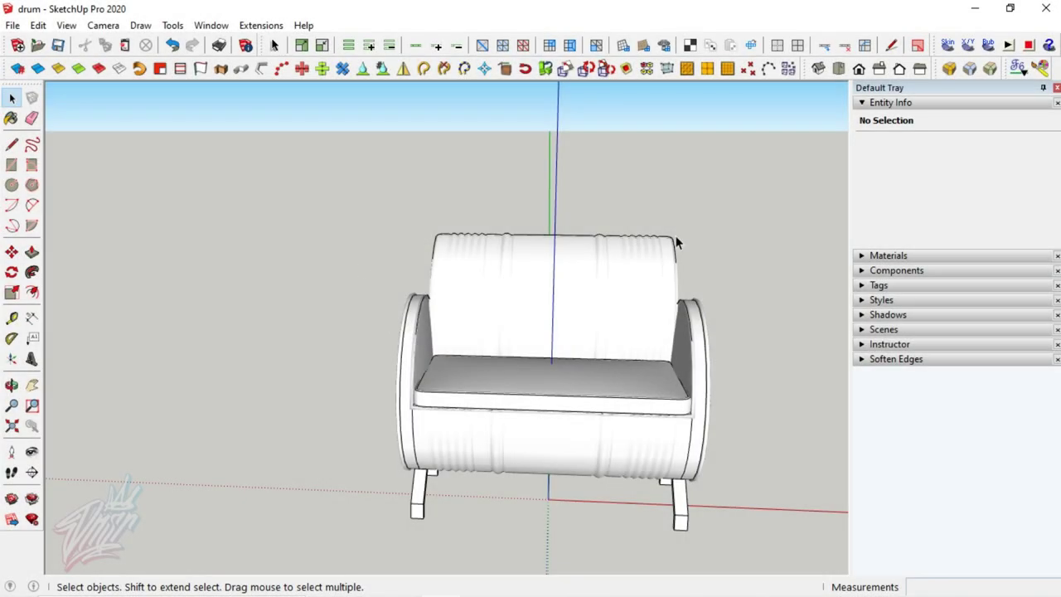
Box-select the six chair parts and combine them into one group
left_click_drag(330, 546, 329, 547)
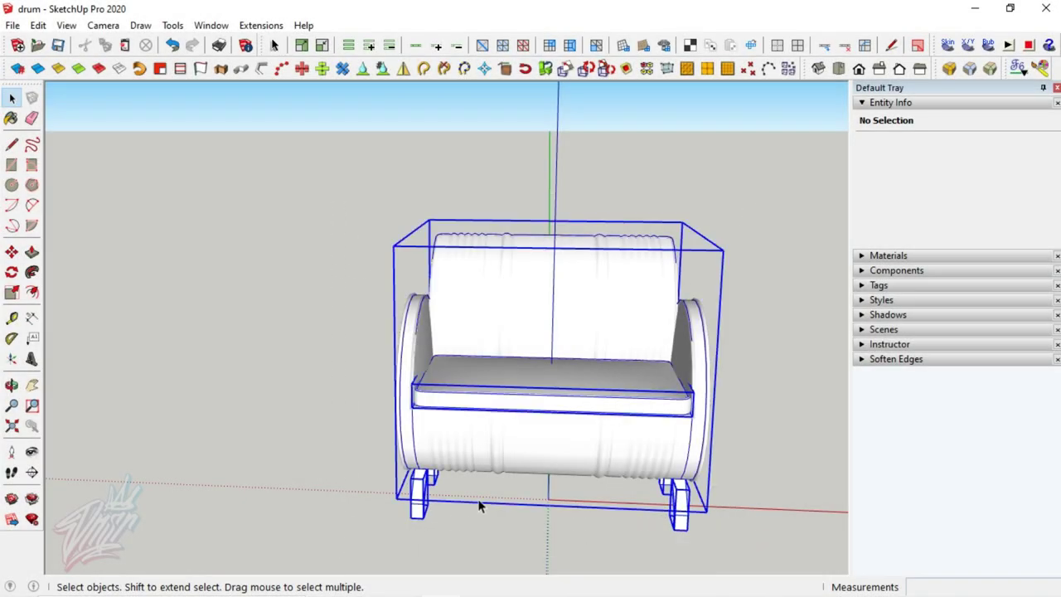
right_click(500, 463)
left_click(569, 185)
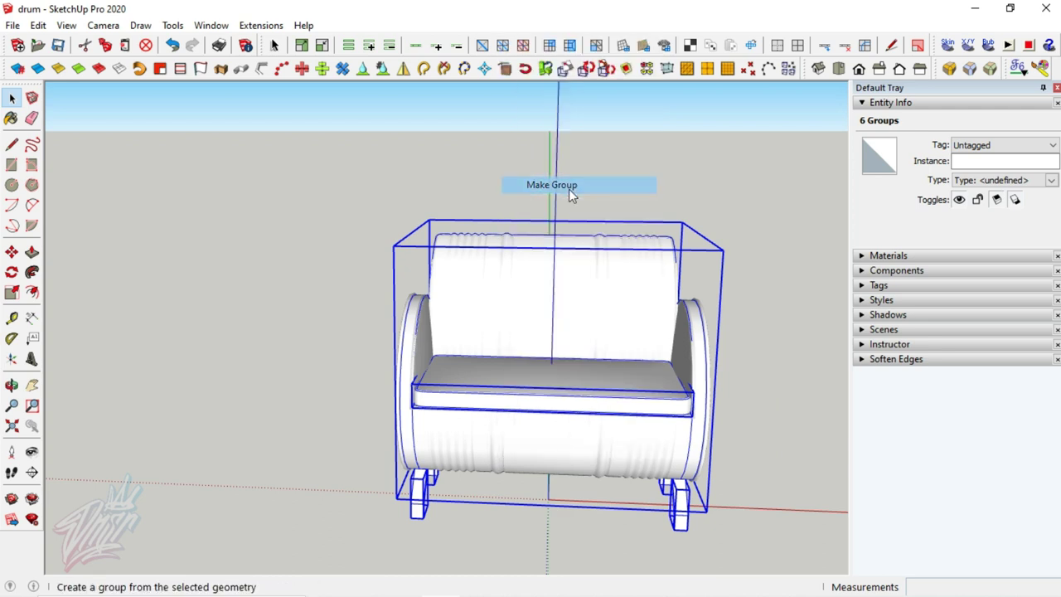
Move the chair group 80 along the green axis and clear the selection
middle_click_drag(557, 351, 578, 393)
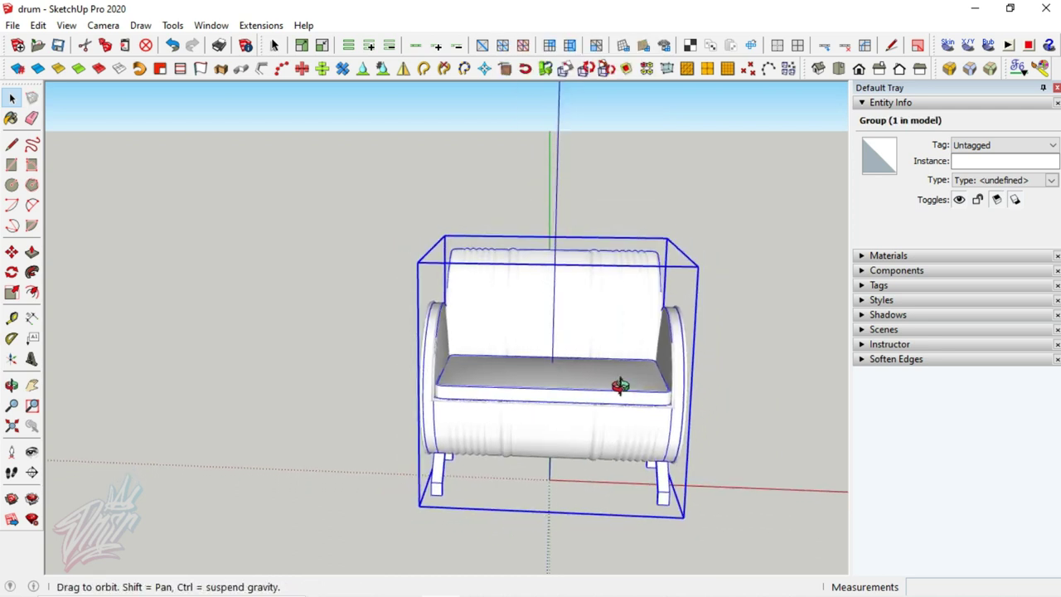
mouse_move(540, 359)
middle_mouse_down()
mouse_move(509, 434)
mouse_move(543, 445)
middle_mouse_up()
key("m")
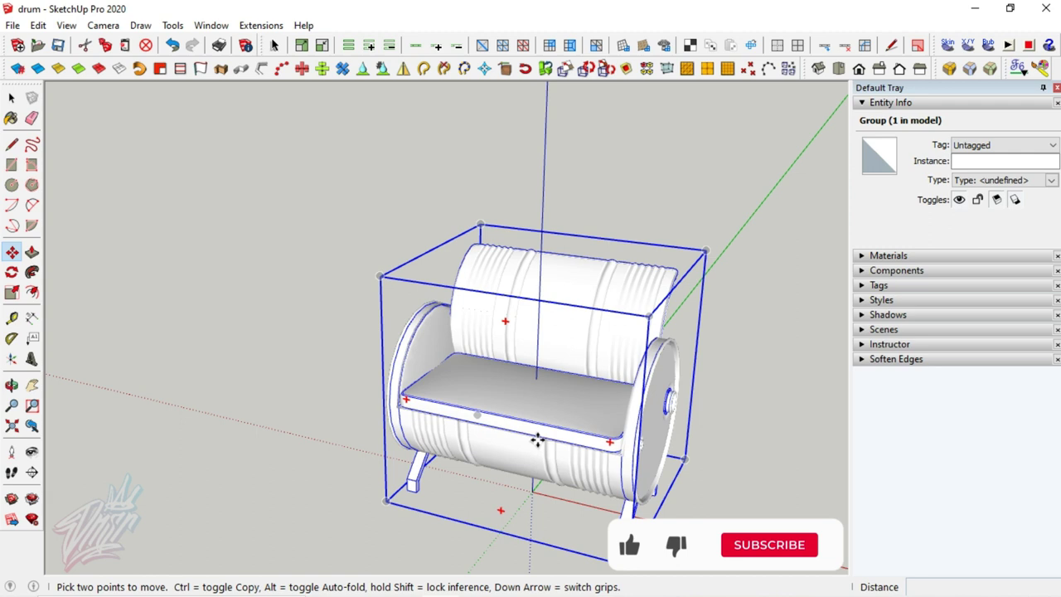
left_click(538, 438)
key("Return")
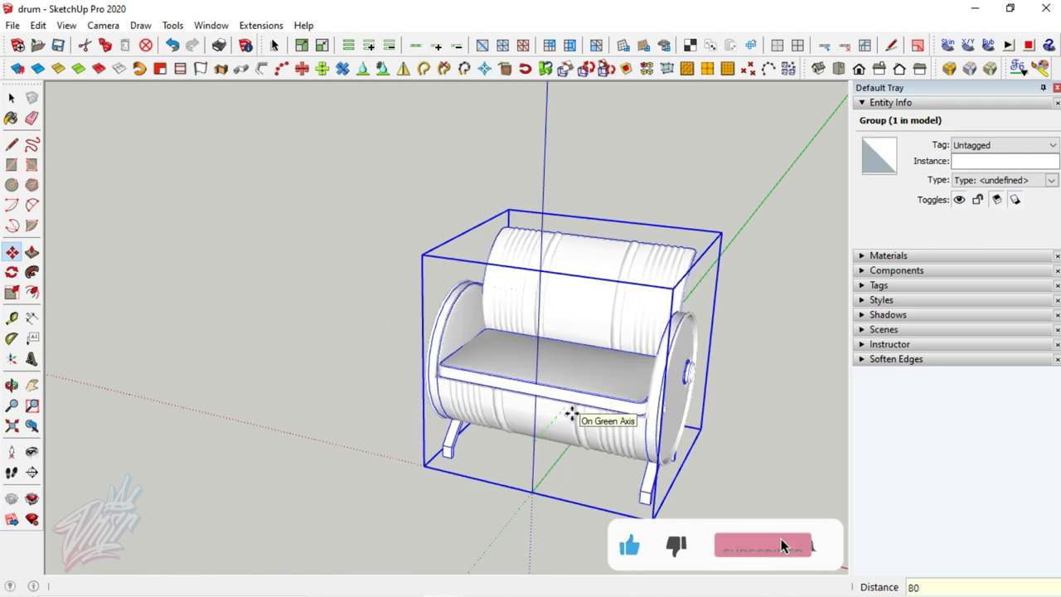
key("space")
left_click(410, 392)
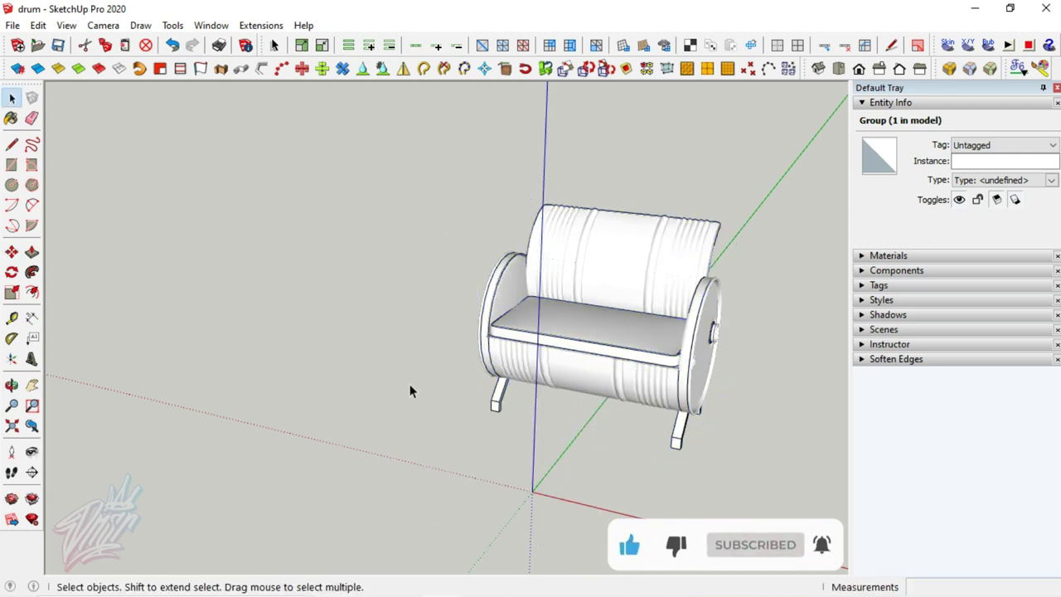
left_click(395, 320)
Paste the oil drum in place and move it along the red axis beside the chair
left_click(38, 25)
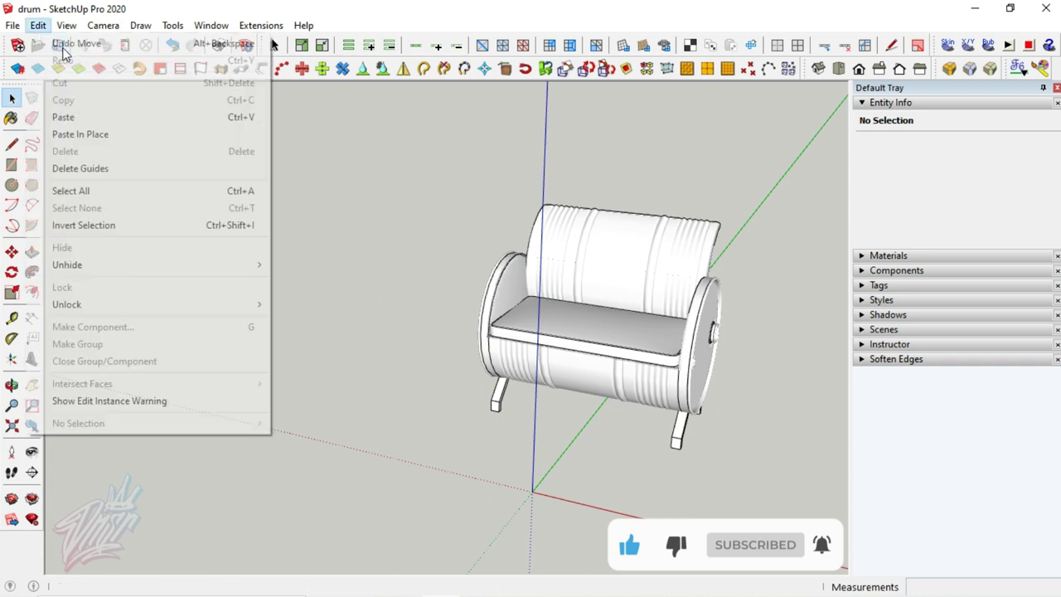
left_click(122, 139)
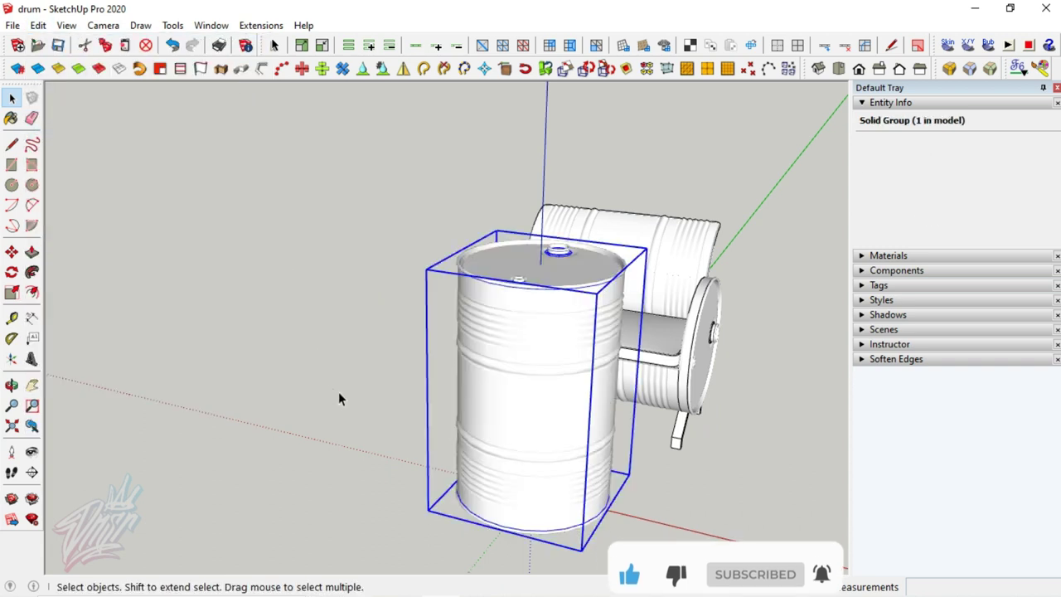
left_click(444, 441)
mouse_move(500, 466)
middle_mouse_down()
mouse_move(738, 514)
mouse_move(606, 421)
mouse_move(351, 454)
middle_mouse_up()
key("m")
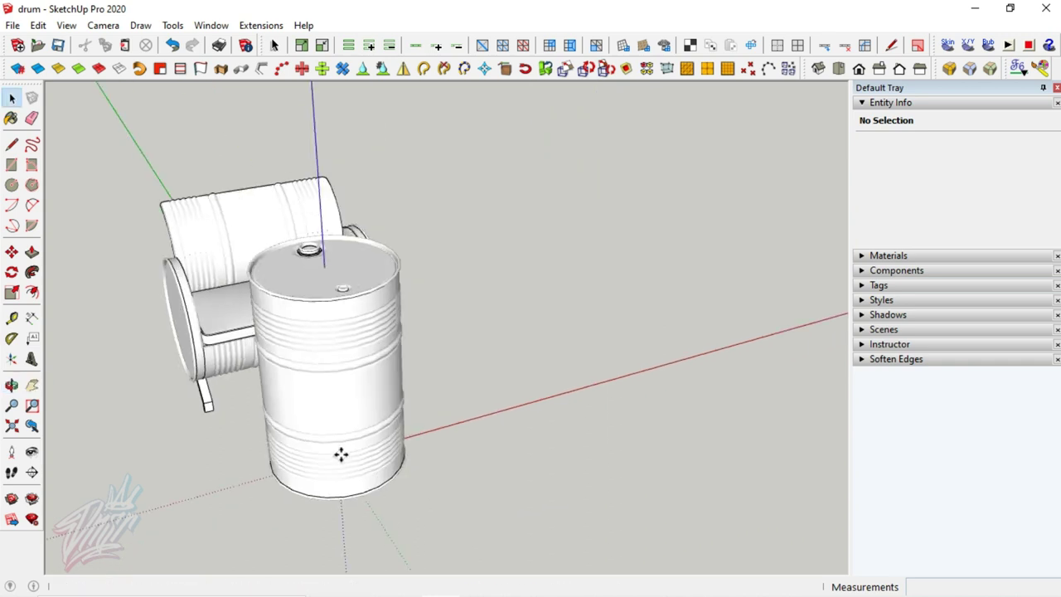
left_click(339, 454)
type("112,")
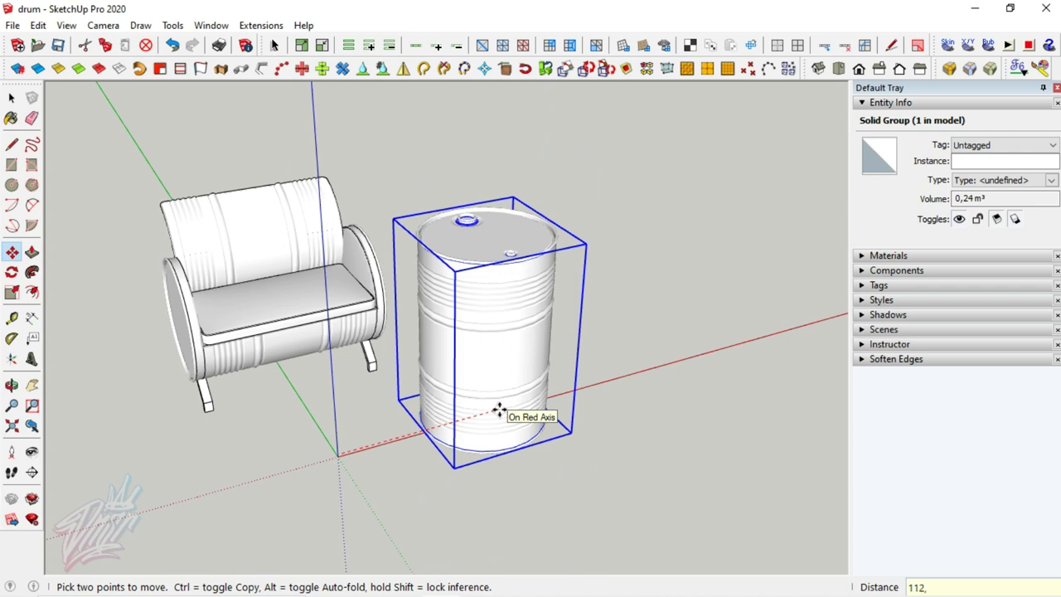
type("45")
key("Return")
key("space")
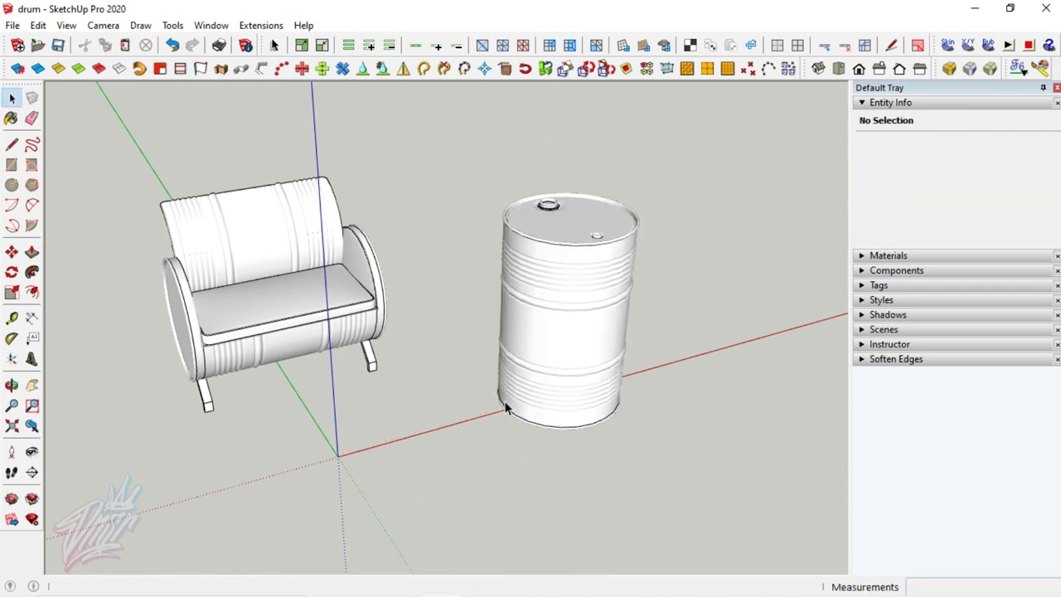
Copy the selected ring edge to a new ring just below it on the drum
scroll(585, 304, "up", 3)
scroll(578, 360, "up", 3)
mouse_move(531, 372)
middle_mouse_down()
mouse_move(524, 313)
mouse_move(600, 275)
mouse_move(631, 279)
mouse_move(592, 230)
mouse_move(540, 216)
mouse_move(688, 261)
mouse_move(619, 251)
middle_mouse_up()
scroll(621, 286, "up", 3)
scroll(636, 247, "up", 2)
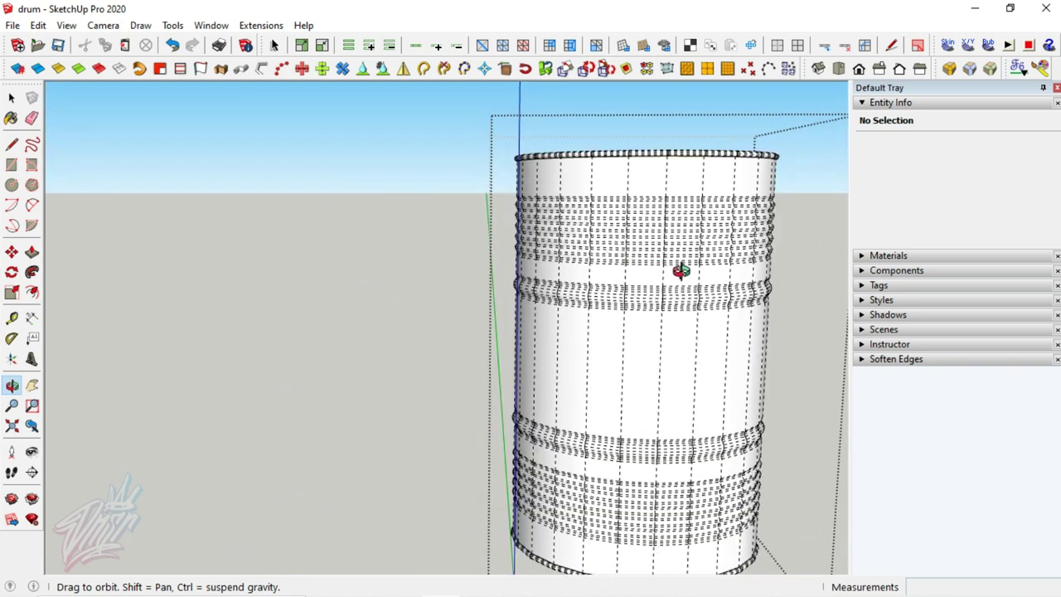
middle_click_drag(688, 274, 569, 249, "shift")
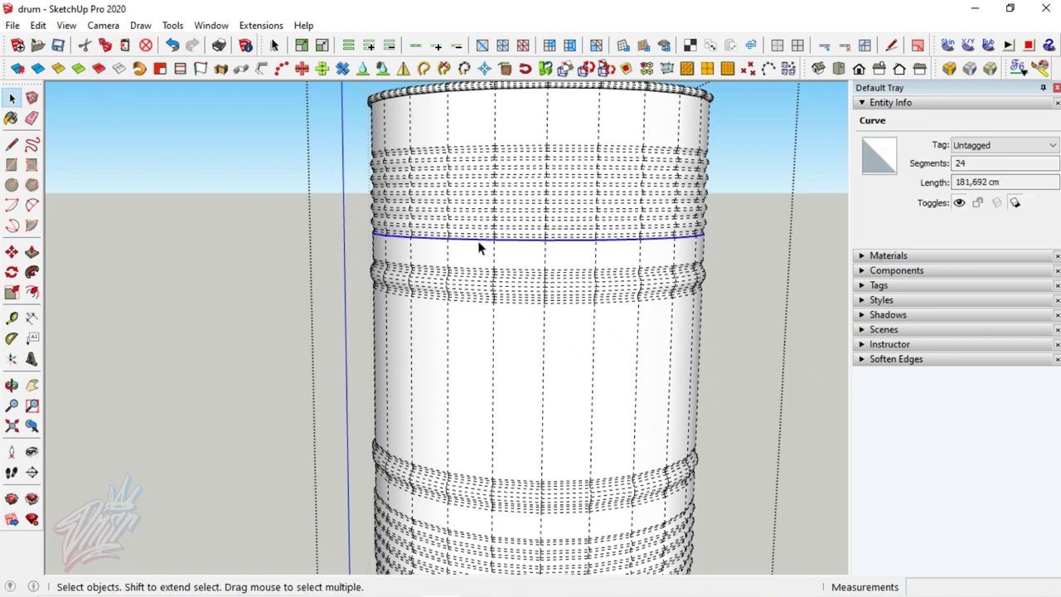
scroll(539, 253, "up", 2)
key("m")
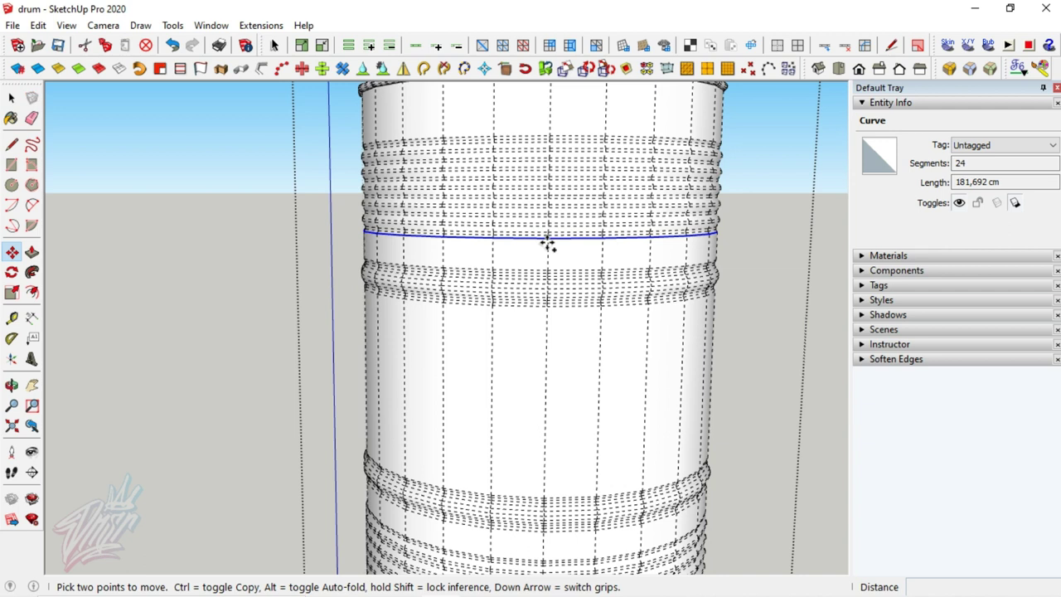
key("ctrl")
left_click(547, 238)
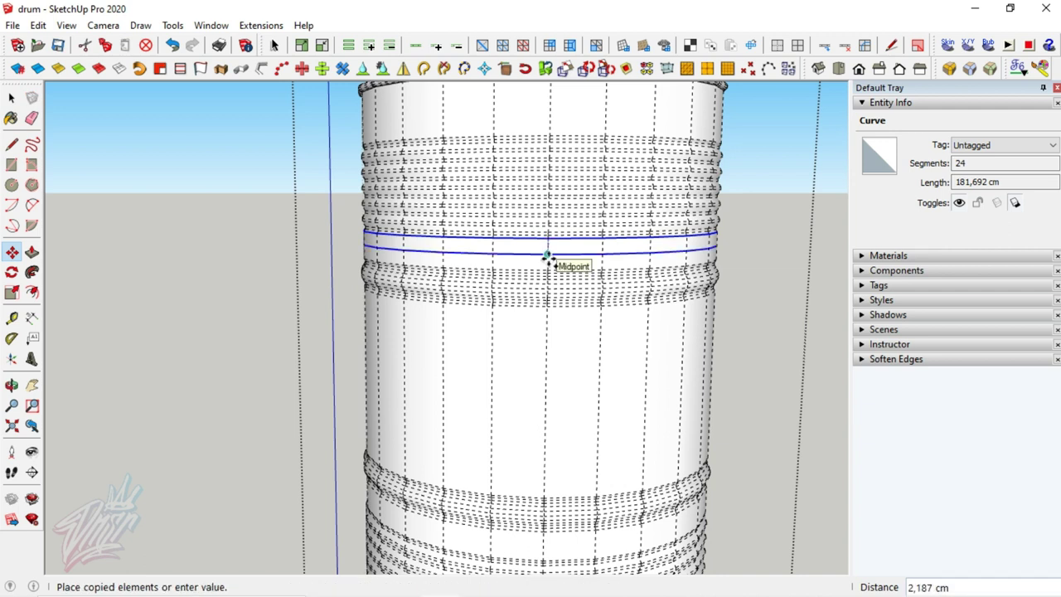
type("1,325")
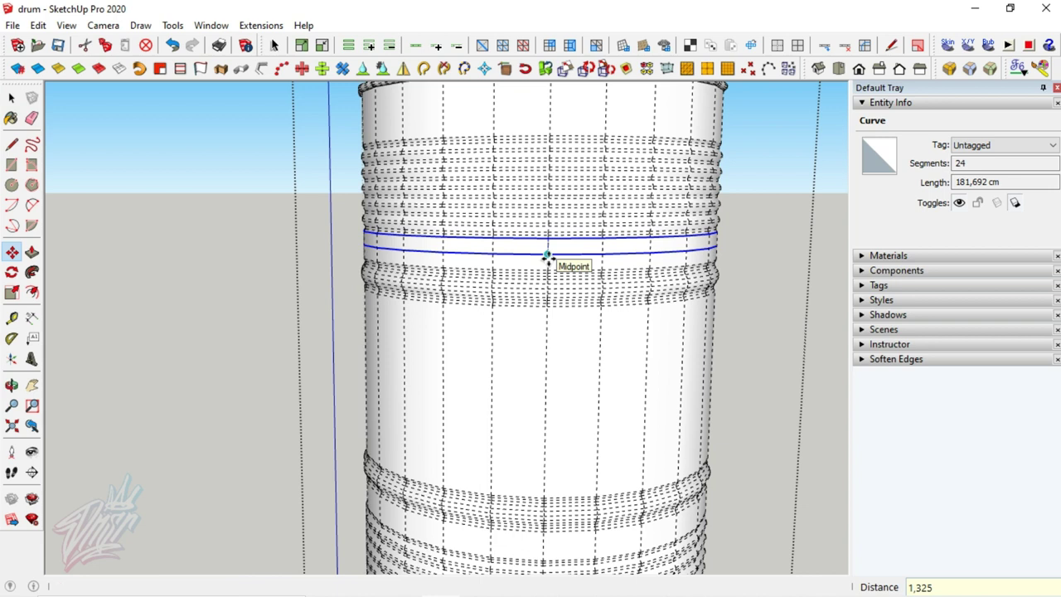
left_click(548, 256)
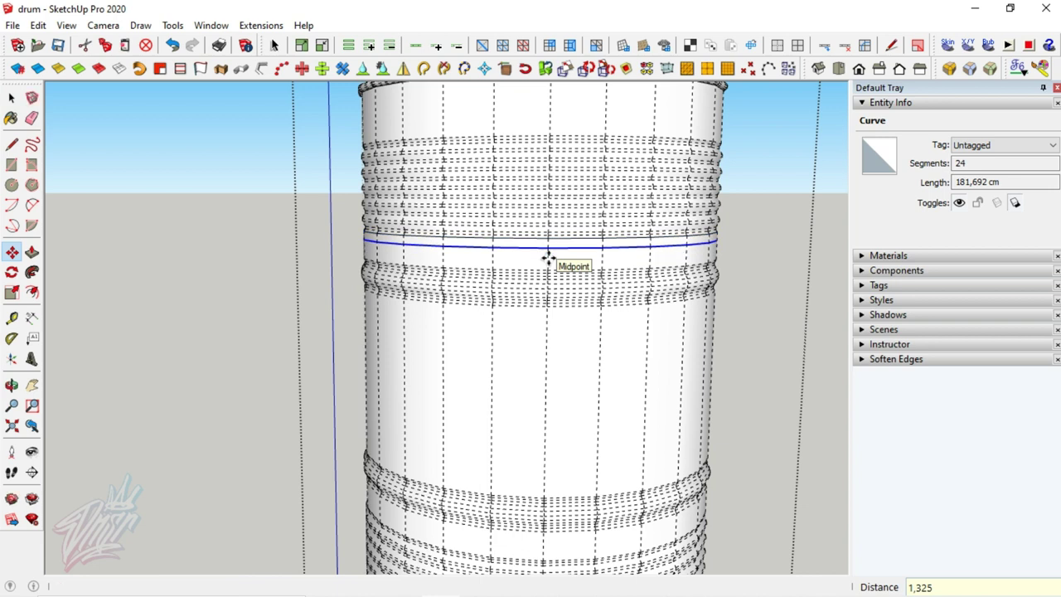
Copy the ring again, placing it 28 further down the drum body
left_click(547, 249)
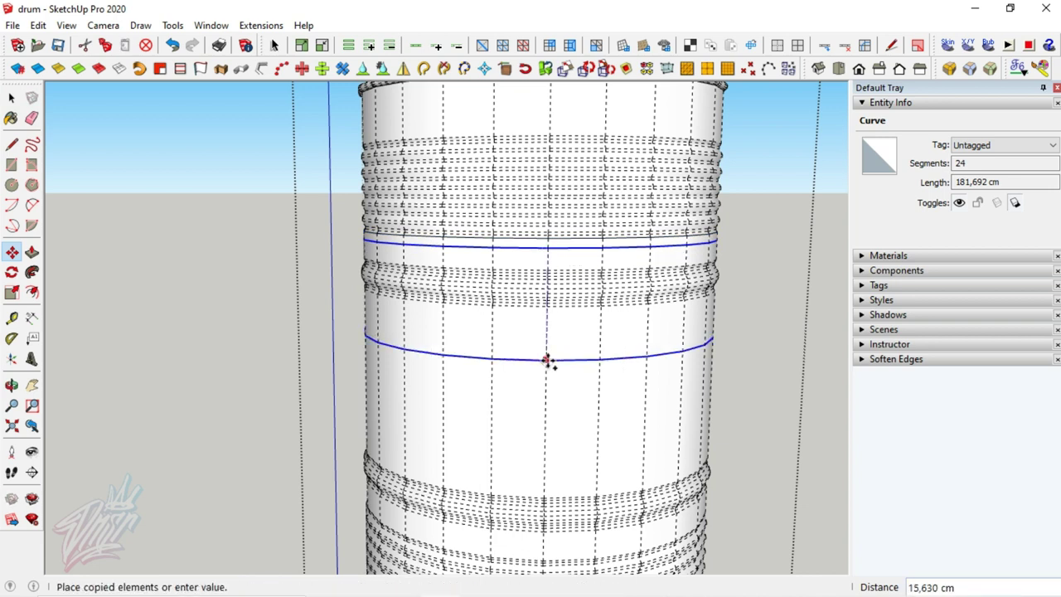
type("28")
key("Return")
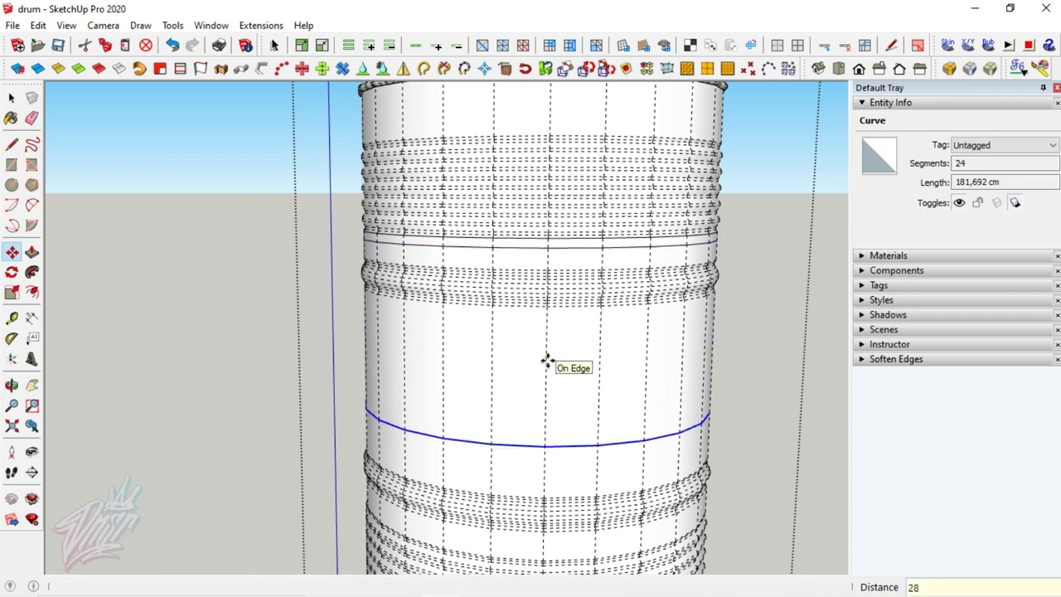
key("h")
scroll(476, 341, "down", 2)
left_click_drag(569, 346, 445, 332)
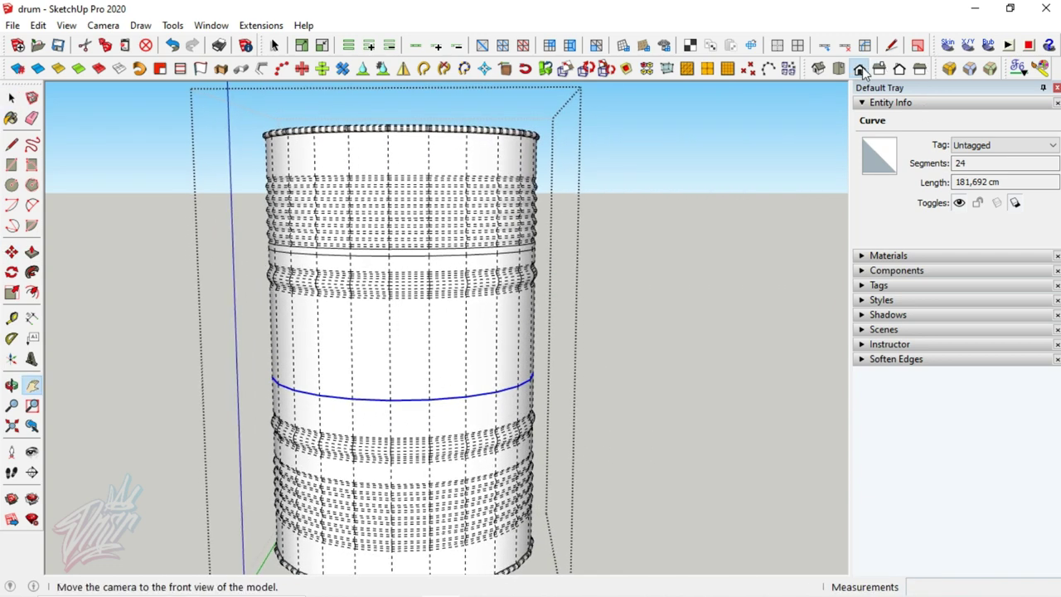
In Front view, select and delete the drum's top band above the upper ring
left_click(879, 68)
left_click_drag(660, 255, 434, 263)
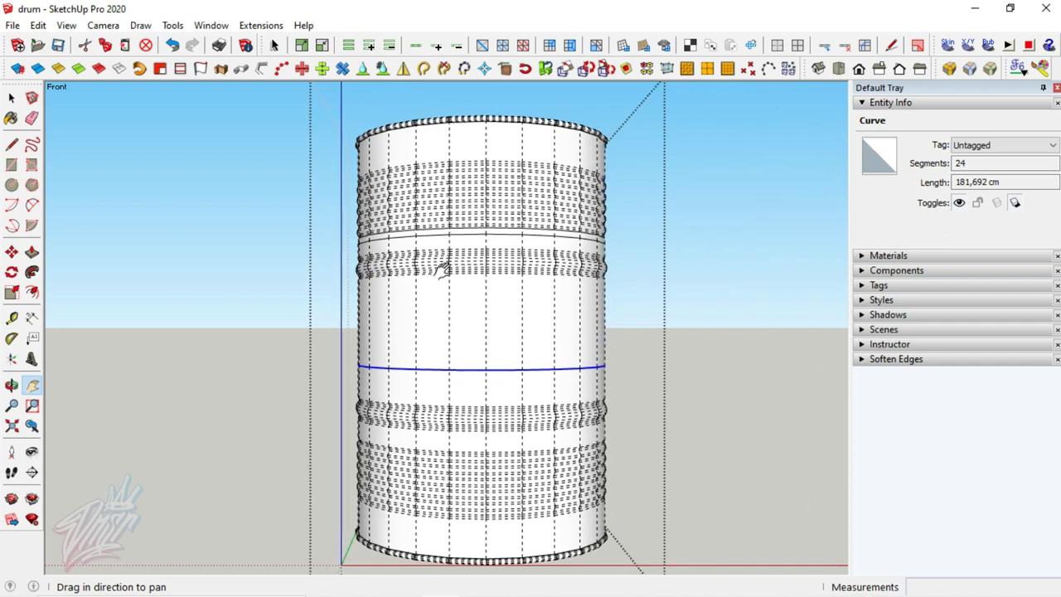
scroll(477, 291, "down", 2)
scroll(474, 220, "up", 2)
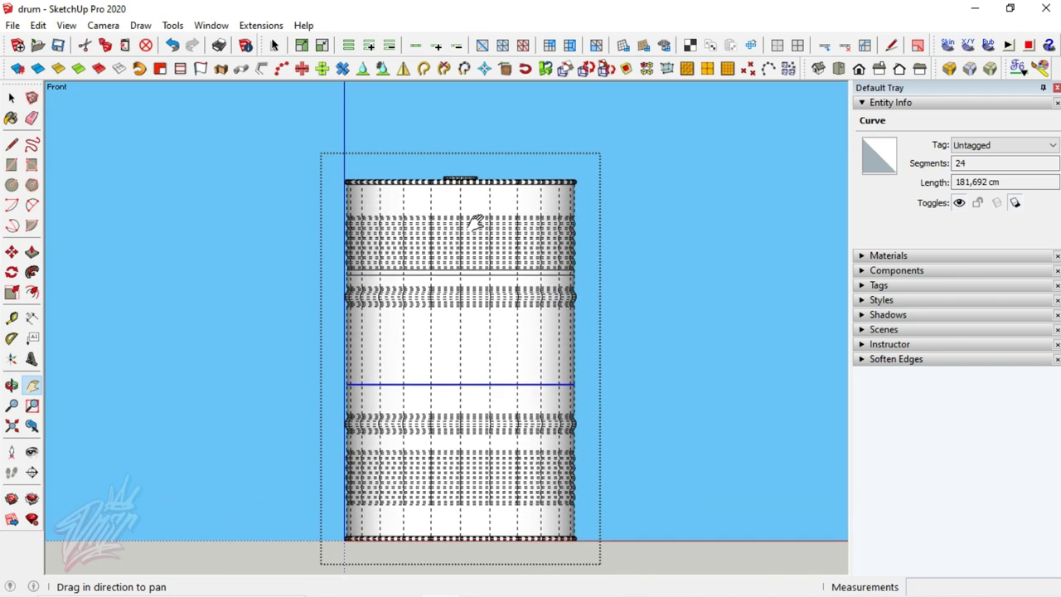
scroll(539, 183, "up", 1)
key("space")
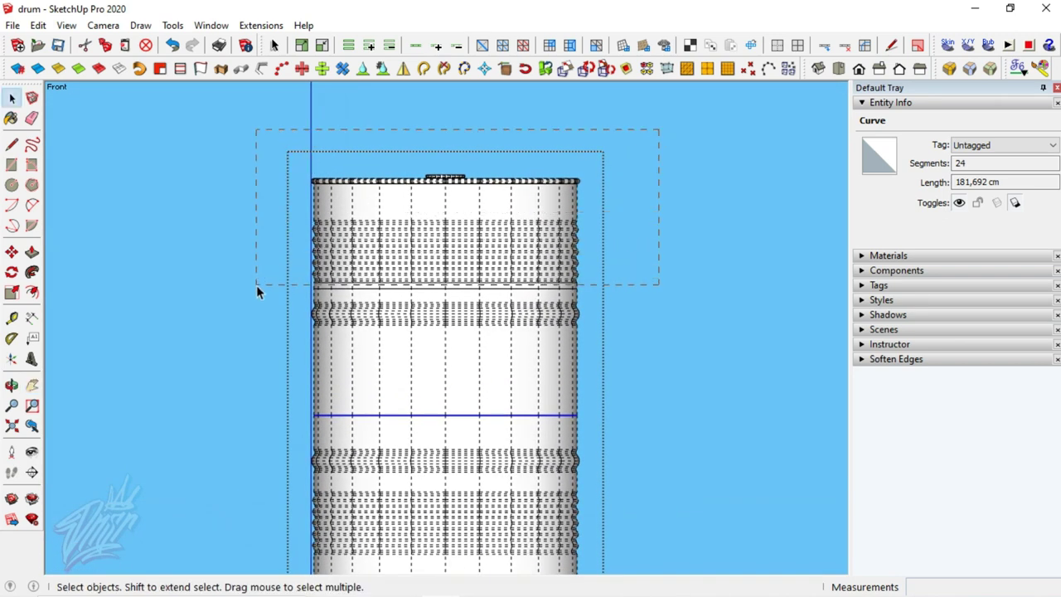
left_click_drag(257, 286, 256, 286)
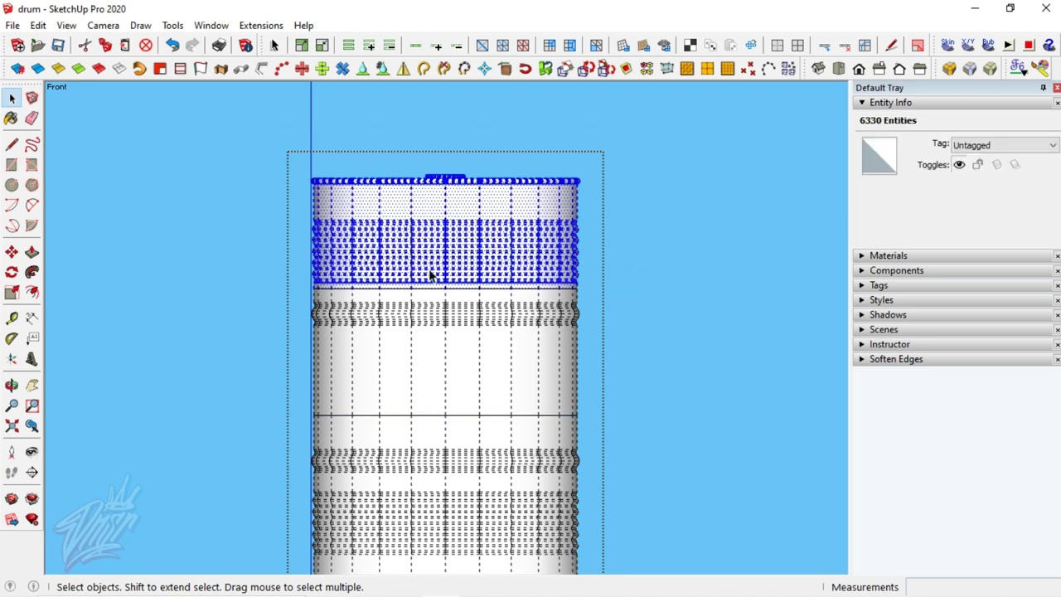
key("Delete")
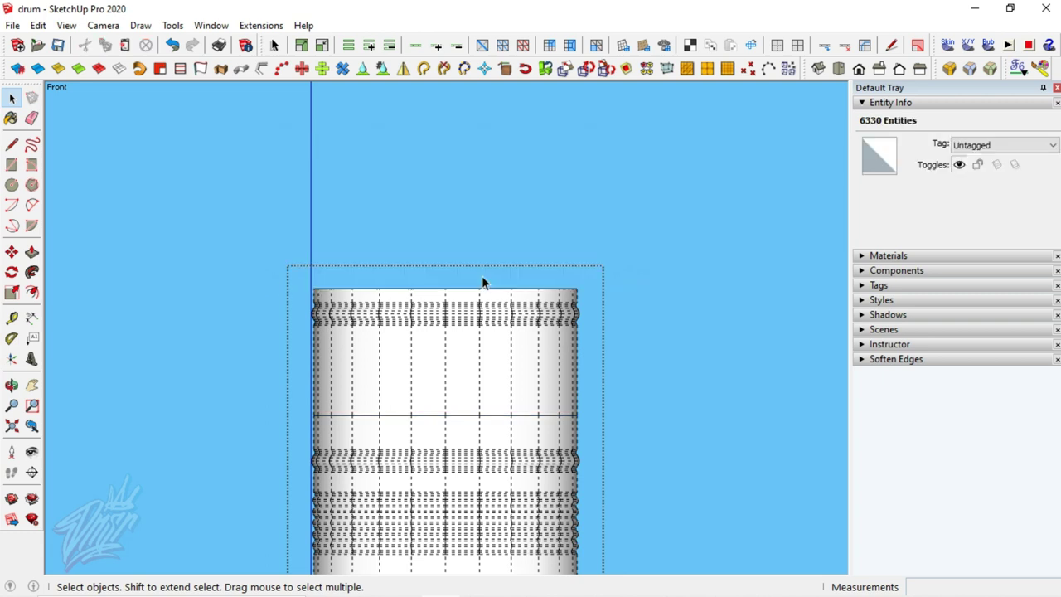
mouse_move(499, 309)
middle_mouse_down()
mouse_move(473, 348)
mouse_move(486, 365)
mouse_move(468, 369)
mouse_move(572, 438)
mouse_move(340, 407)
mouse_move(303, 357)
mouse_move(407, 362)
mouse_move(379, 354)
middle_mouse_up()
Select the drum's upper band with its edges and make it a group
key("space")
left_click(362, 357)
double_click(363, 355)
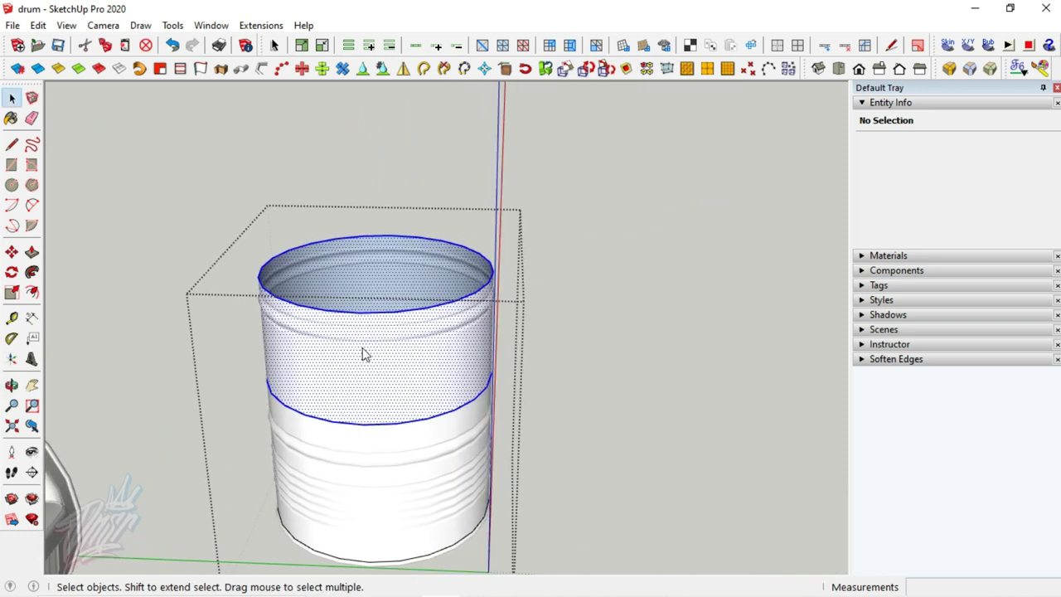
right_click(363, 355)
left_click(406, 205)
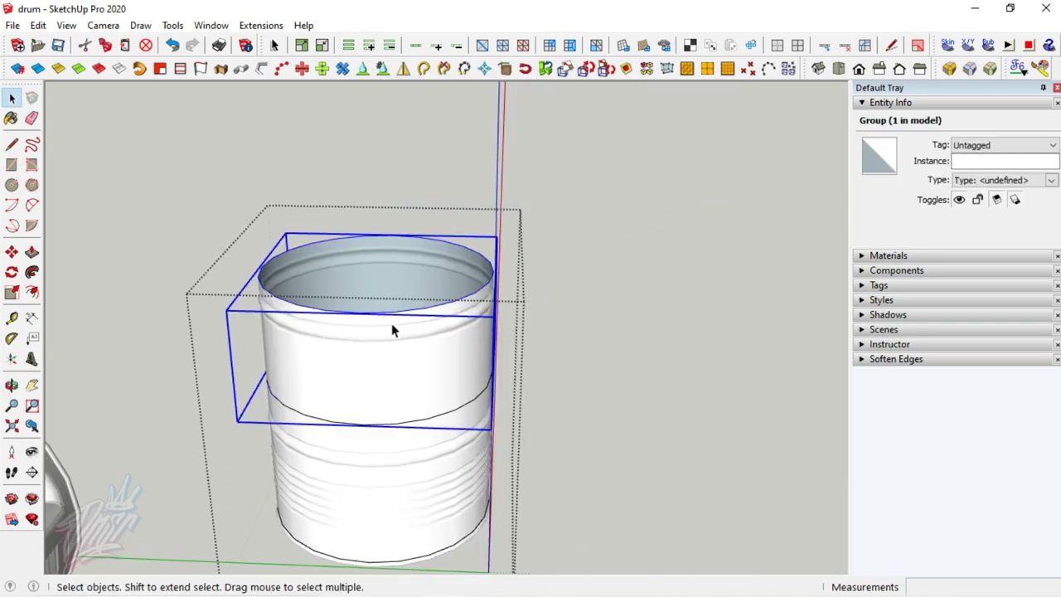
Select the outer loop of 12 vertical edges and weld them into one curve
mouse_move(391, 334)
middle_mouse_down()
mouse_move(407, 396)
mouse_move(374, 362)
mouse_move(372, 397)
middle_mouse_up()
scroll(373, 398, "up", 3)
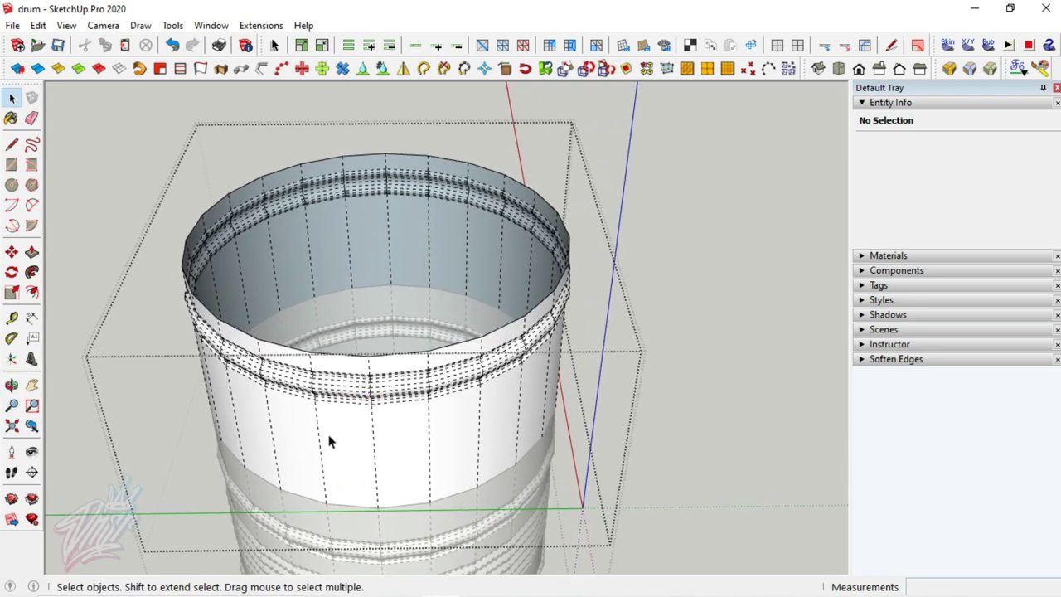
left_click(214, 400)
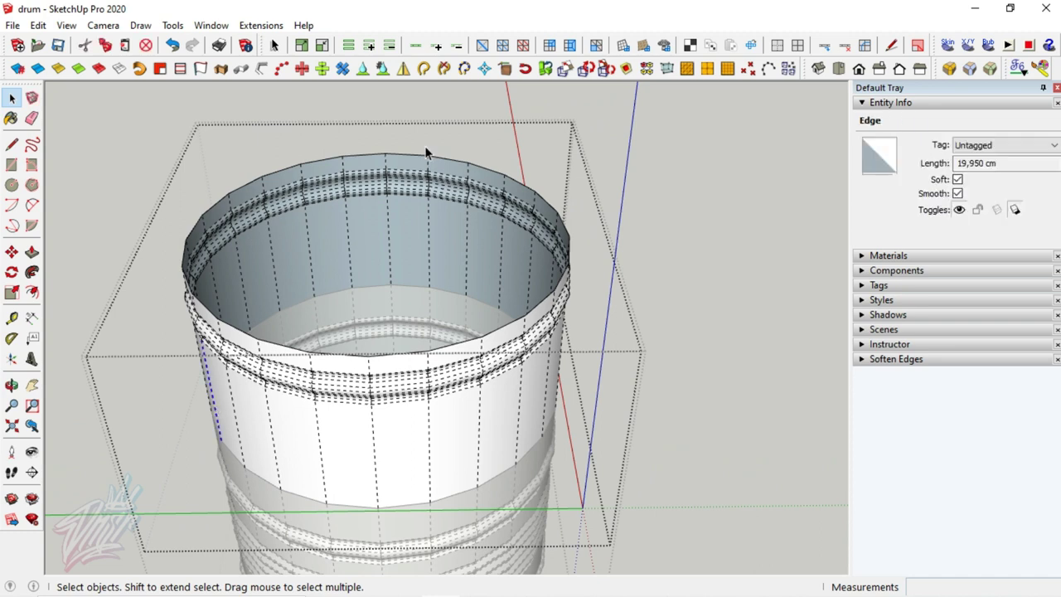
left_click(412, 49)
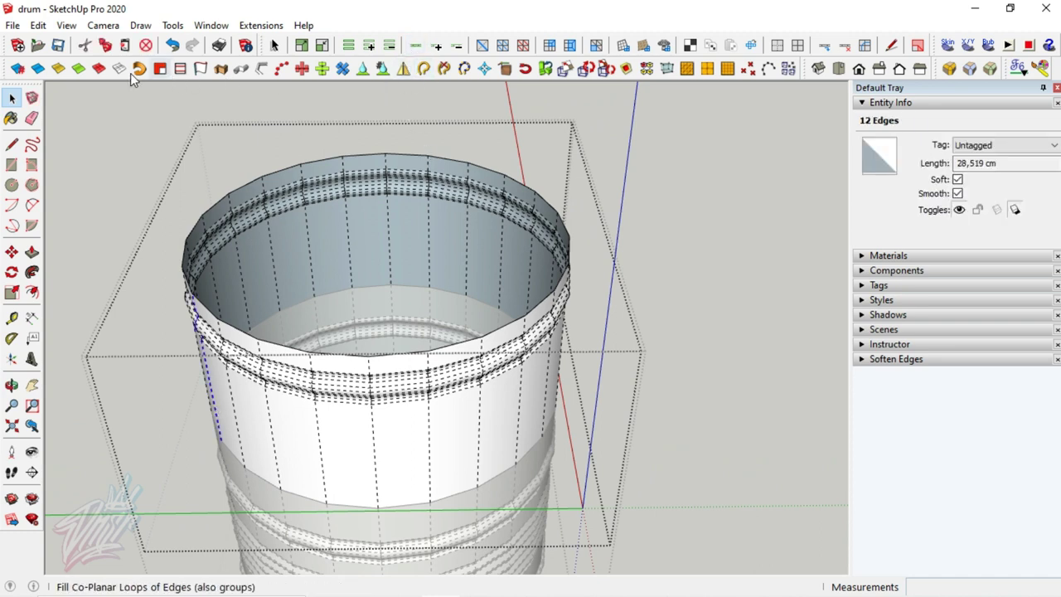
left_click(422, 71)
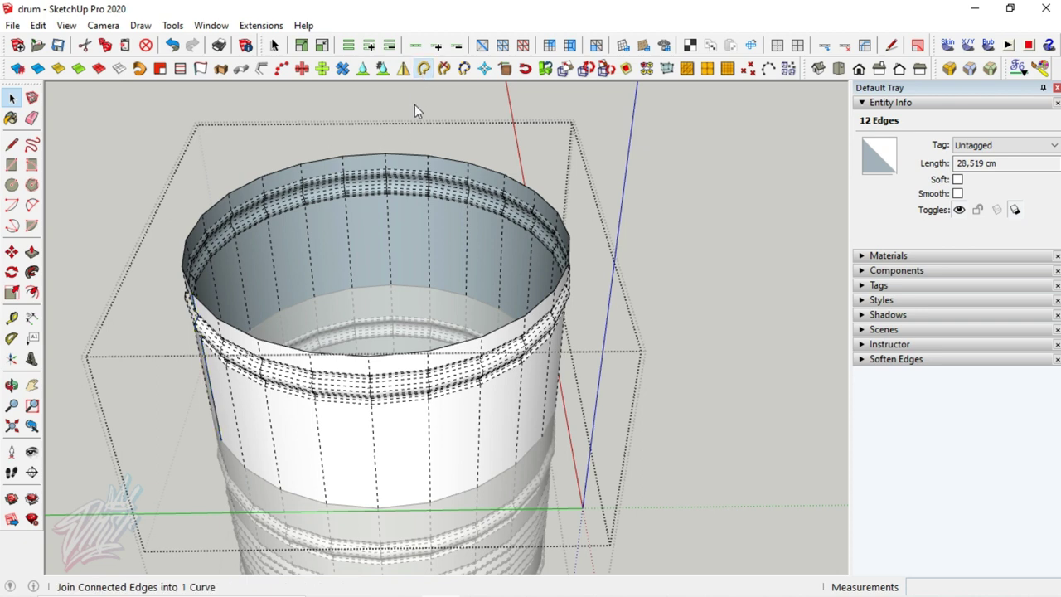
Unsoften and weld the inner loop of 12 edges, then select the upper wall band
left_click(390, 224)
left_click(416, 46)
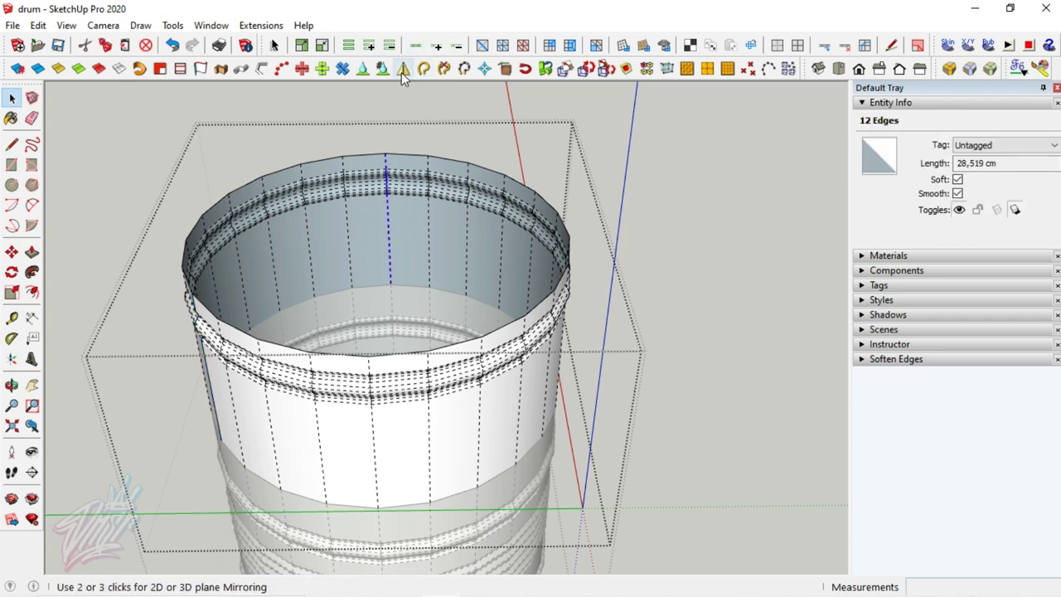
left_click(99, 69)
left_click(422, 71)
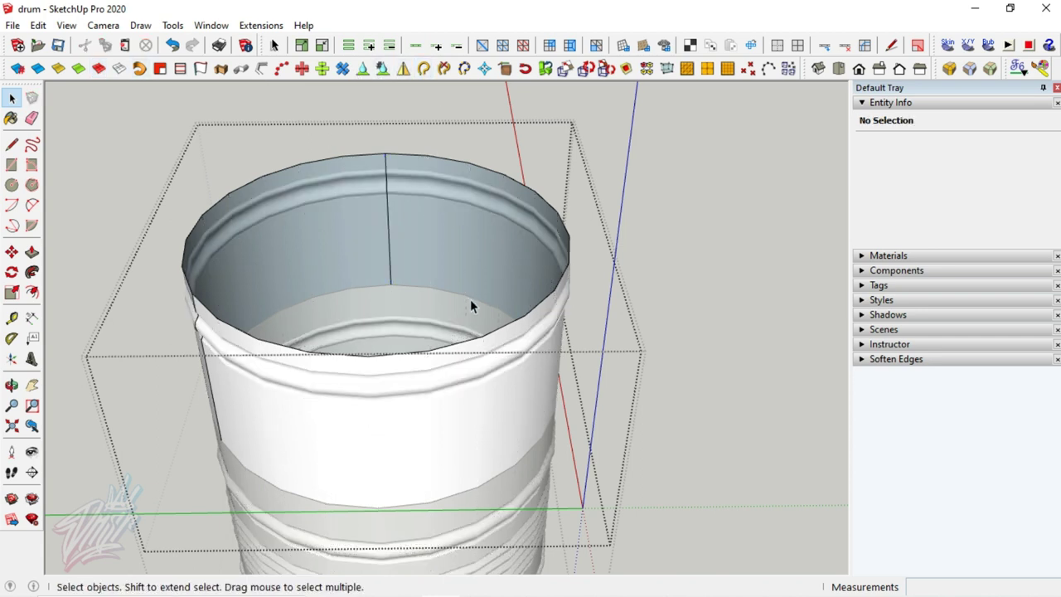
double_click(469, 375)
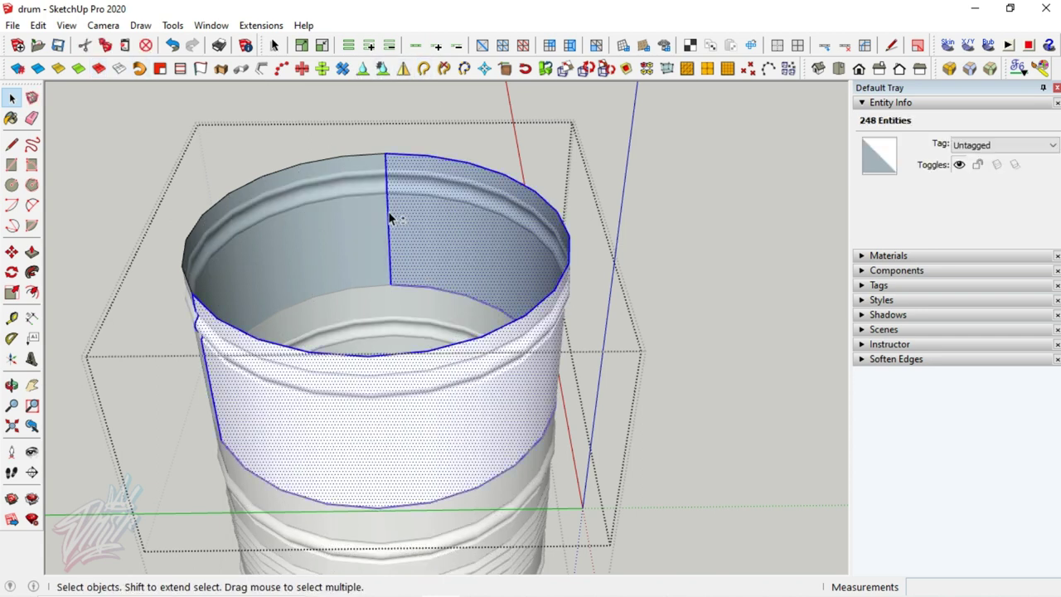
Delete the selected right half of the upper band and orbit around the remaining curved strip
key("Delete")
left_click(208, 372)
mouse_move(208, 365)
middle_mouse_down()
mouse_move(619, 341)
mouse_move(451, 413)
mouse_move(611, 379)
mouse_move(564, 396)
mouse_move(569, 386)
mouse_move(450, 400)
mouse_move(504, 456)
middle_mouse_up()
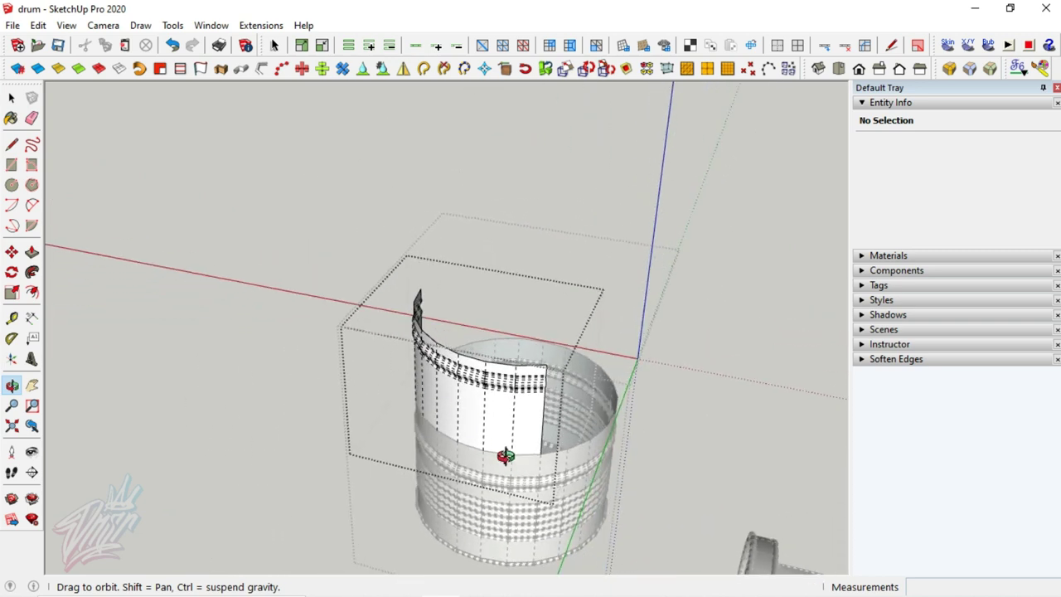
scroll(524, 455, "up", 2)
scroll(524, 457, "up", 2)
scroll(524, 456, "up", 2)
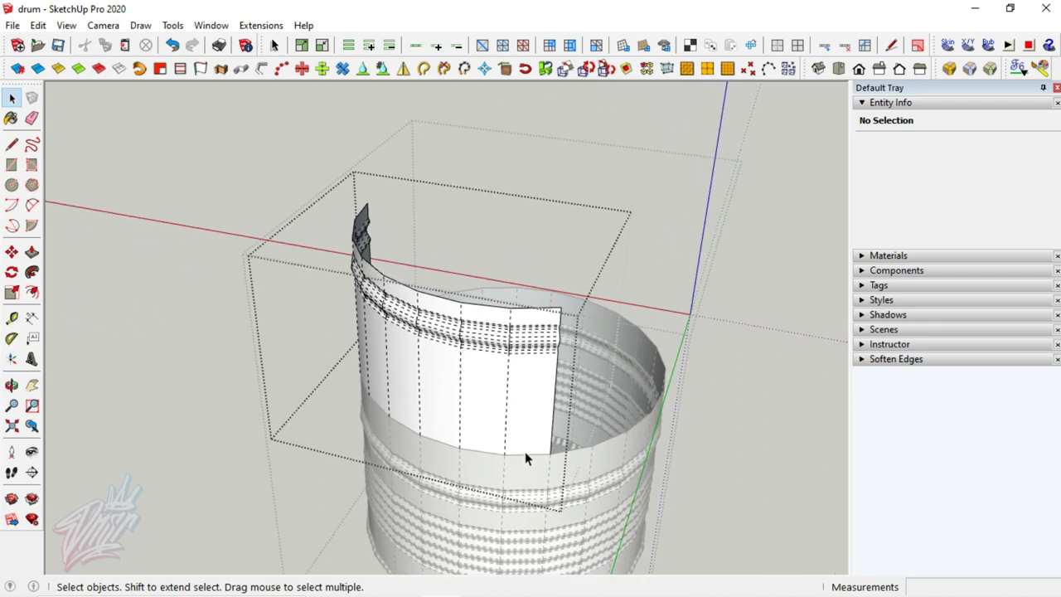
scroll(525, 456, "down", 2)
scroll(529, 457, "down", 2)
Draw a 29 cm line from the strip's bottom corner
key("l")
left_click(543, 452)
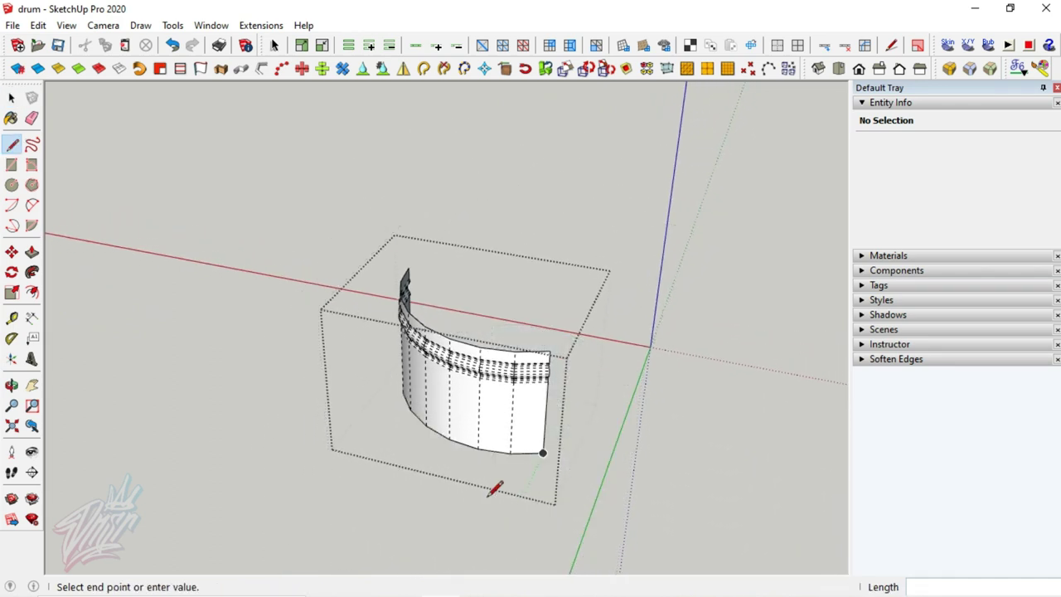
type("29")
key("Return")
key("space")
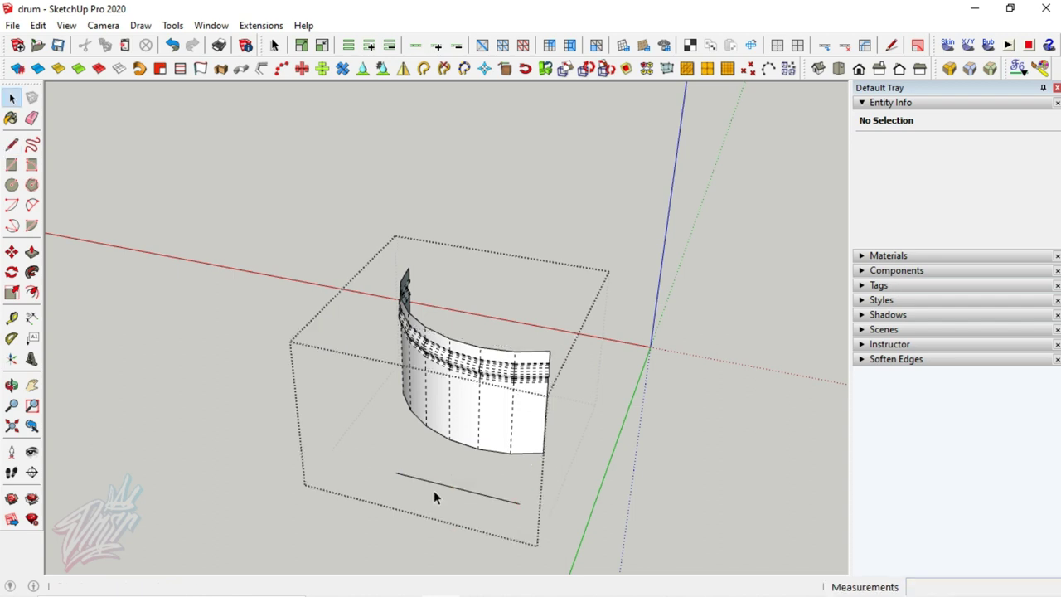
Extrude the line 28 cm upward into a vertical panel
key("o")
mouse_move(436, 471)
left_mouse_down()
mouse_move(599, 386)
mouse_move(630, 425)
left_mouse_up()
key("space")
mouse_move(630, 425)
middle_mouse_down()
mouse_move(527, 445)
mouse_move(538, 461)
middle_mouse_up()
left_click(538, 461)
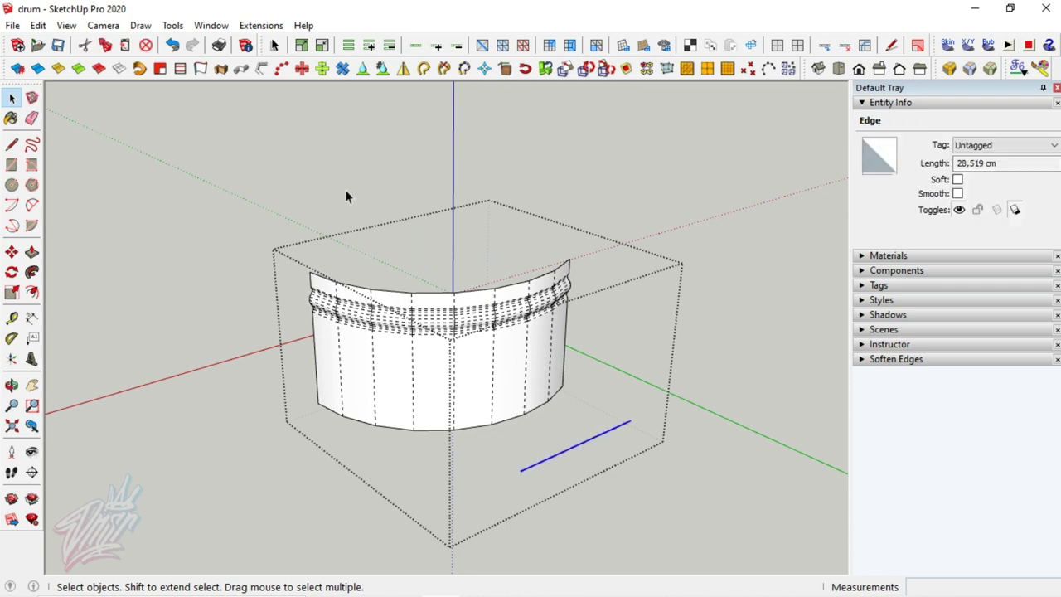
left_click(200, 68)
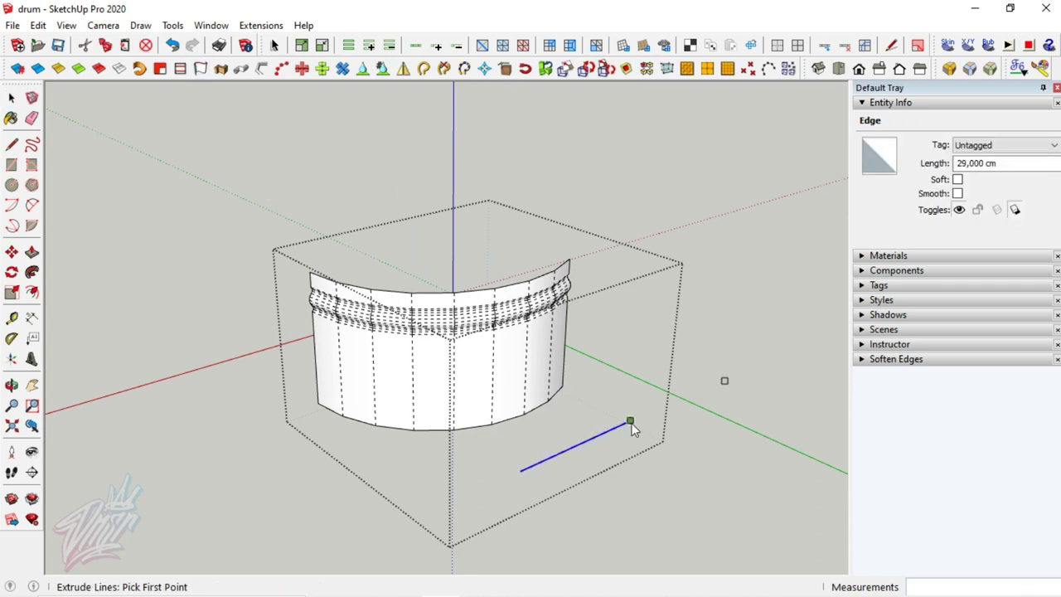
type("28")
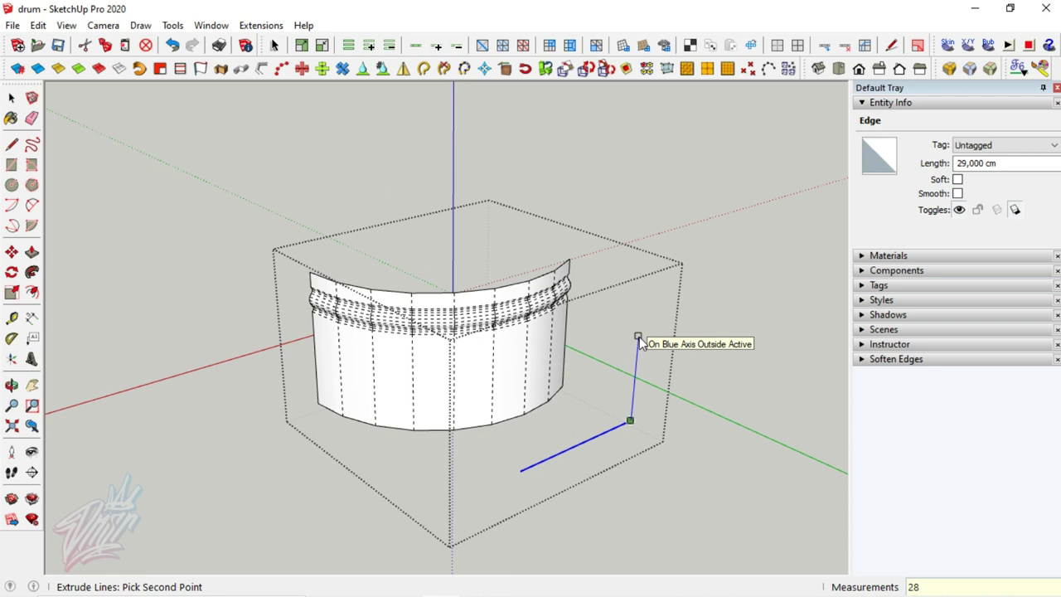
key("Return")
Divide the panel with a line and draw two tangent 2-point arcs forming an S-curve
key("o")
left_click_drag(570, 341, 508, 366)
key("space")
key("l")
left_click(571, 326)
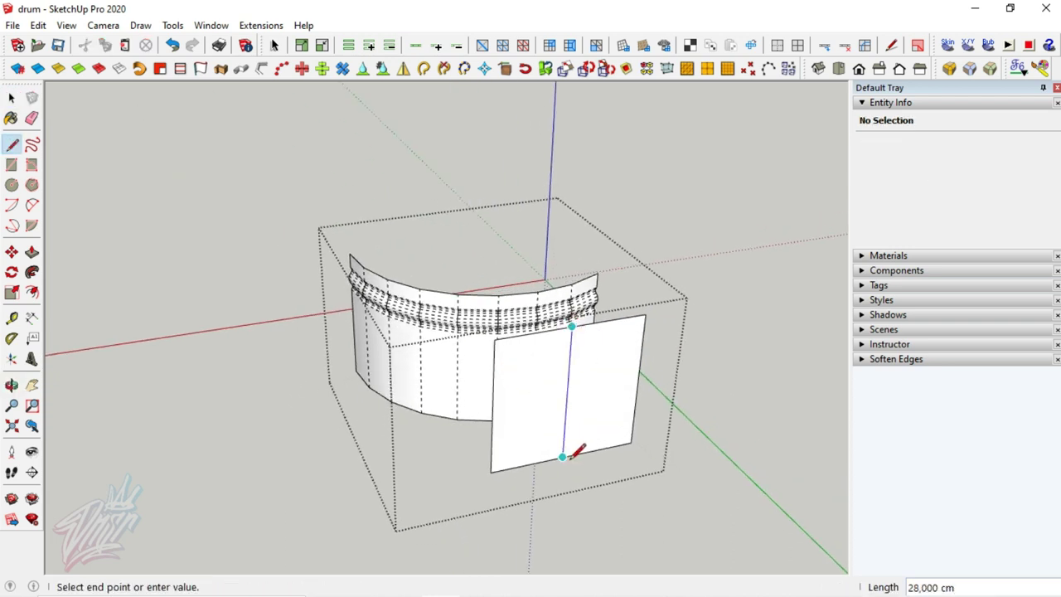
key("space")
key("a")
left_click(494, 340)
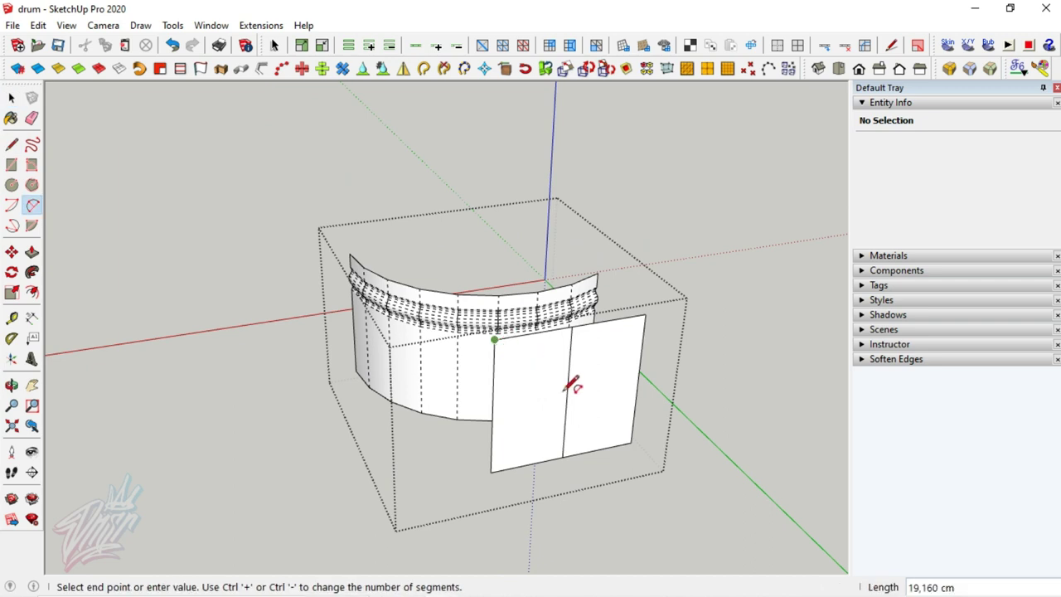
left_click(567, 395)
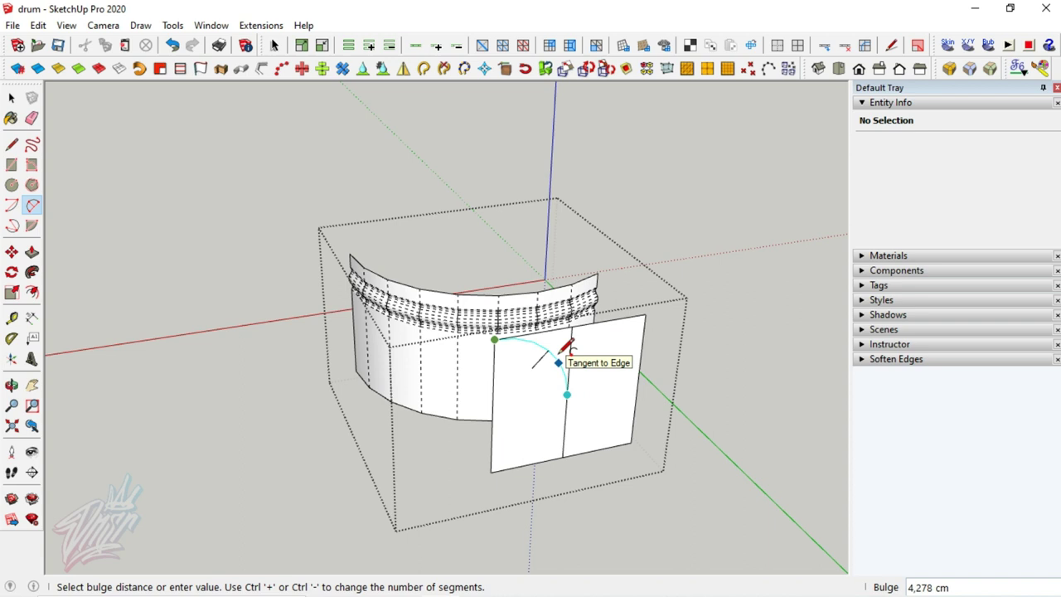
left_click(563, 352)
left_click(567, 395)
left_click(632, 441)
left_click(630, 432)
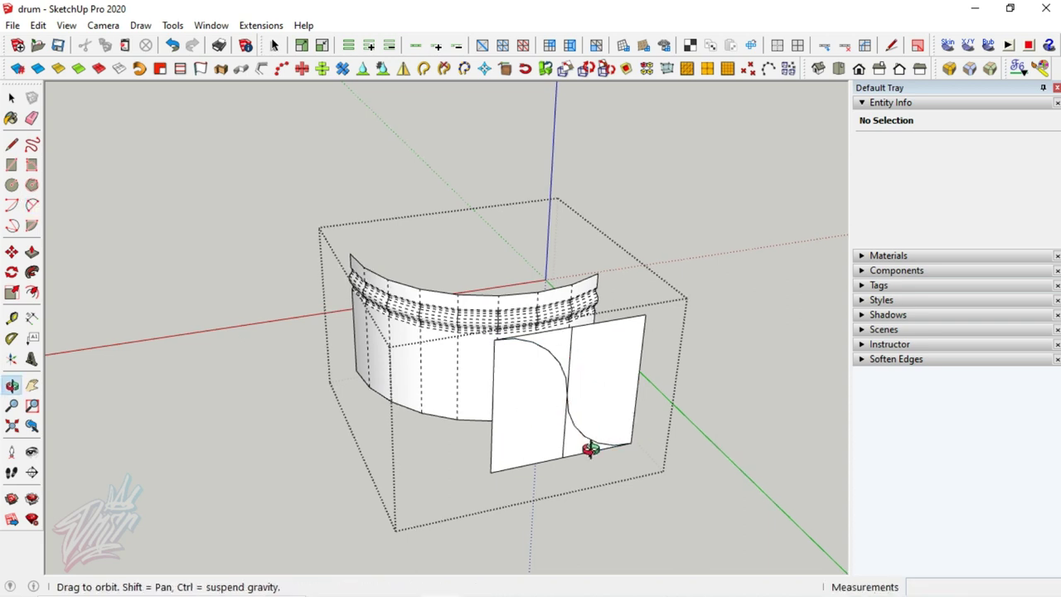
Erase the panel's face and extra edges, leaving only the S-curve
middle_click_drag(586, 450, 589, 296)
key("e")
mouse_move(587, 296)
left_mouse_down()
mouse_move(622, 275)
mouse_move(597, 388)
left_mouse_up()
left_click_drag(540, 433, 580, 443)
key("space")
Make the S-curve a group and select the curve inside it
left_click(578, 357)
right_click(578, 356)
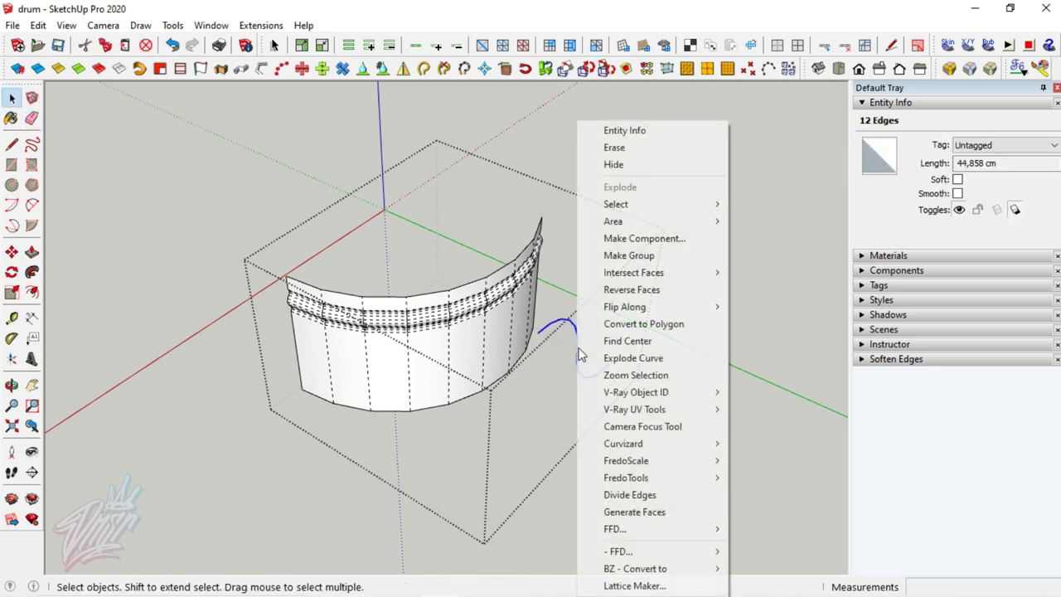
left_click(622, 255)
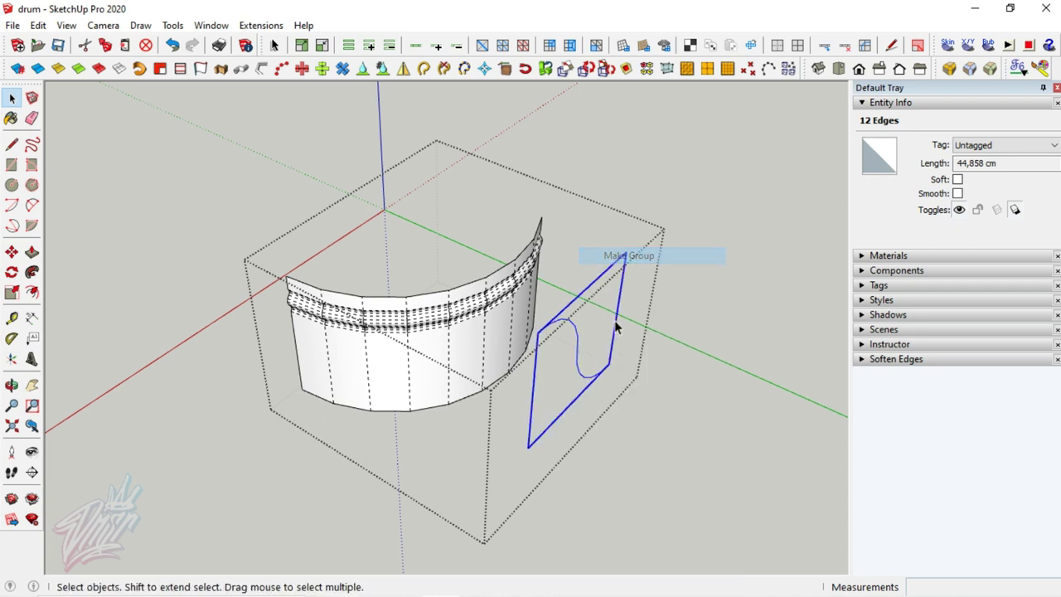
double_click(577, 349)
left_click(575, 345)
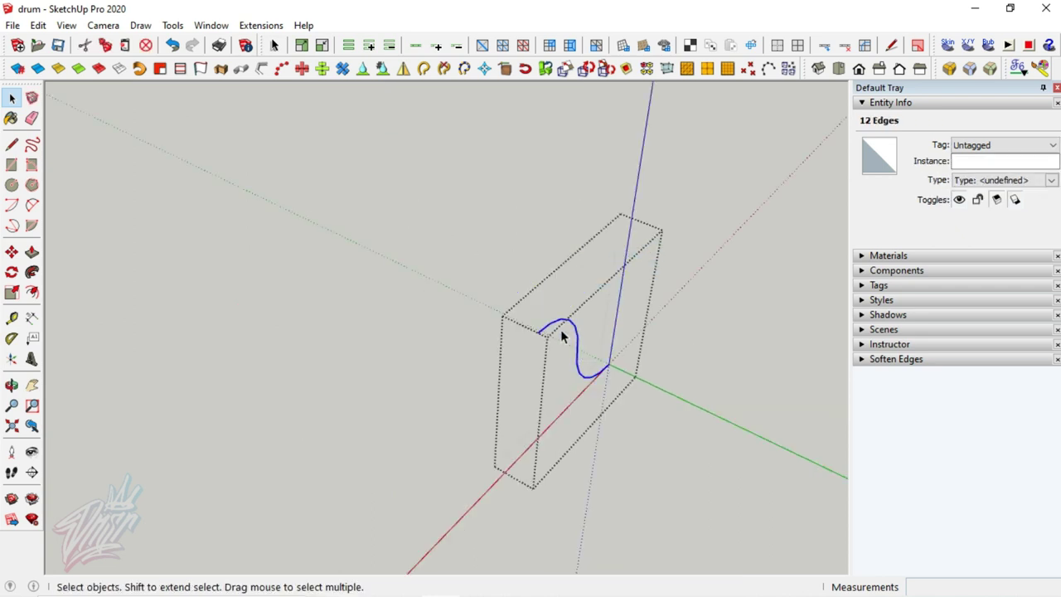
Weld the arcs into one curve, extrude it into a long sheet across the drum, and leave the group
left_click(423, 70)
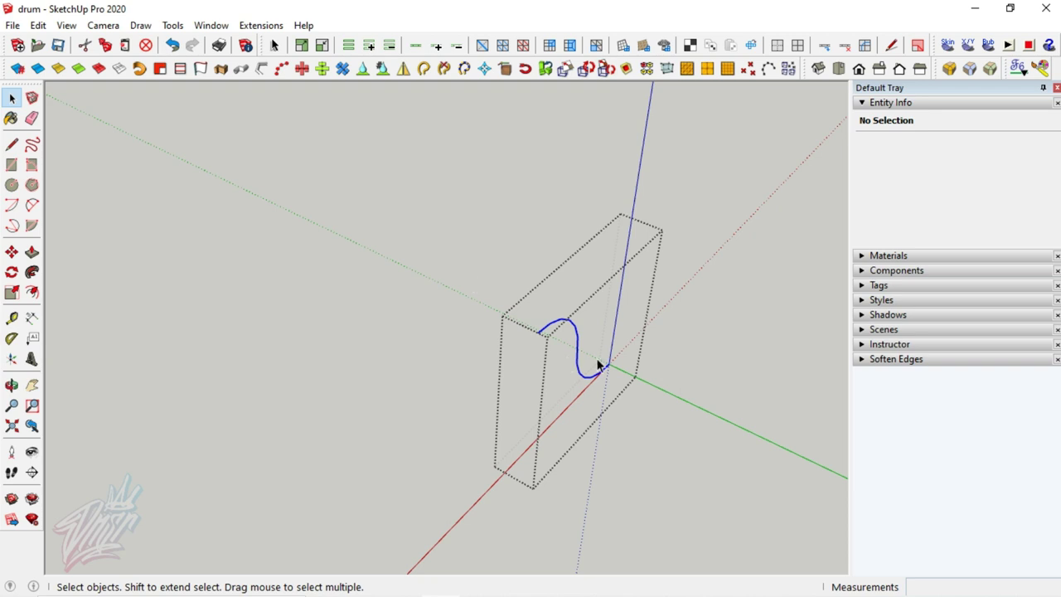
left_click(598, 365)
left_click(220, 69)
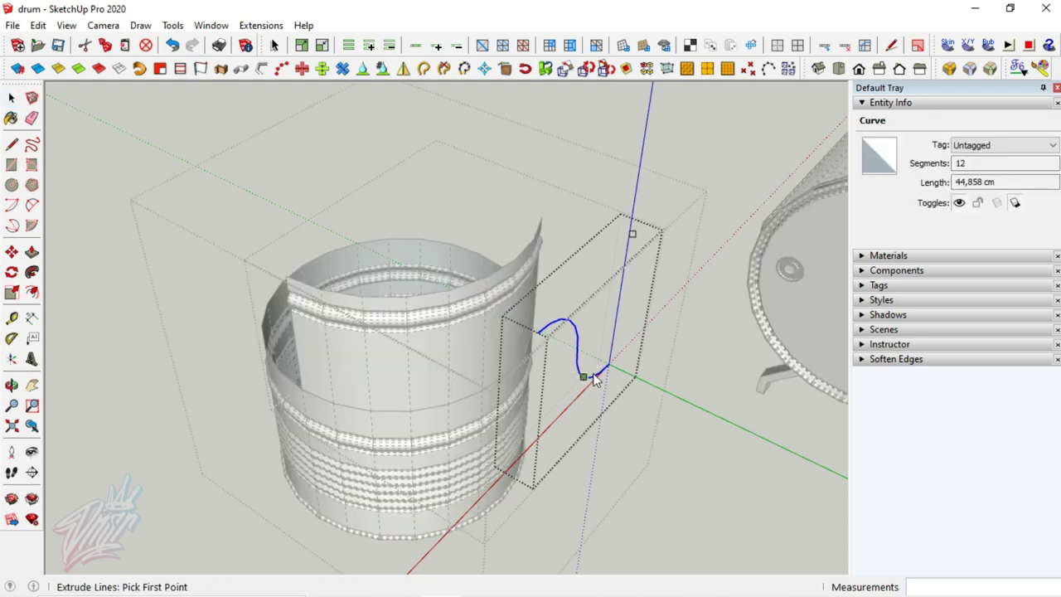
left_click(302, 236)
key("space")
mouse_move(556, 315)
middle_mouse_down()
mouse_move(362, 224)
mouse_move(332, 261)
mouse_move(351, 360)
mouse_move(265, 348)
middle_mouse_up()
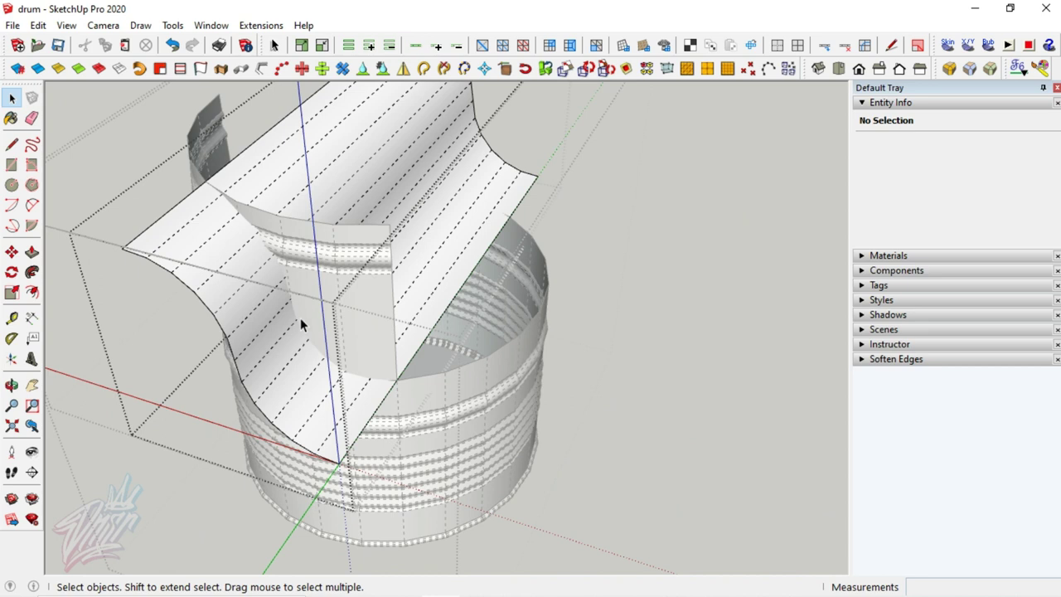
key("ctrl+z")
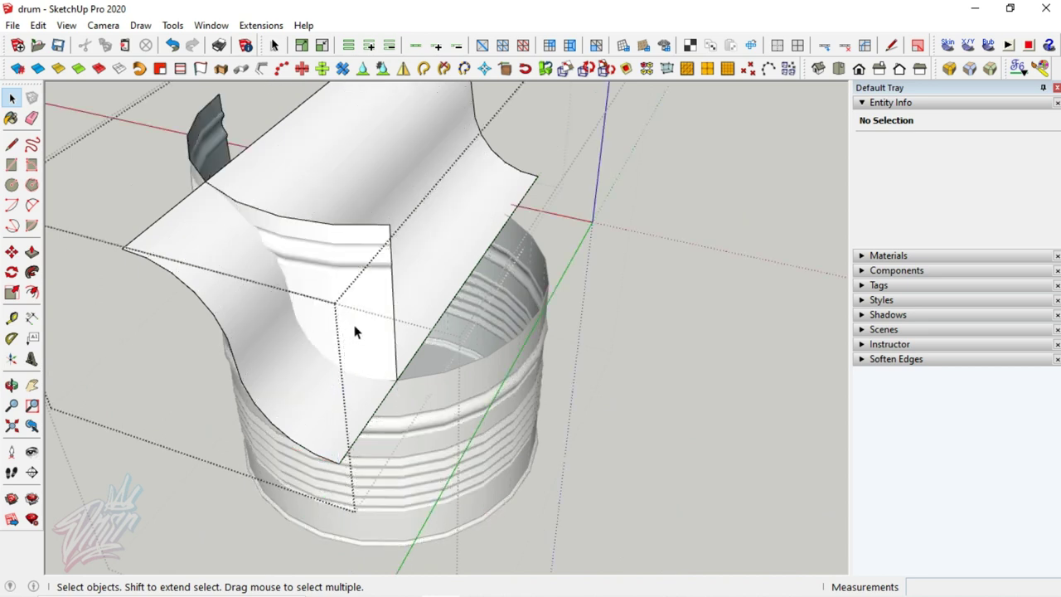
Intersect the wavy sheet with the model and delete the strip face above the cut
right_click(357, 332)
mouse_move(413, 290)
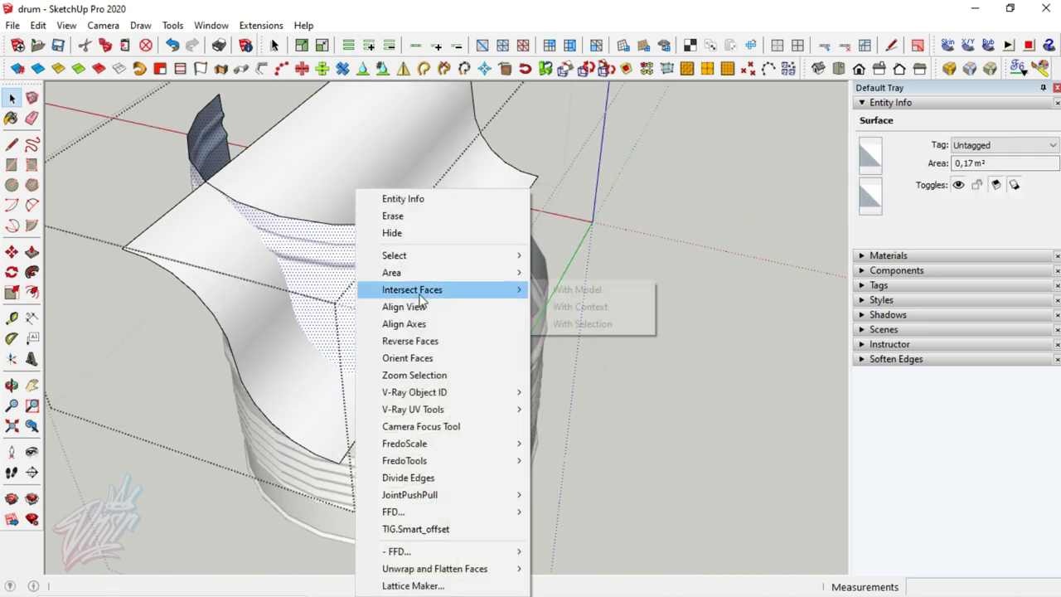
left_click(573, 293)
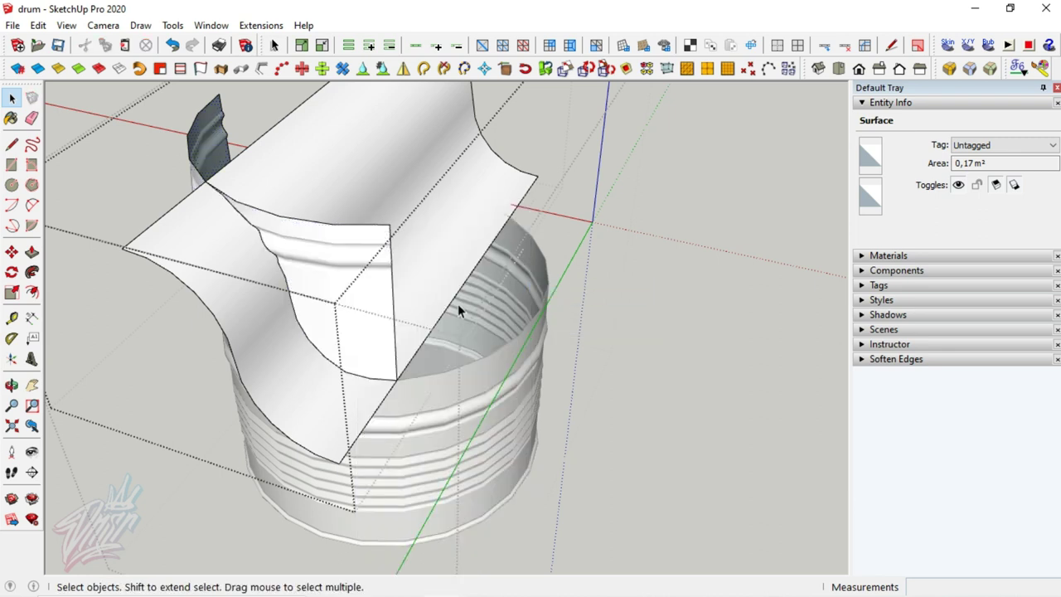
mouse_move(367, 326)
middle_mouse_down()
mouse_move(497, 307)
mouse_move(433, 296)
middle_mouse_up()
left_click(432, 296)
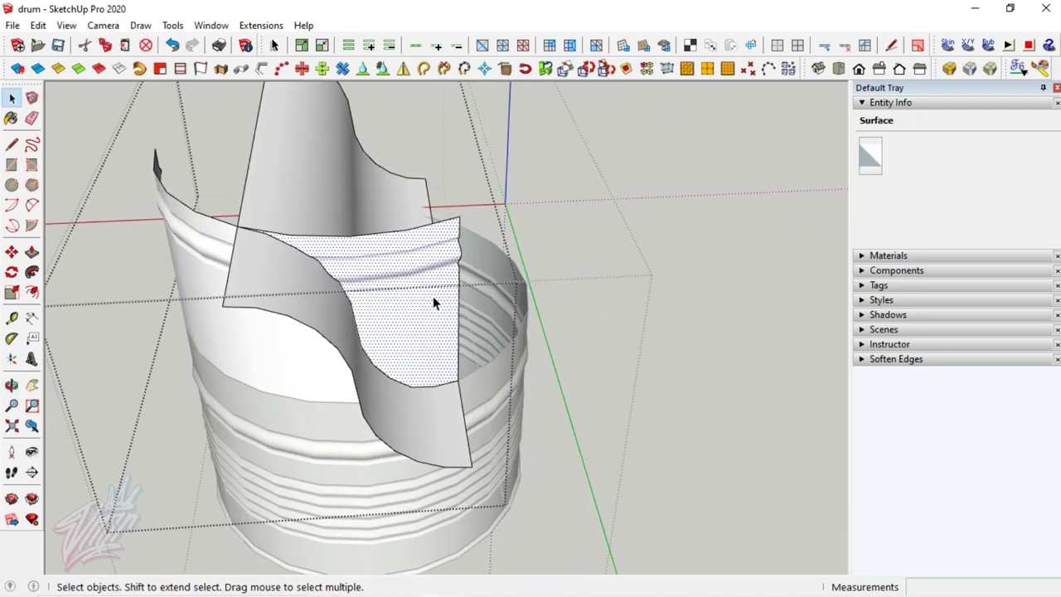
key("Delete")
Delete the wavy sheet and clear away the leftover intersection edges, faces and curves
key("e")
key("space")
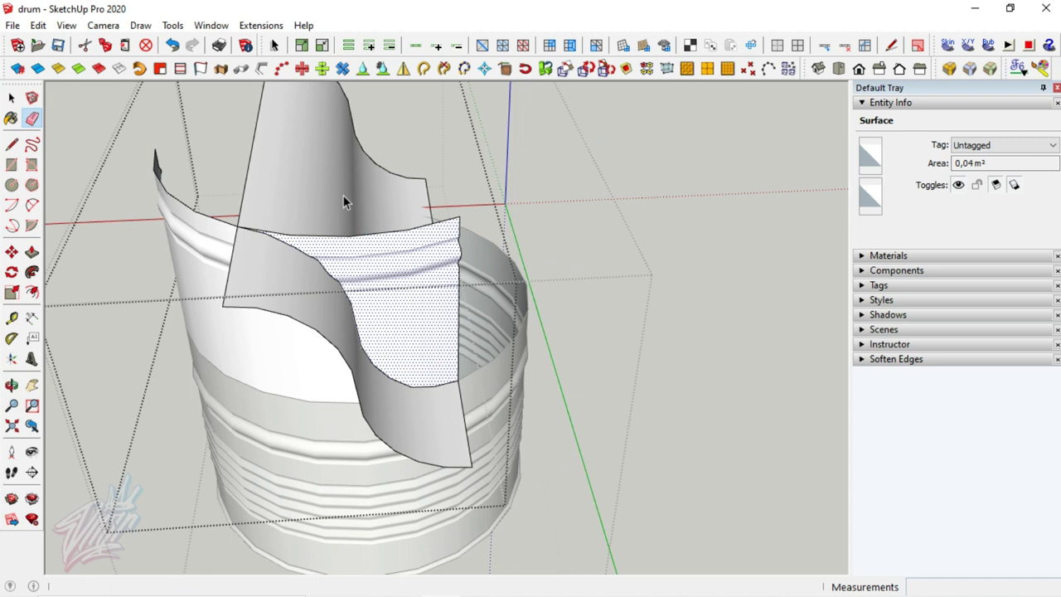
left_click(432, 232)
left_click(457, 227)
key("Delete")
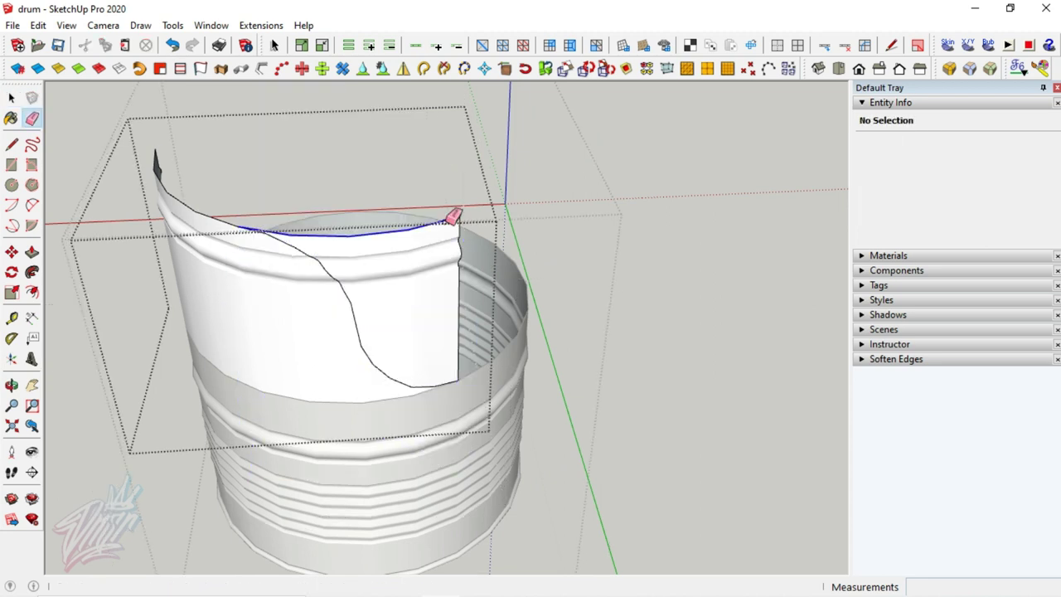
key("e")
left_click_drag(456, 217, 463, 233)
key("space")
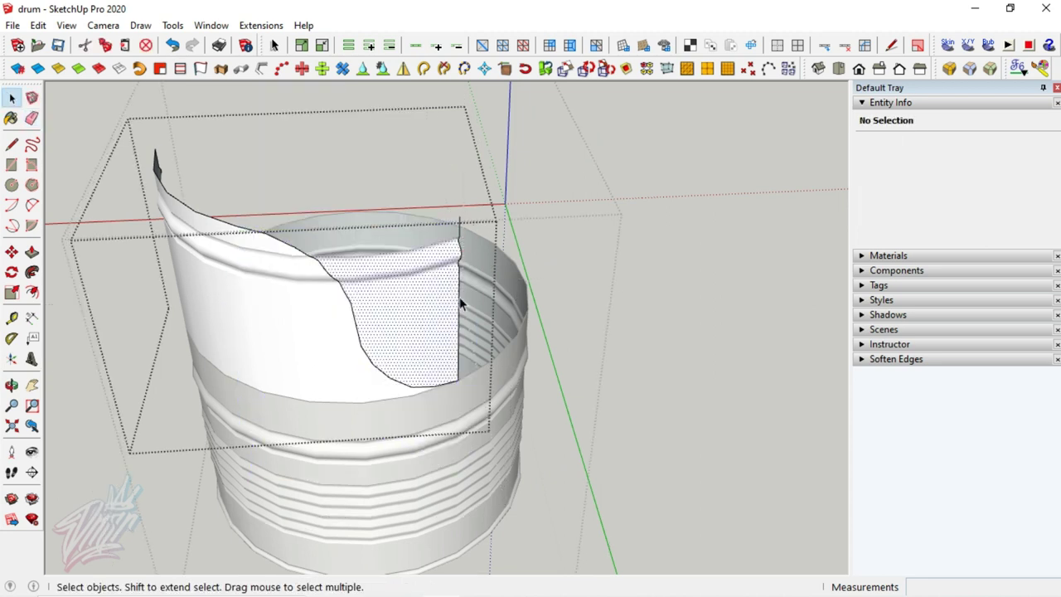
left_click(458, 303)
key("Delete")
left_click(460, 304)
key("Delete")
left_click(454, 315)
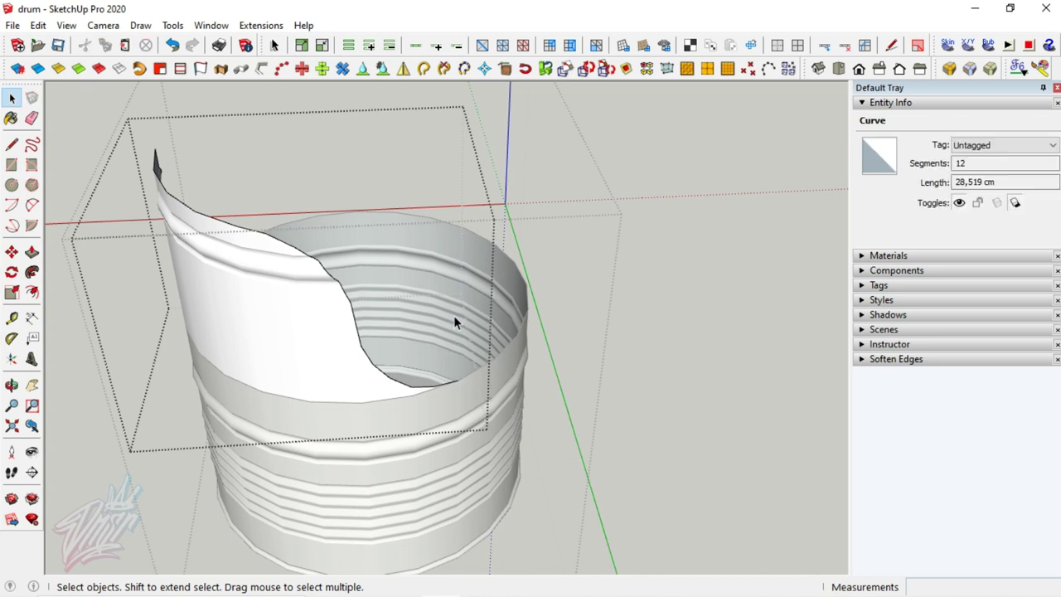
key("Delete")
middle_click_drag(410, 374, 384, 375)
left_click(363, 394)
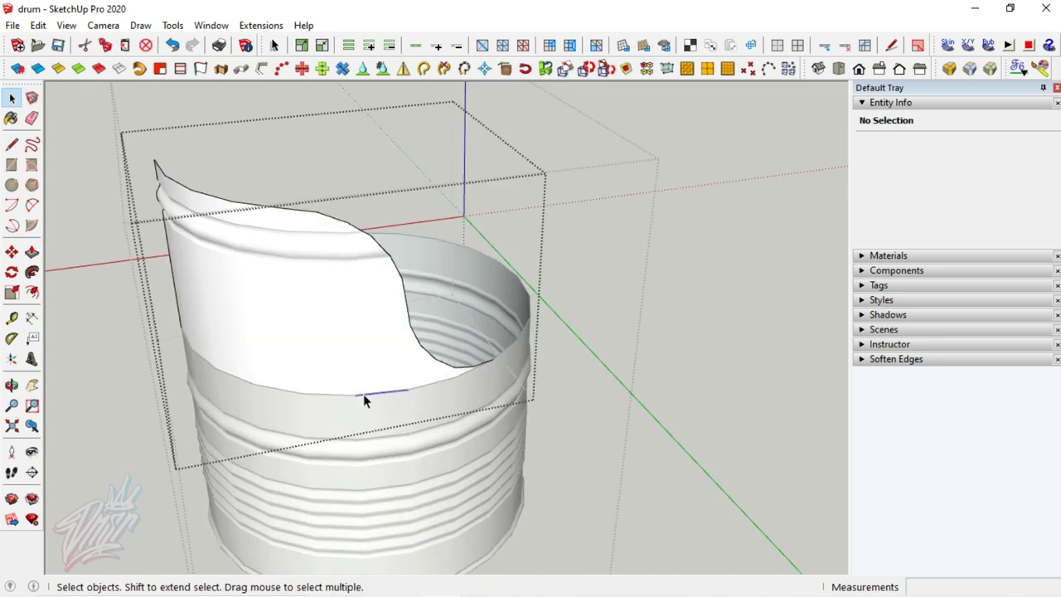
left_click(422, 68)
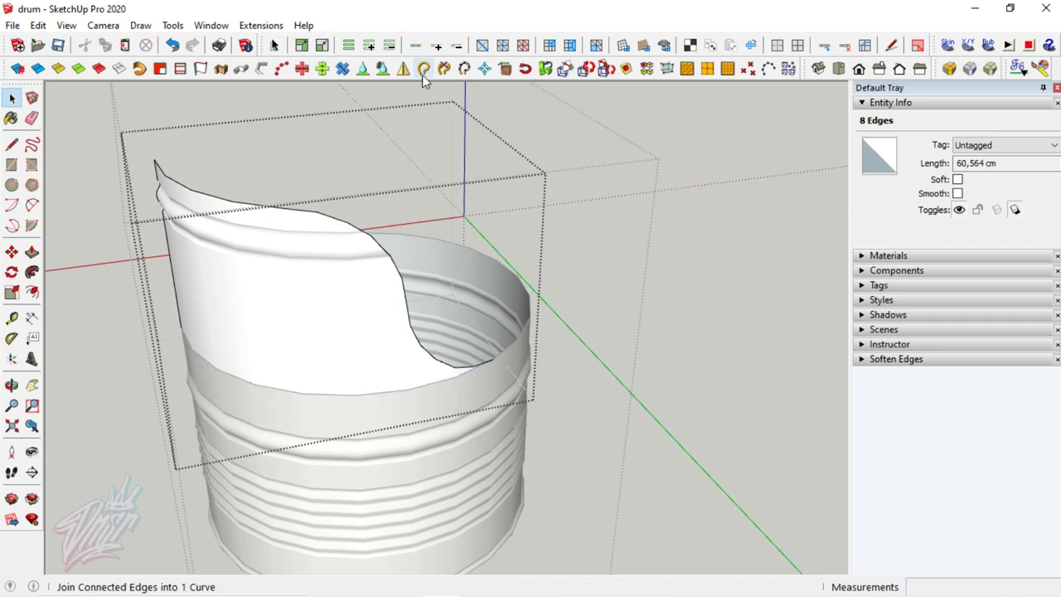
double_click(335, 296)
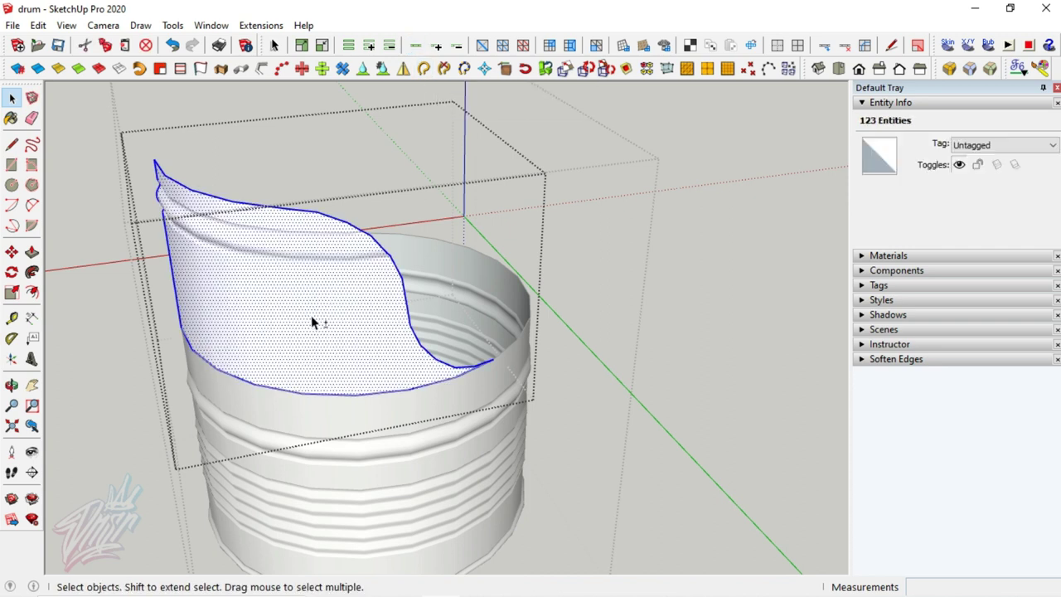
left_click(312, 321, "shift")
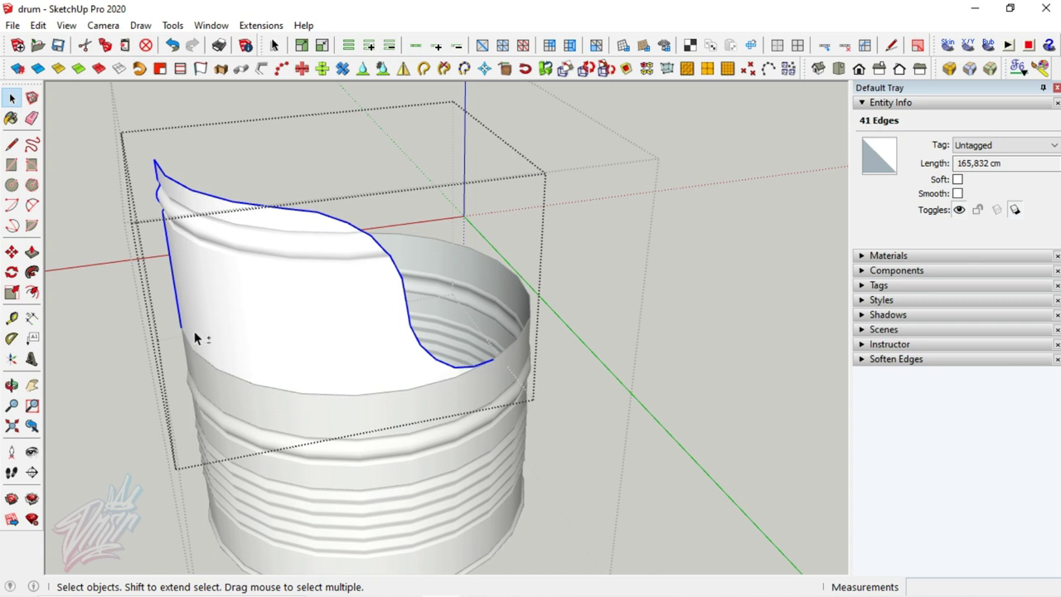
left_click(178, 314, "shift")
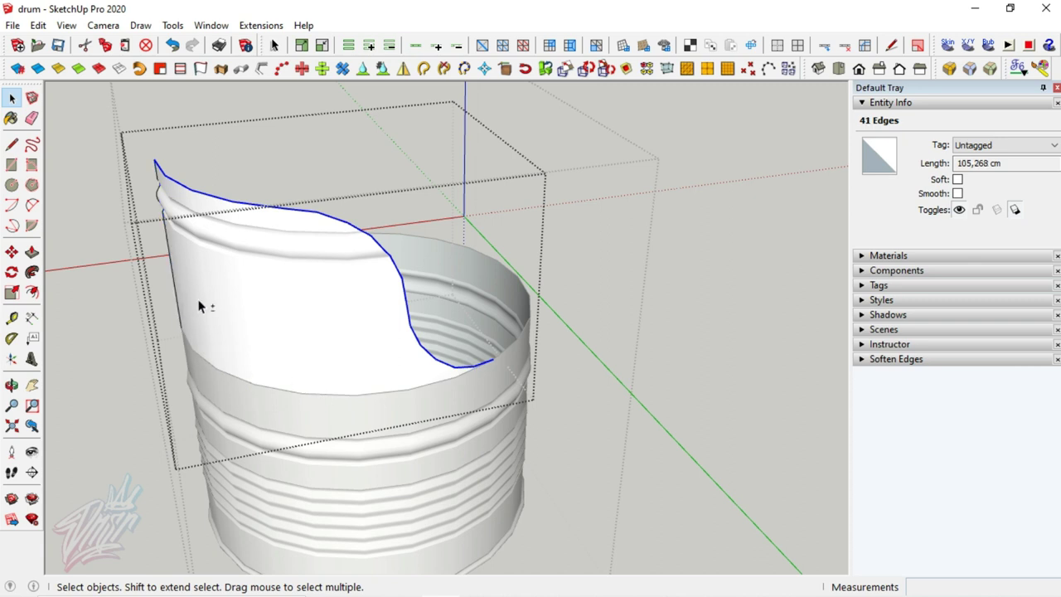
left_click(332, 310)
key("o")
mouse_move(358, 308)
left_mouse_down()
mouse_move(623, 330)
mouse_move(595, 350)
left_mouse_up()
key("space")
left_click(403, 68)
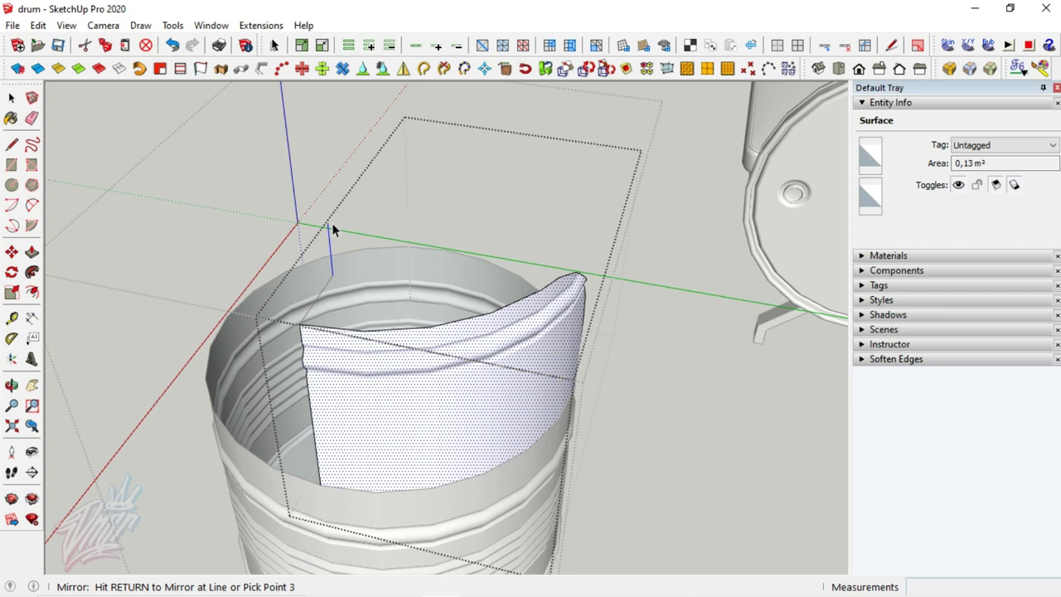
key("Return")
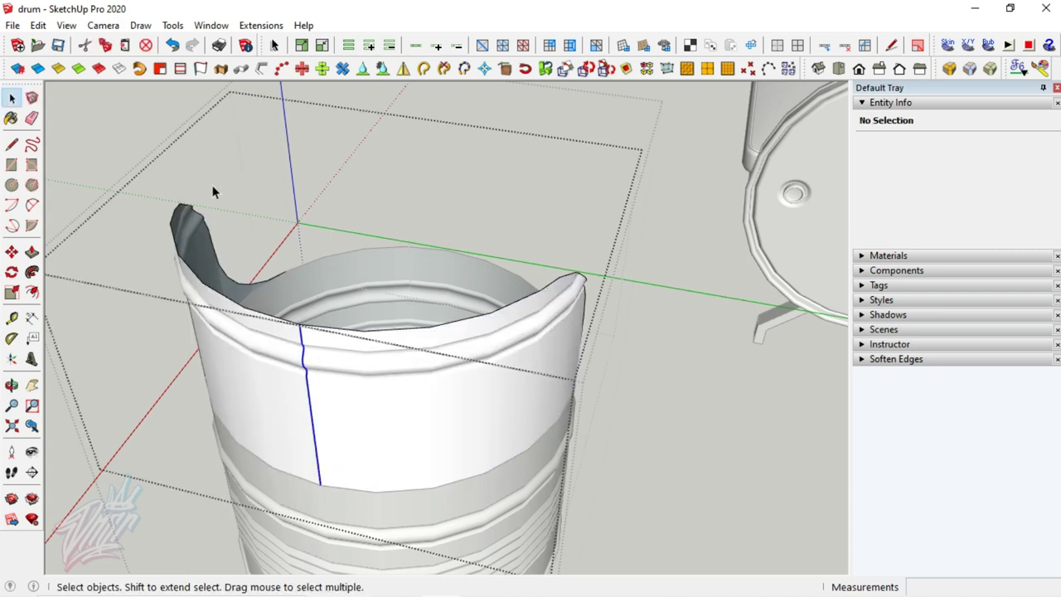
left_click(213, 192)
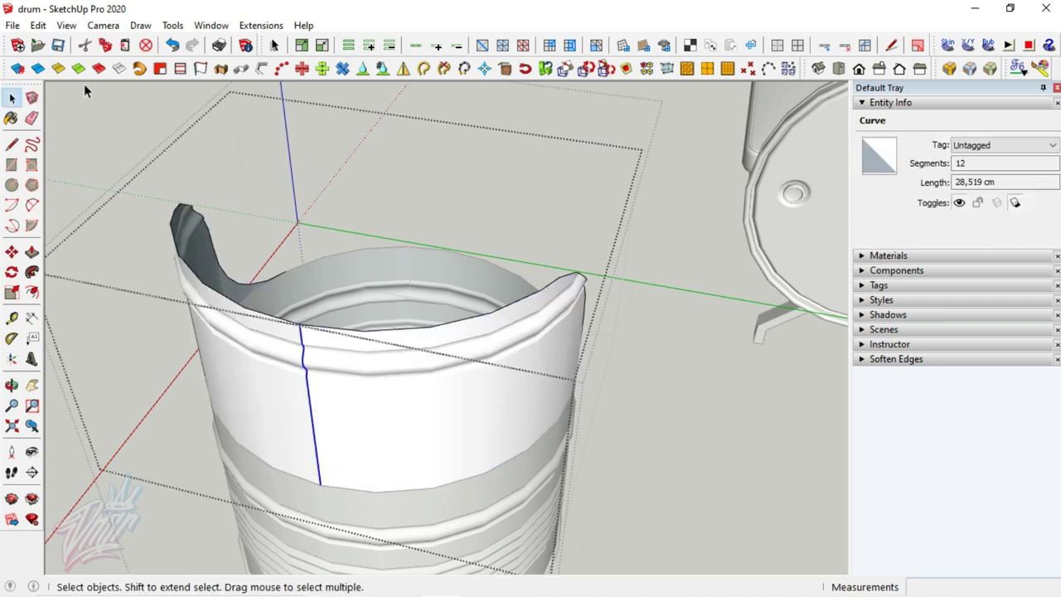
left_click(305, 327)
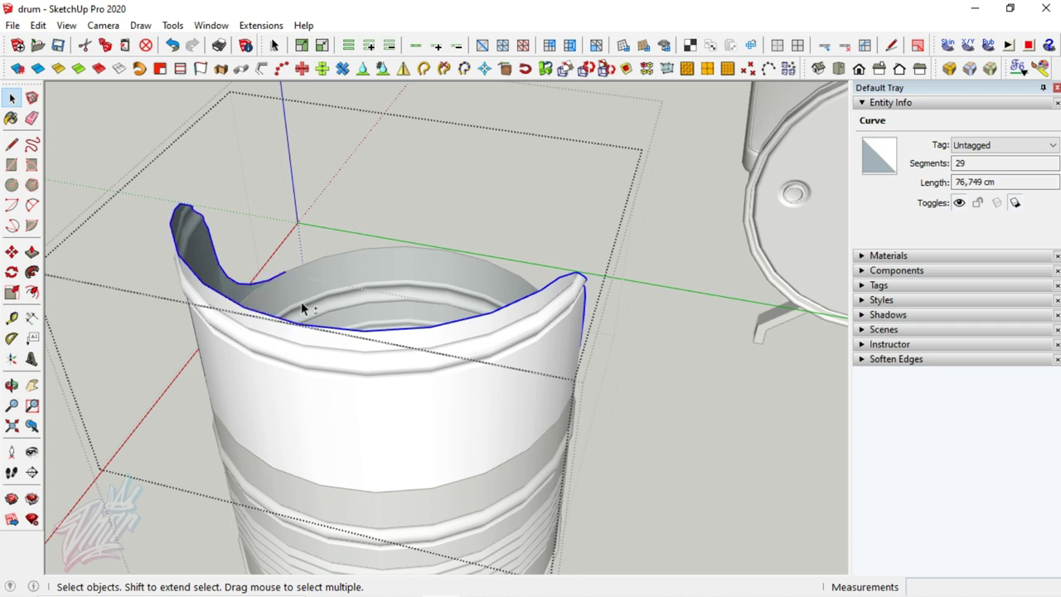
left_click(422, 74)
mouse_move(560, 383)
left_mouse_down()
mouse_move(224, 403)
mouse_move(408, 386)
mouse_move(473, 316)
mouse_move(286, 343)
mouse_move(402, 356)
left_mouse_up()
key("space")
left_click(430, 360)
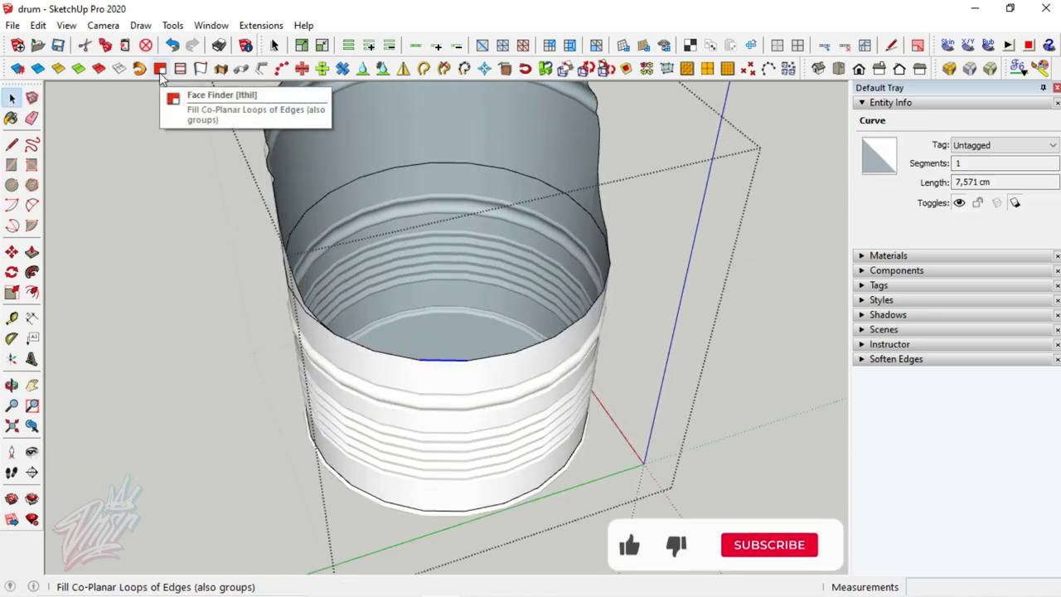
Fill the drum's open top loop with a face using Face Finder
left_click(159, 70)
left_click(448, 257)
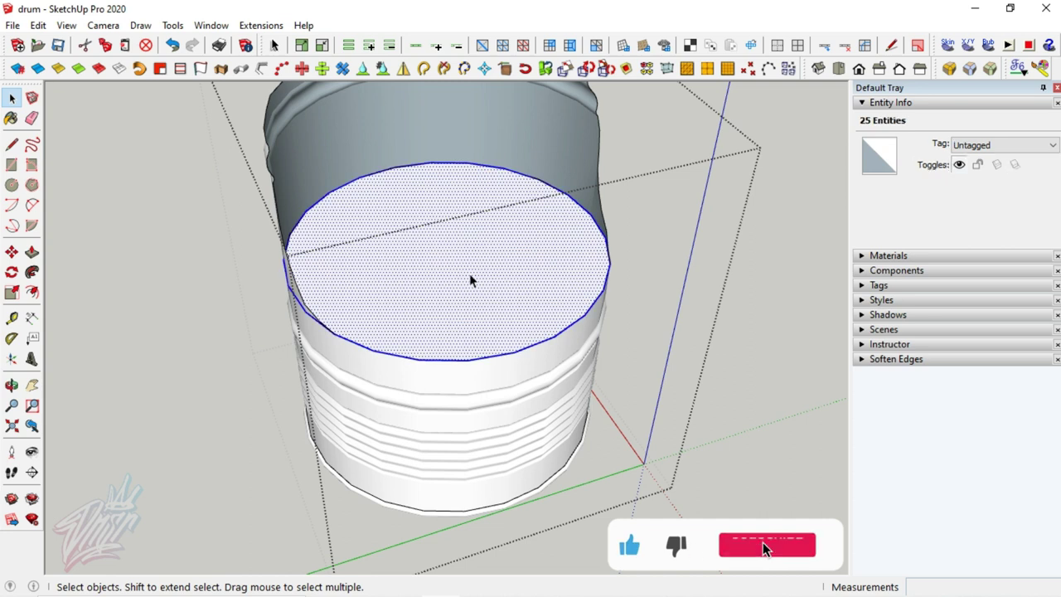
left_click(484, 68)
mouse_move(533, 374)
middle_mouse_down()
mouse_move(606, 267)
mouse_move(442, 284)
middle_mouse_up()
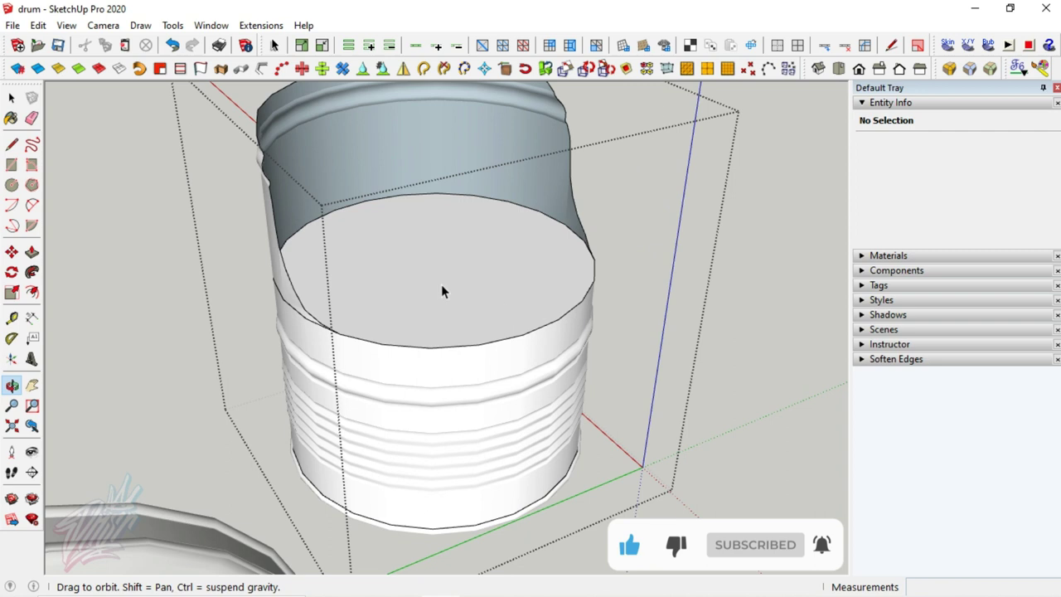
Explode the drum group into loose geometry and select the top rim's front edges
right_click(355, 176)
left_click(402, 279)
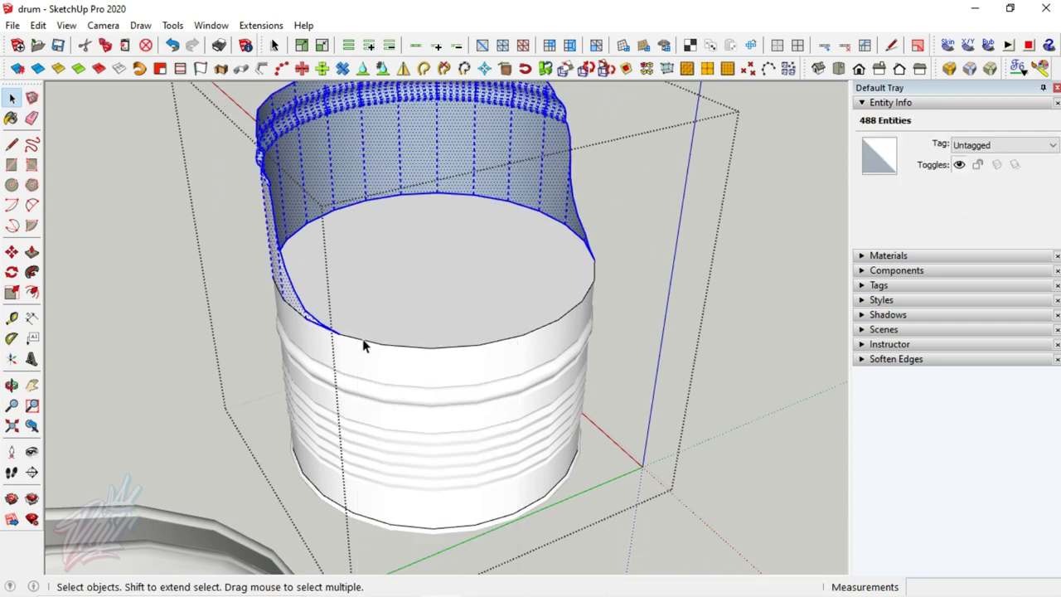
left_click(406, 348)
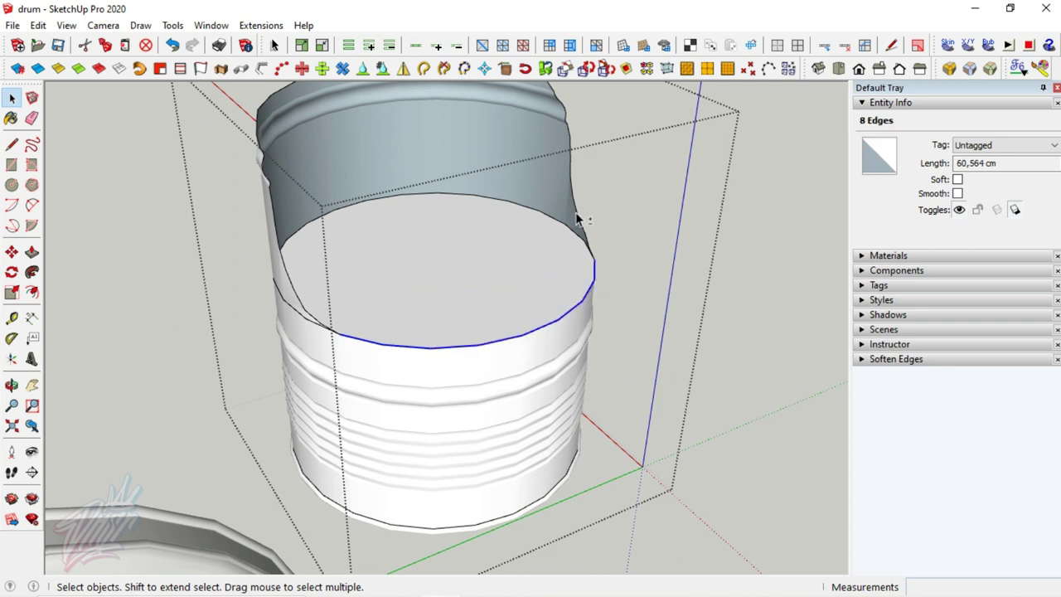
mouse_move(555, 274)
middle_mouse_down()
mouse_move(453, 287)
mouse_move(502, 273)
mouse_move(359, 304)
middle_mouse_up()
Copy the drum's top rim outline 100 units along the green axis
key("m")
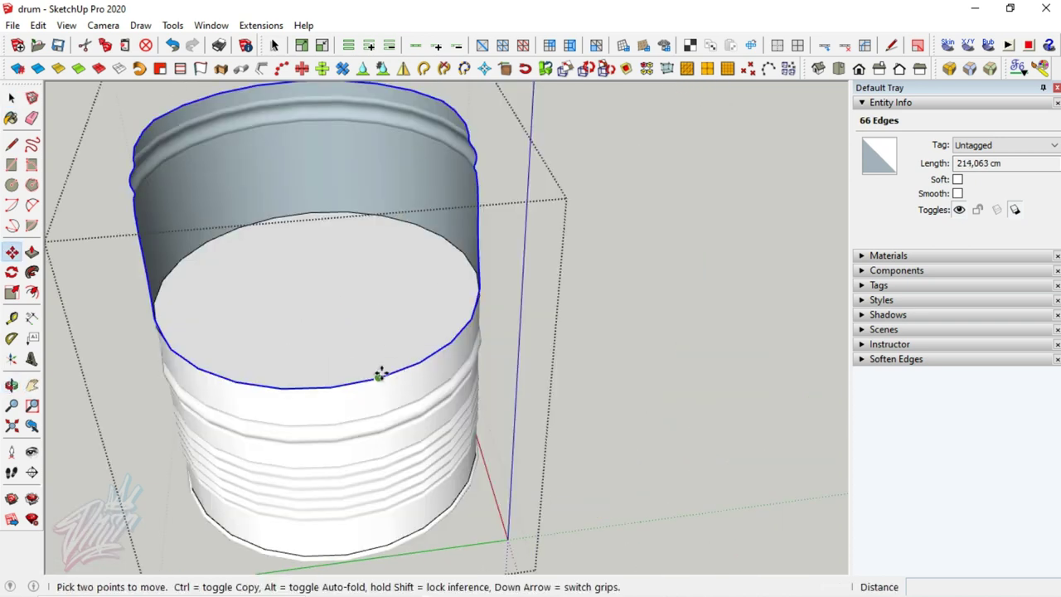
left_click(379, 372)
key("ctrl")
type("100")
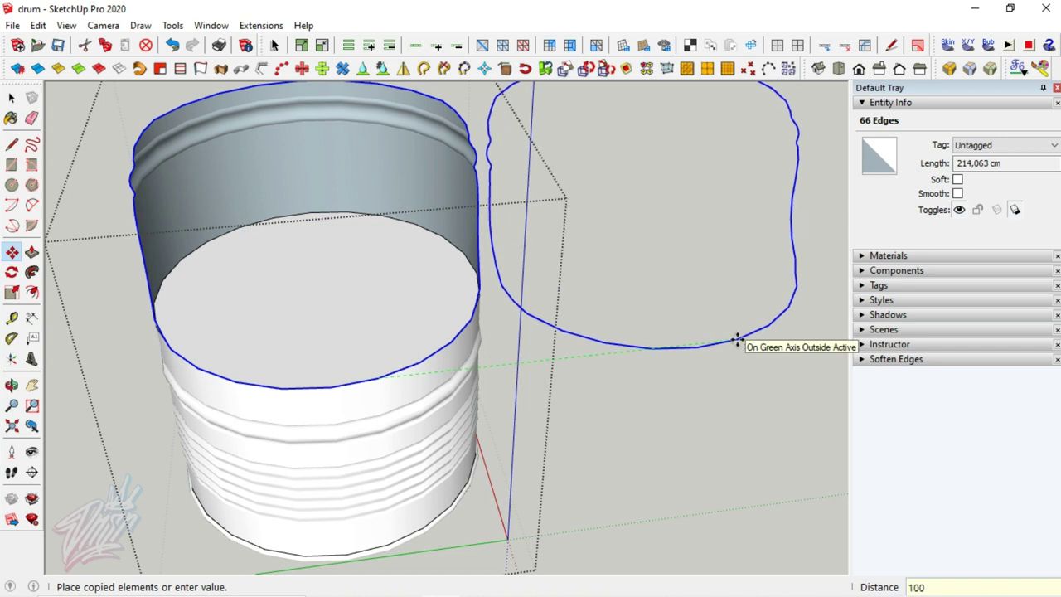
key("Return")
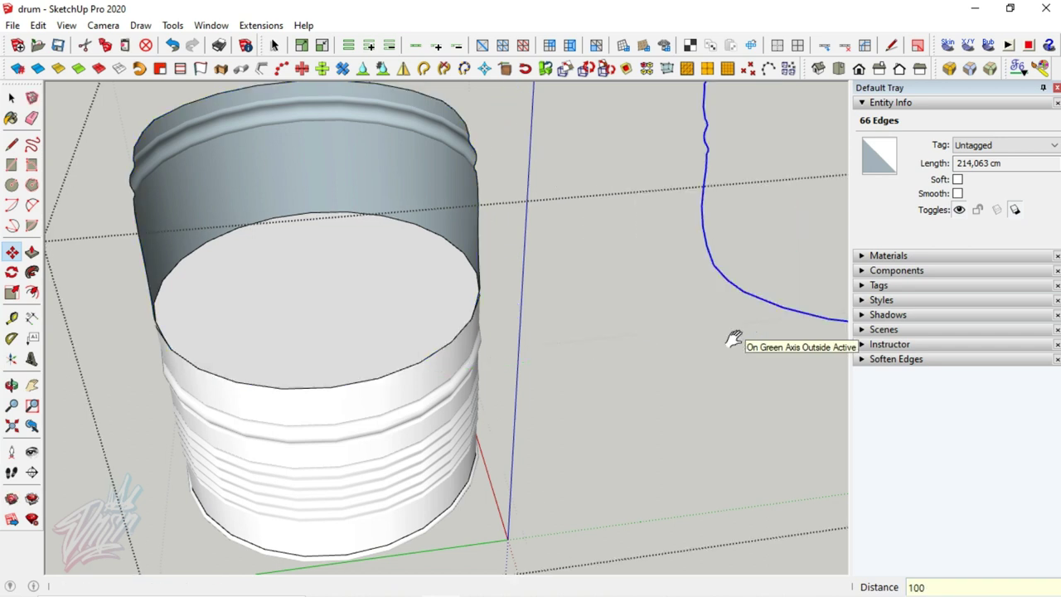
Make the copied rim outline into its own group
middle_click_drag(733, 340, 406, 315, "shift")
key("space")
right_click(551, 337)
left_click(607, 257)
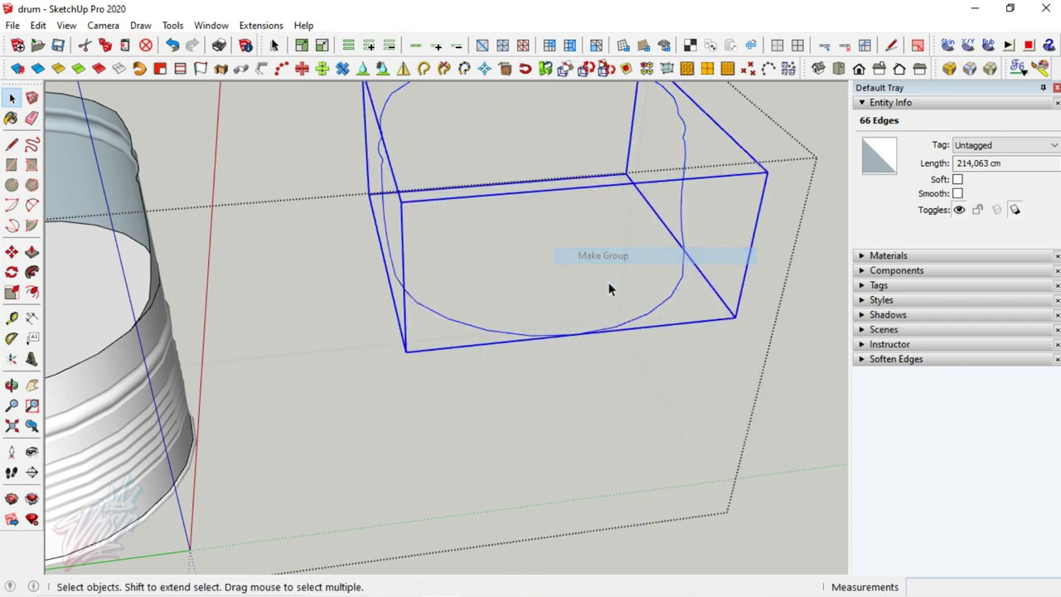
scroll(574, 335, "up", 2)
scroll(574, 335, "up", 2)
scroll(578, 313, "up", 2)
scroll(578, 315, "up", 1)
scroll(597, 346, "up", 1)
Draw a 1 cm line on the outline and extrude it 0.25 into a small rectangular face
key("l")
left_click(574, 345)
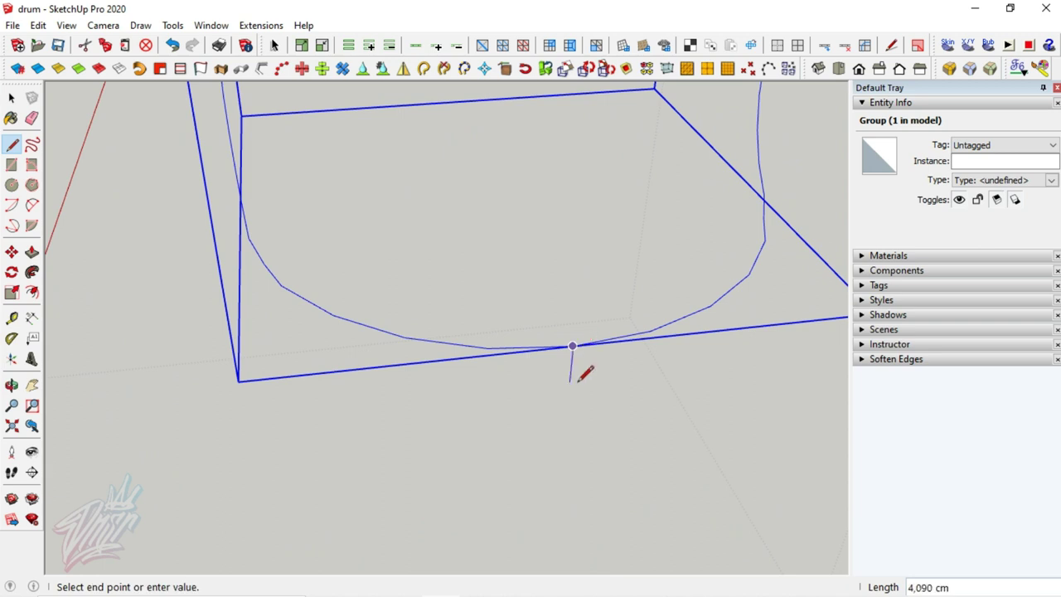
type("1")
key("Return")
key("space")
mouse_move(585, 379)
middle_mouse_down()
mouse_move(579, 324)
mouse_move(580, 354)
mouse_move(555, 362)
mouse_move(543, 391)
mouse_move(575, 373)
mouse_move(564, 371)
middle_mouse_up()
left_click(548, 383)
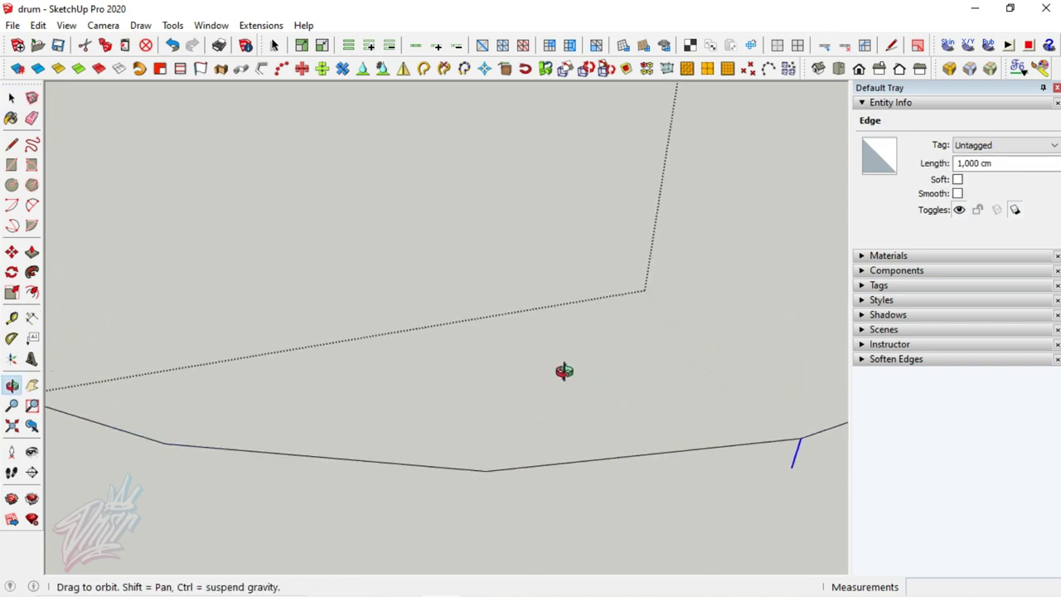
left_click(220, 68)
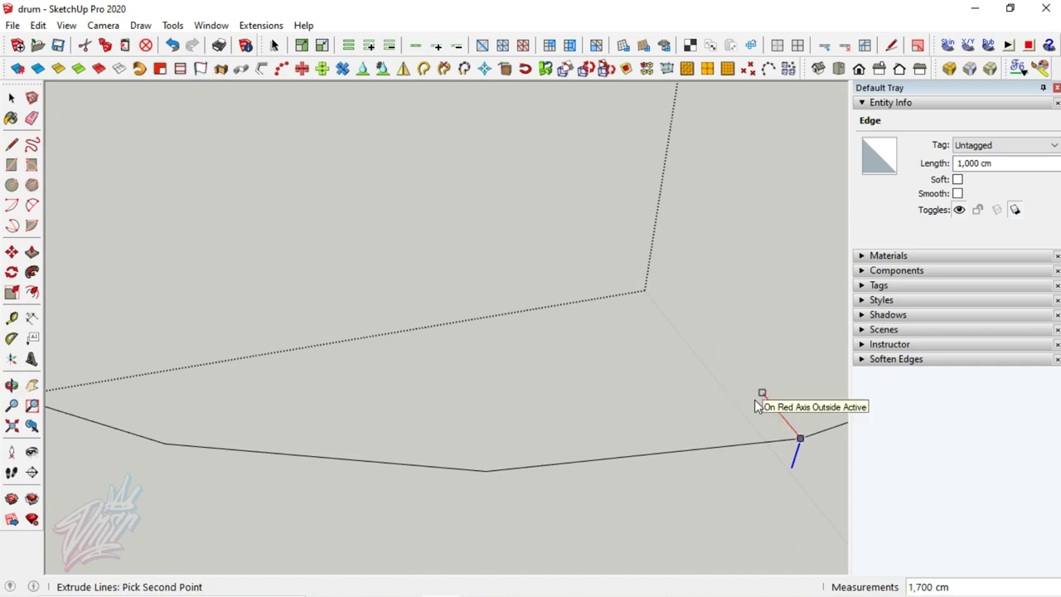
type("25")
key("Return")
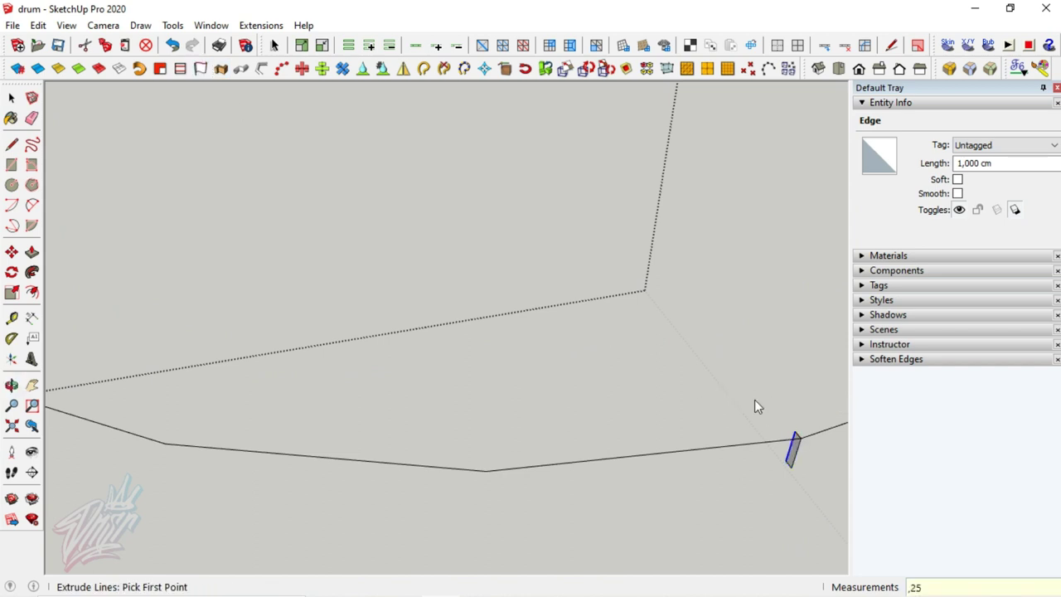
key("space")
left_click(783, 468)
Move the small profile face into place with a 0.25 offset
scroll(788, 464, "up", 1)
scroll(800, 455, "up", 1)
scroll(801, 455, "up", 1)
scroll(794, 450, "up", 1)
scroll(795, 451, "up", 1)
left_click(792, 448)
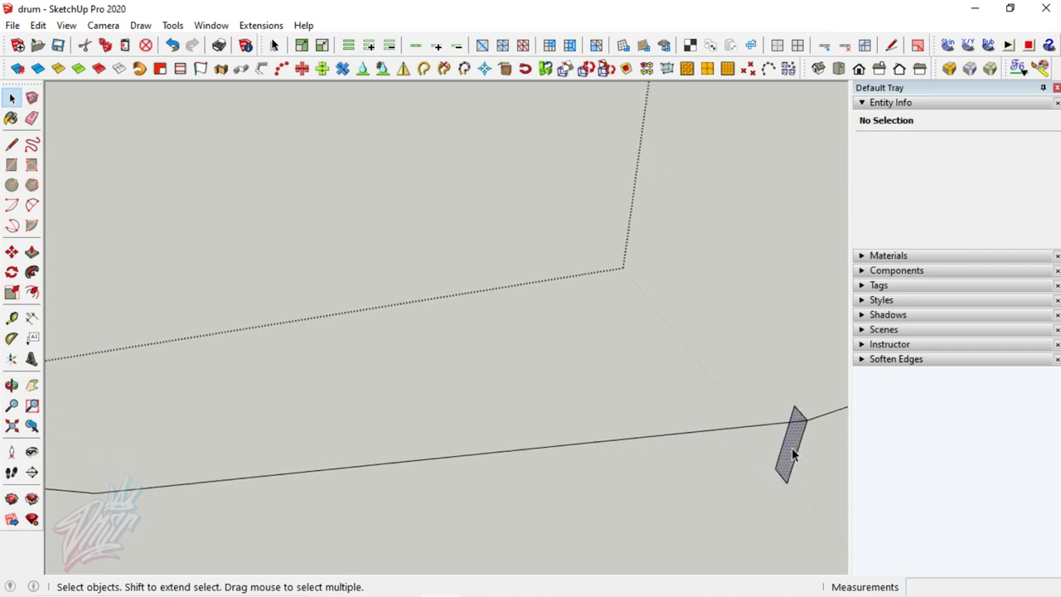
key("m")
left_click(786, 441)
type(",125")
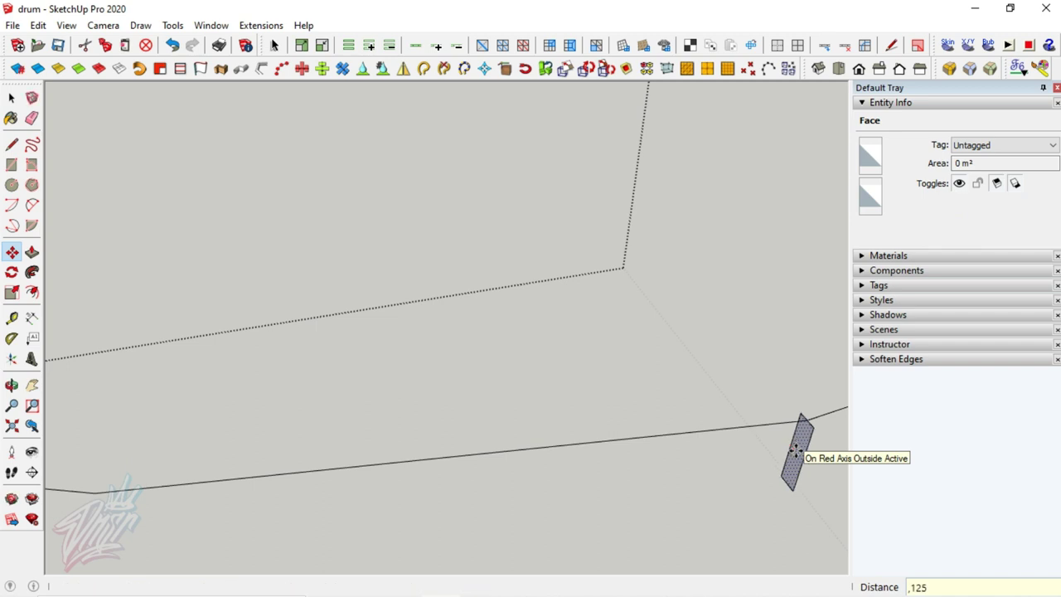
key("Return")
key("Return")
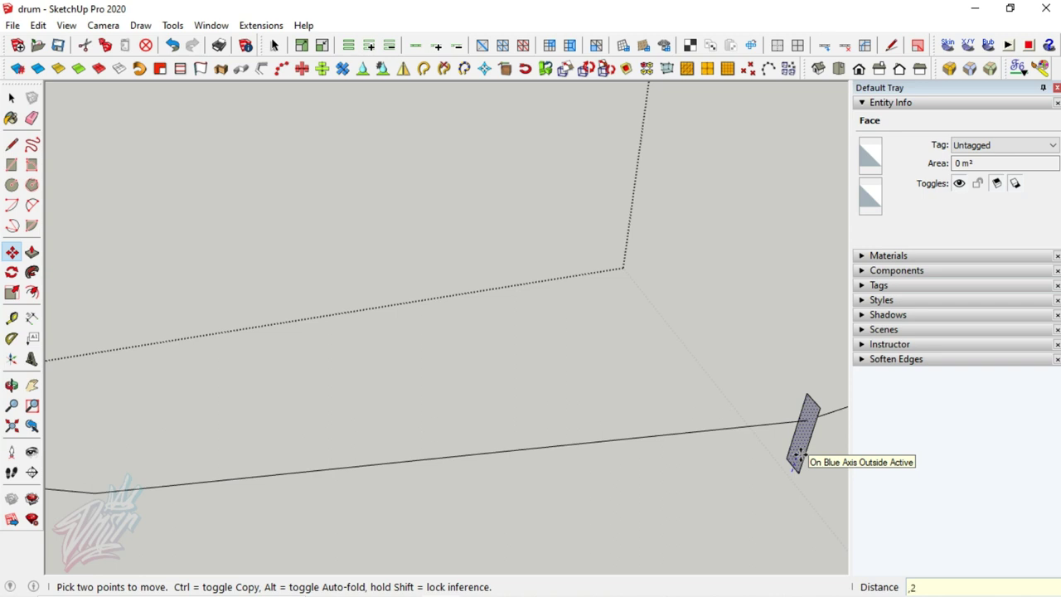
type("5")
key("Return")
key("space")
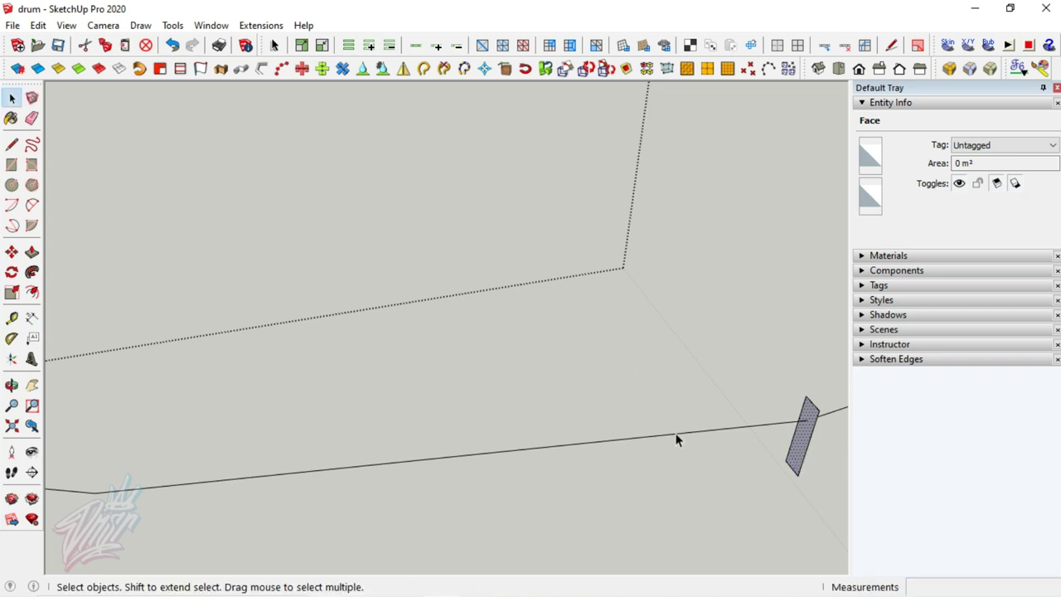
Explode the outline group and Follow Me the profile face around the rim curve
right_click(676, 435)
left_click(764, 132)
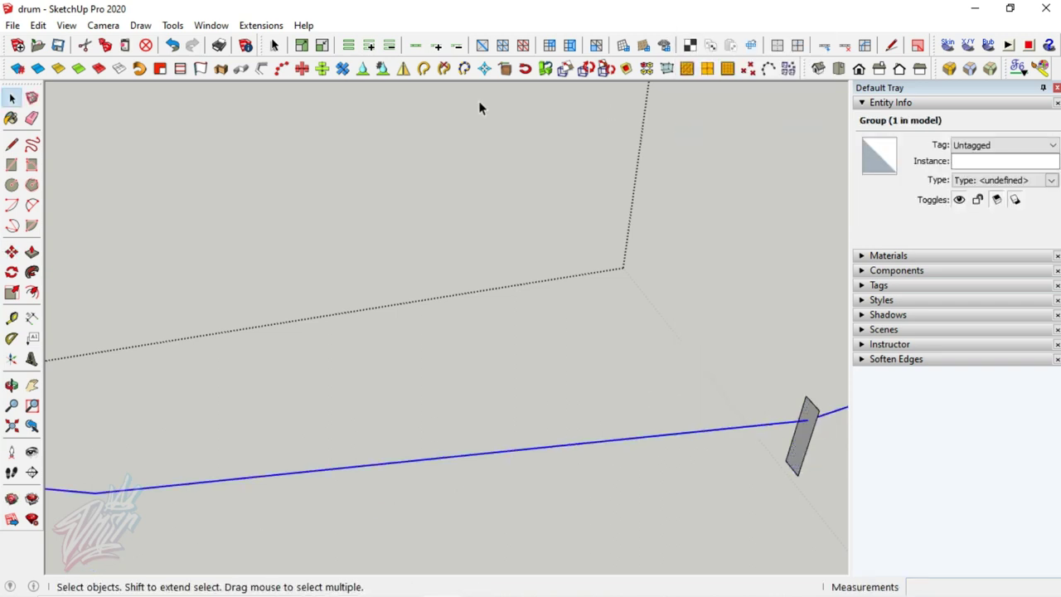
left_click(457, 131)
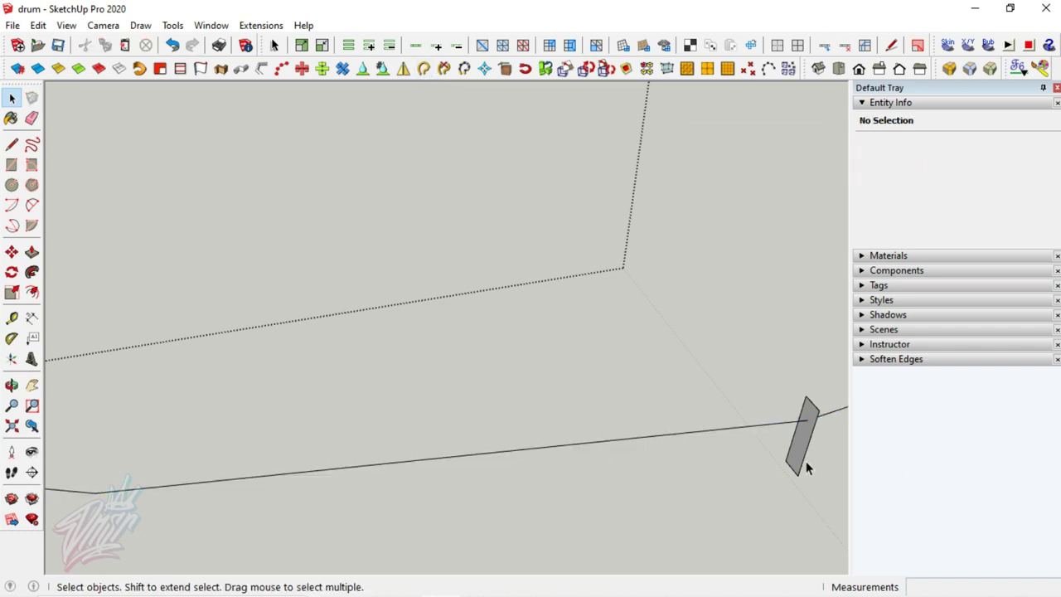
left_click(783, 429)
key("f")
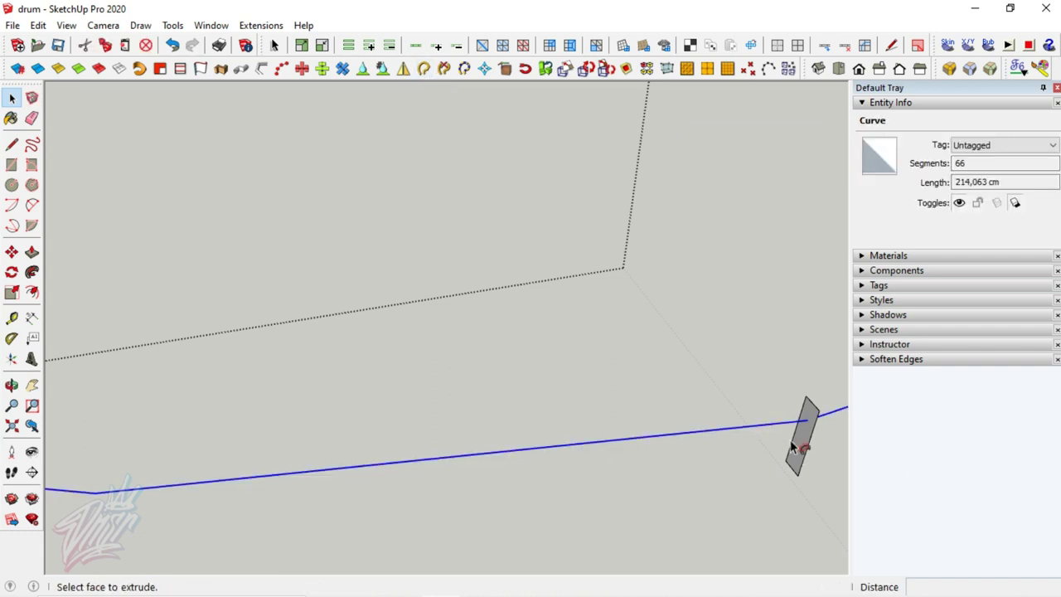
left_click(798, 452)
Make the whole swept band into a group
key("space")
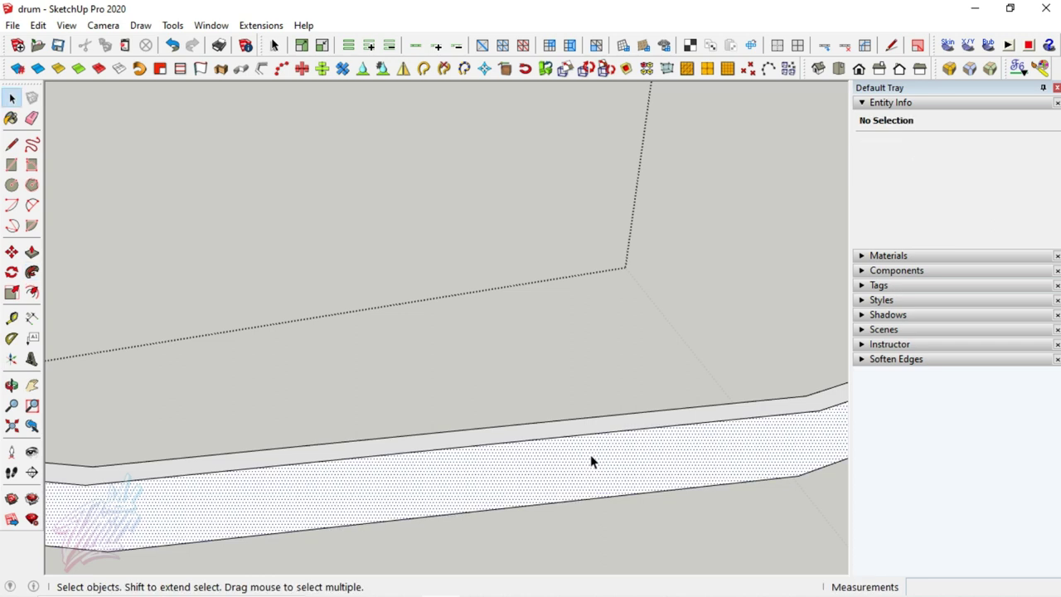
triple_click(592, 462)
right_click(592, 461)
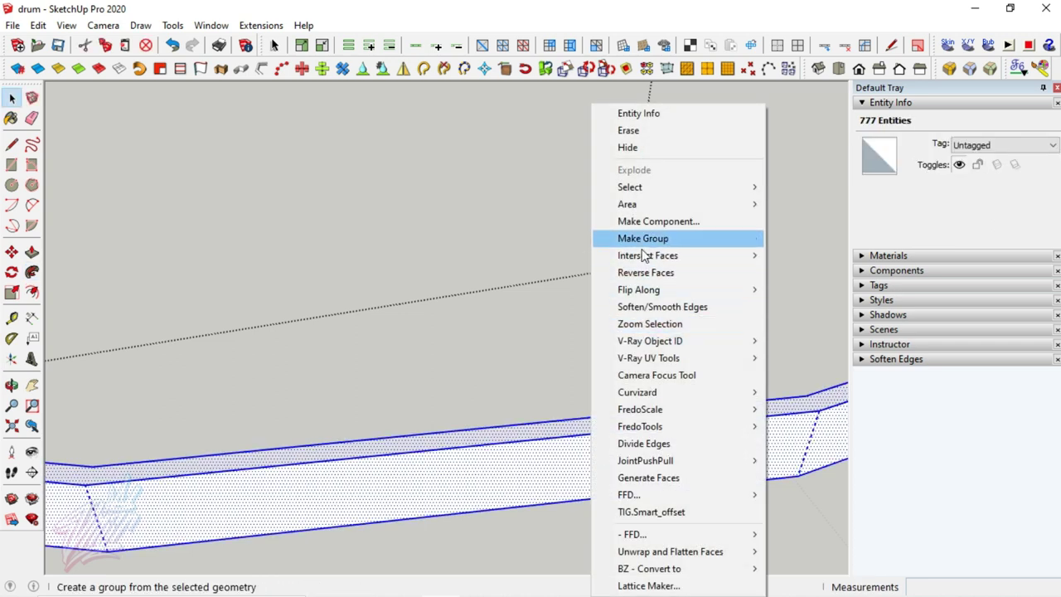
left_click(642, 238)
scroll(557, 355, "down", 3)
scroll(555, 363, "down", 3)
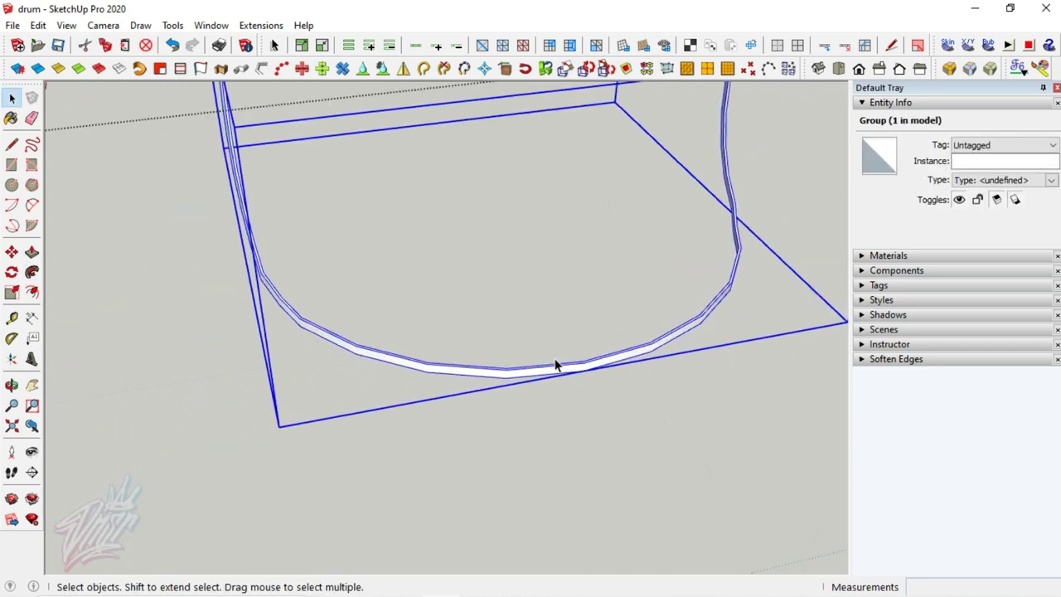
scroll(555, 363, "down", 2)
scroll(556, 363, "up", 1)
scroll(556, 363, "up", 1)
scroll(556, 365, "down", 1)
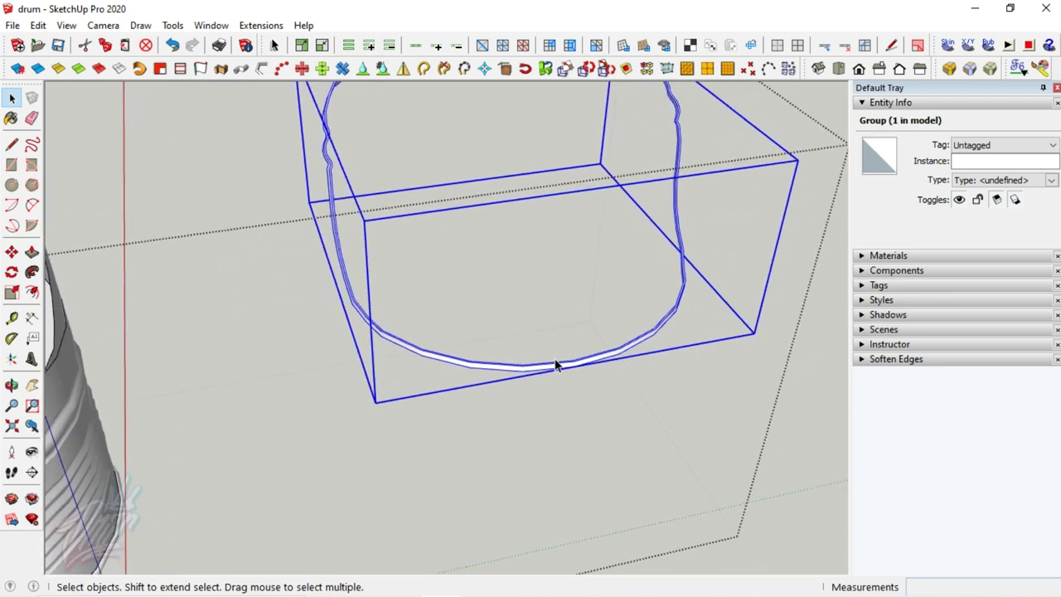
scroll(557, 365, "down", 2)
scroll(559, 366, "down", 2)
scroll(559, 366, "down", 2)
Move the band group 100 back onto the drum's top and erase the leftover outline
key("m")
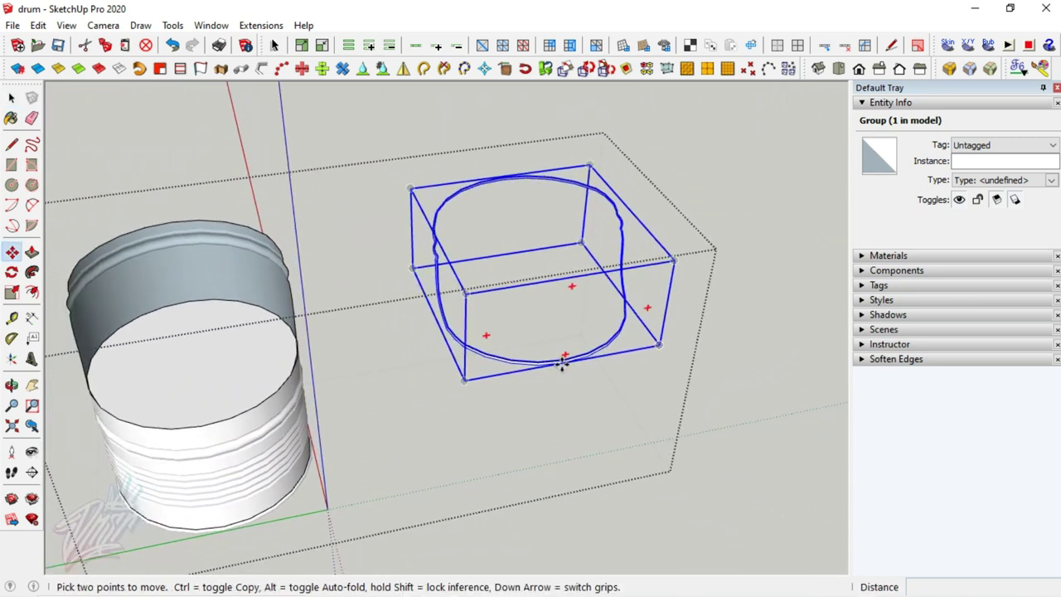
left_click(560, 363)
type("100")
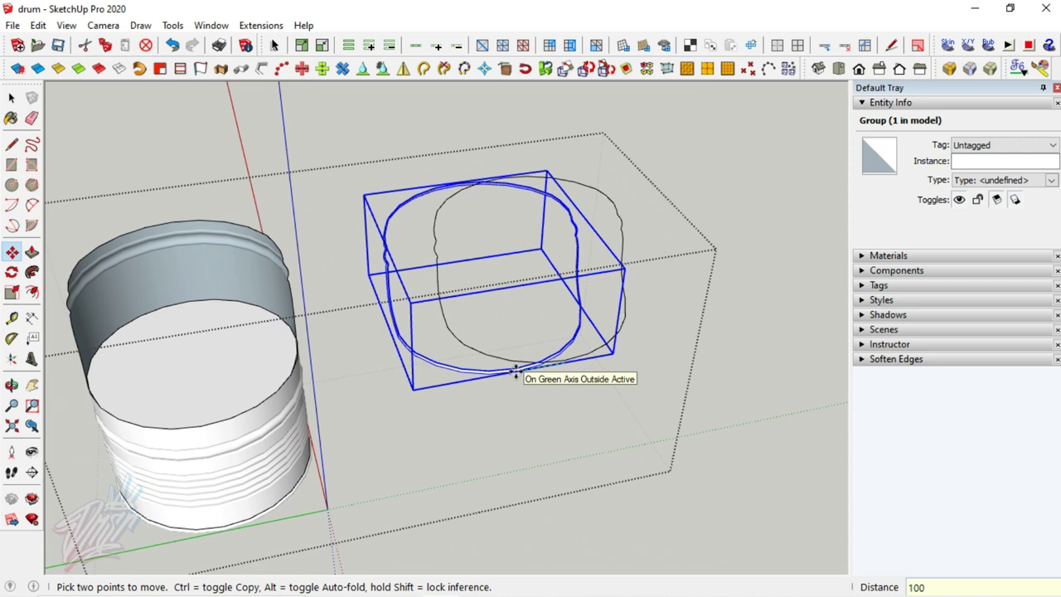
key("Return")
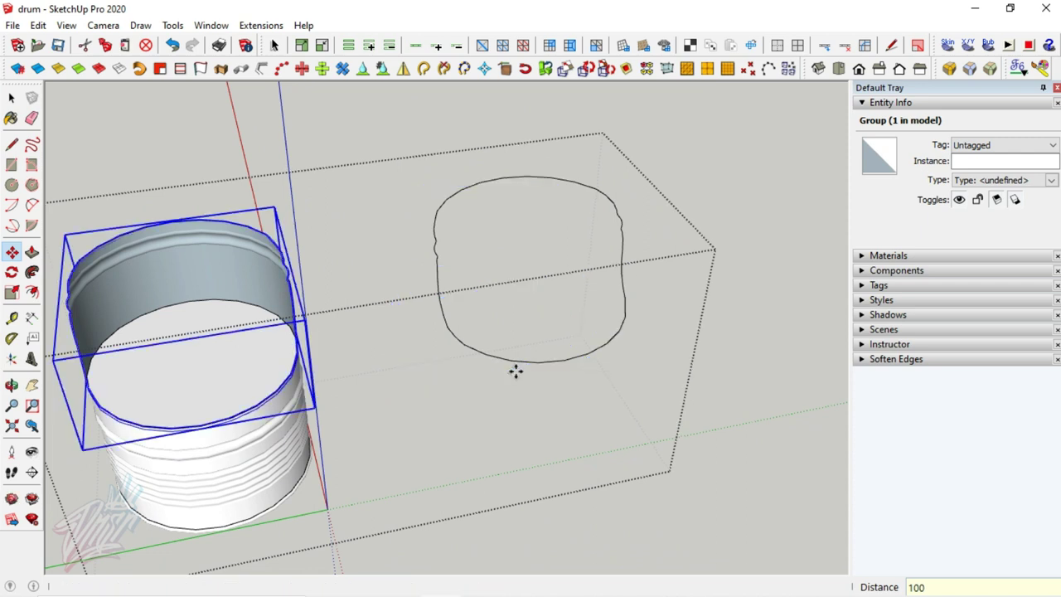
key("e")
left_click(515, 365)
Inside the drum group, offset the top face's edge inward by 5
key("space")
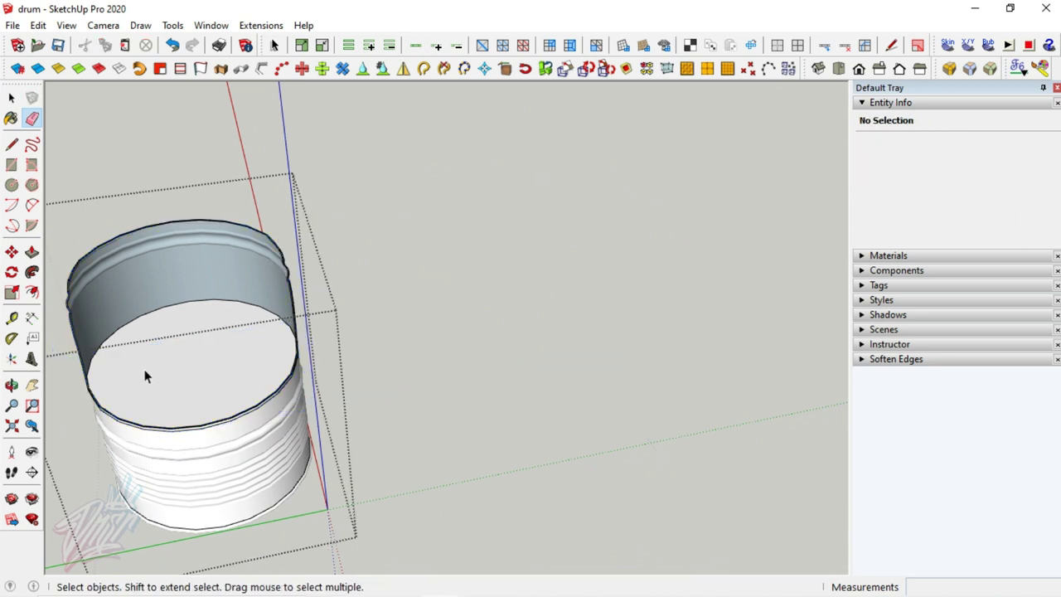
scroll(129, 357, "up", 2)
scroll(129, 357, "up", 2)
scroll(254, 457, "up", 1)
scroll(254, 463, "up", 2)
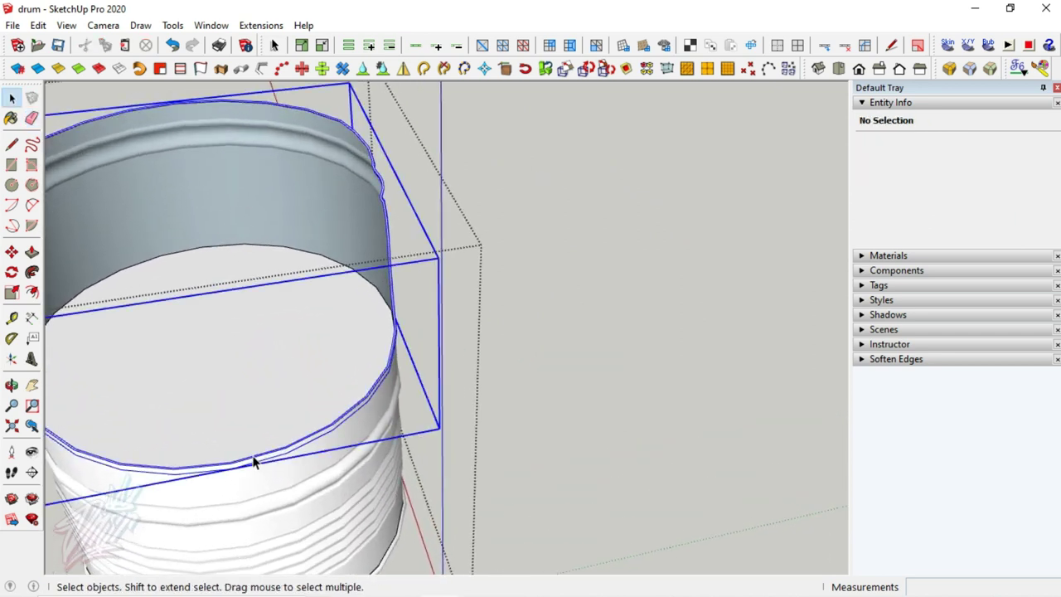
left_click(148, 153)
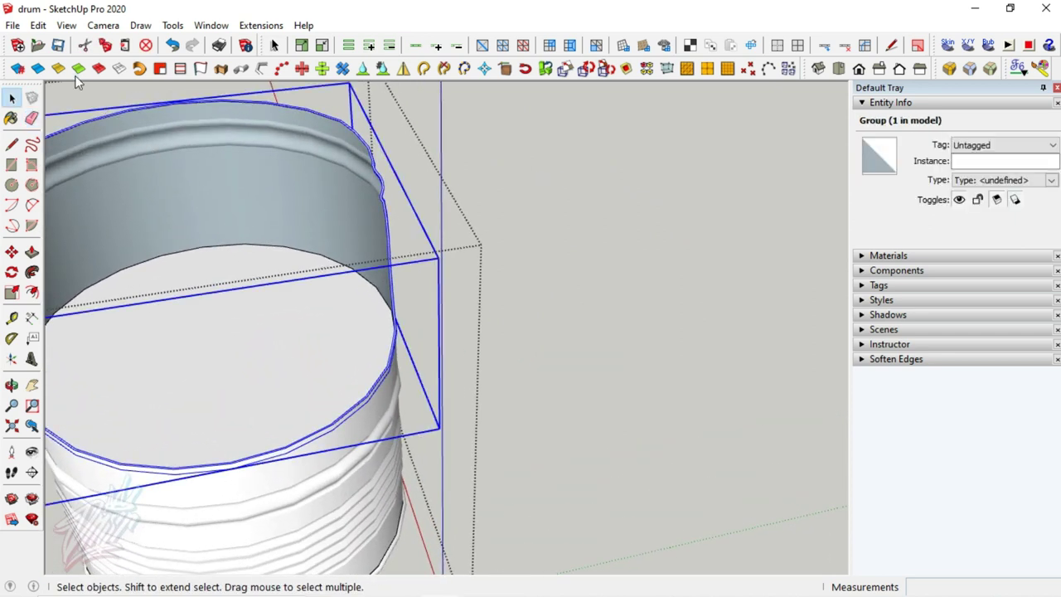
double_click(207, 295)
key("f")
left_click(163, 264)
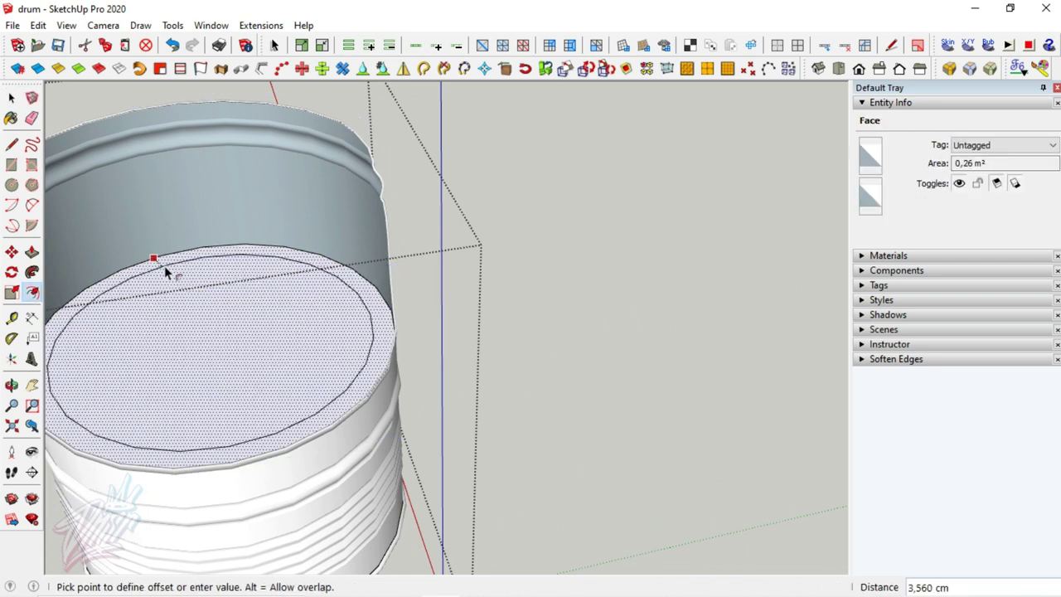
key("Return")
Delete the inner top face, leaving only the thin rim ring
key("space")
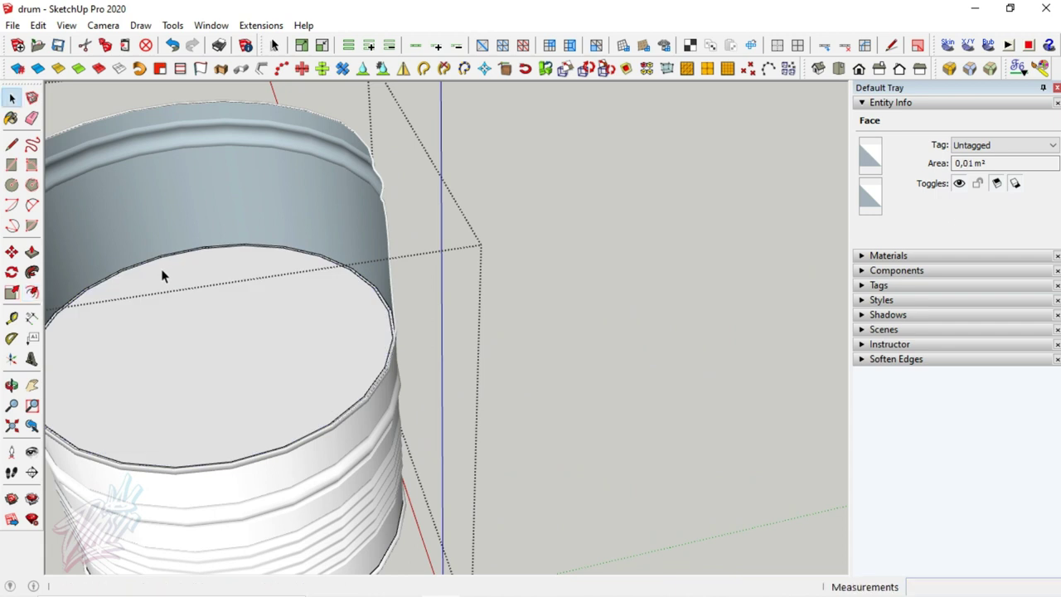
double_click(208, 312)
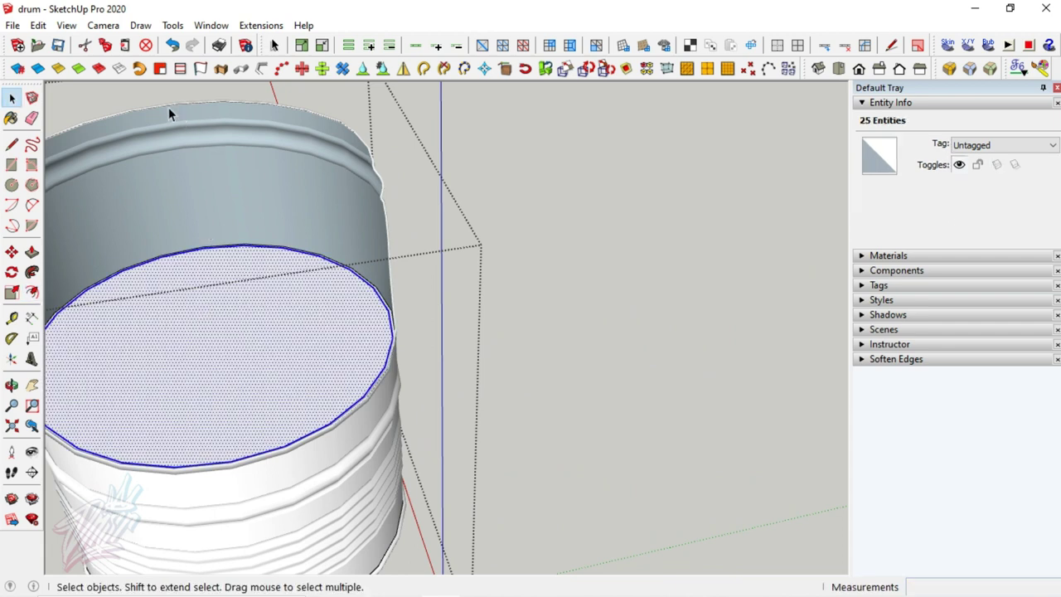
key("Delete")
scroll(350, 362, "down", 2)
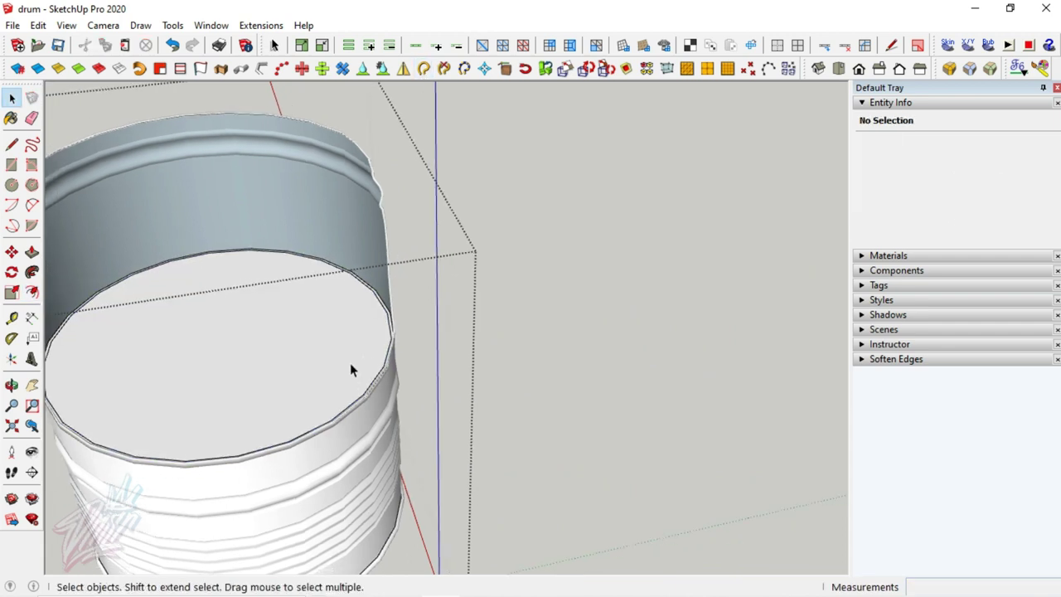
scroll(330, 375, "down", 2)
mouse_move(329, 375)
middle_mouse_down()
mouse_move(209, 343)
mouse_move(208, 393)
mouse_move(238, 331)
middle_mouse_up()
Rotate the drum group 45 degrees about the centre of its top
left_click(326, 374)
key("q")
left_click(263, 323)
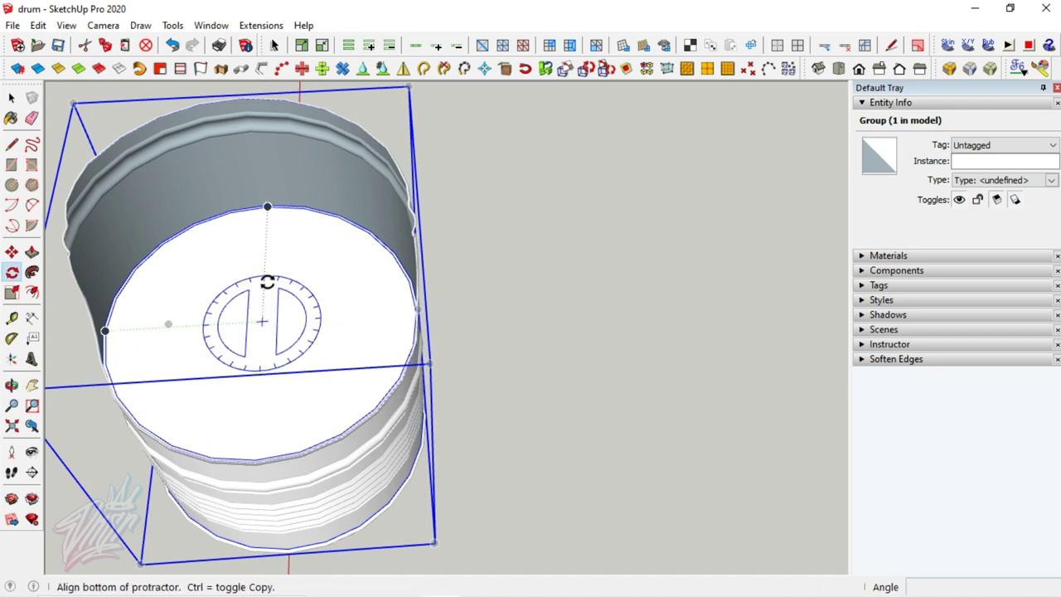
left_click(266, 279)
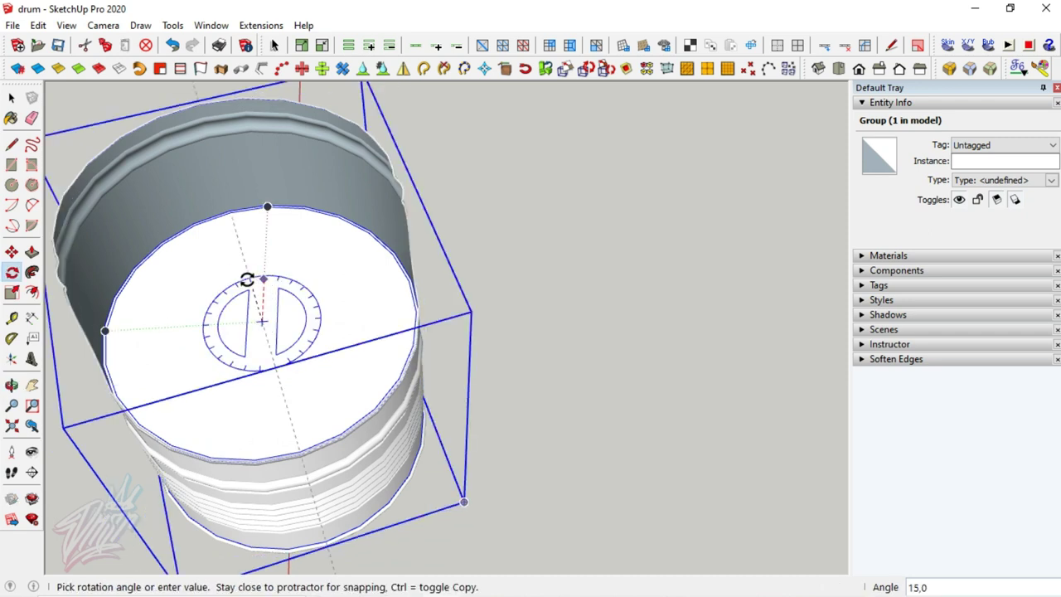
type("45")
key("Return")
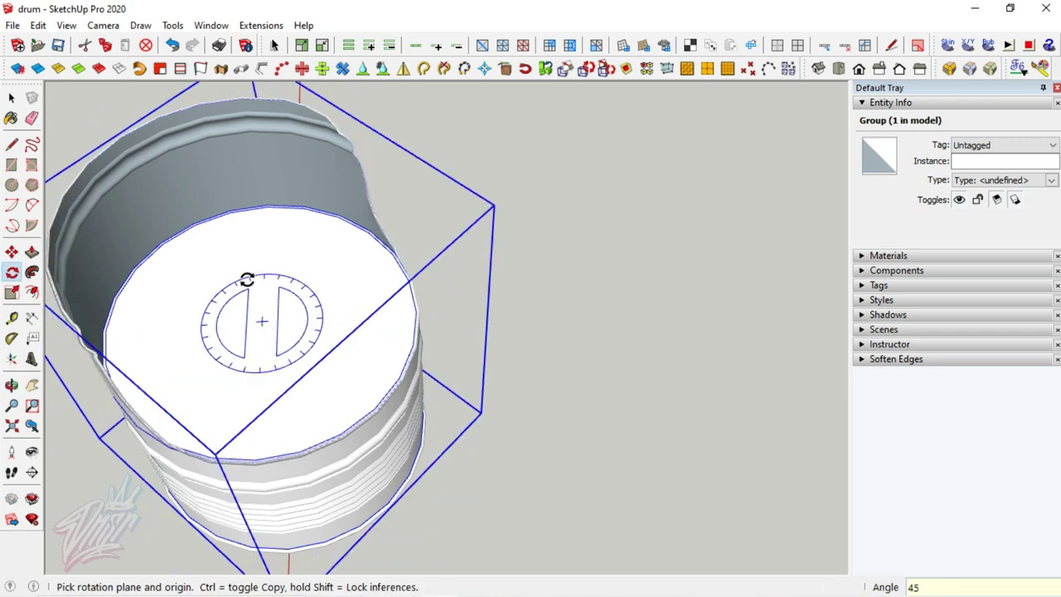
Open the drum group for editing and select its top face
key("space")
middle_click_drag(368, 414, 258, 274)
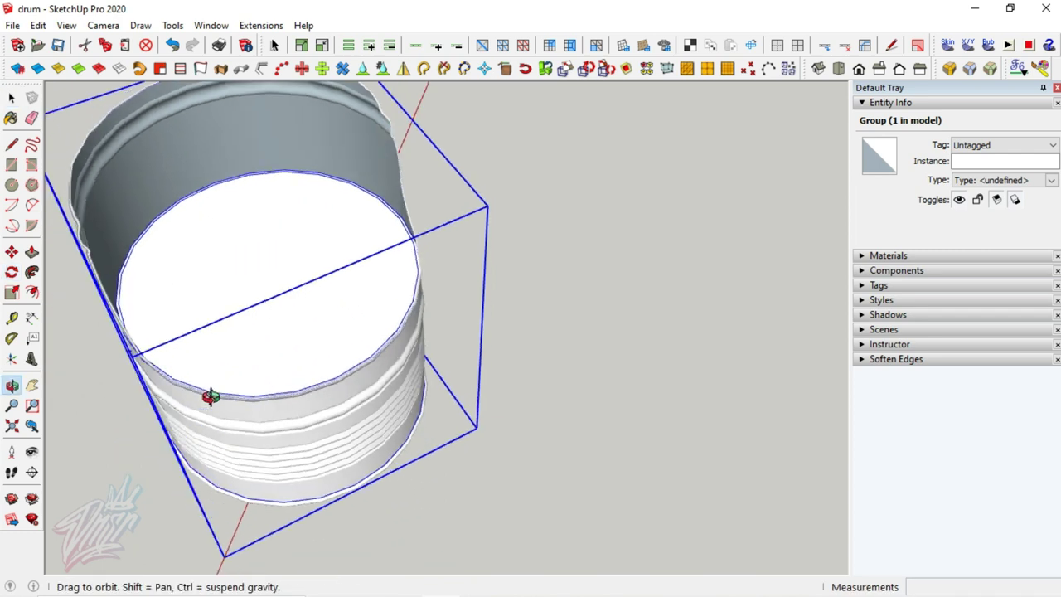
double_click(258, 268)
left_click(258, 268)
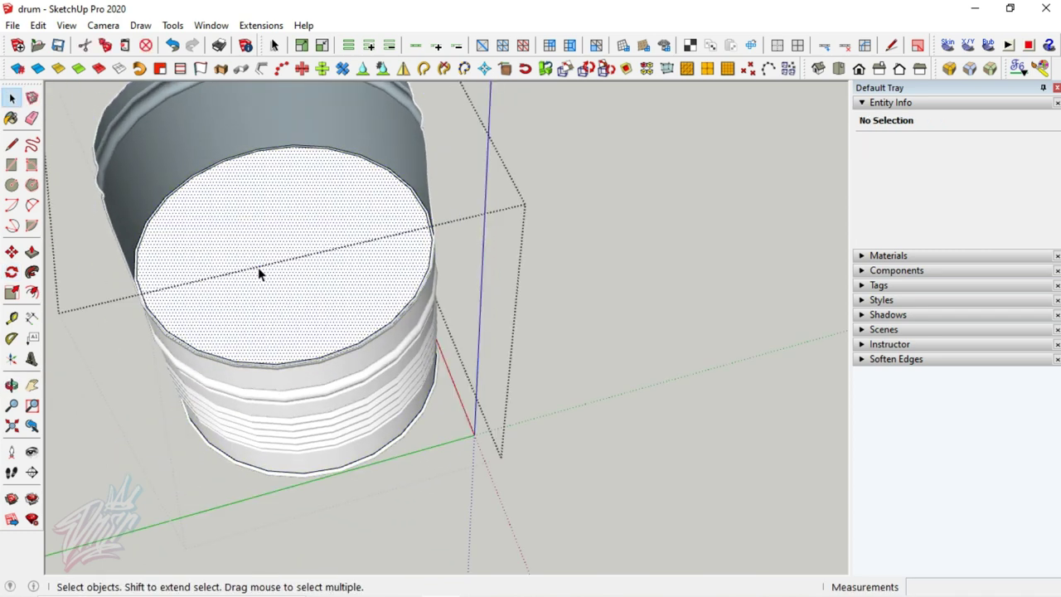
Make the drum's top face and its edges into their own group
scroll(258, 270, "up", 1)
double_click(258, 268)
right_click(257, 268)
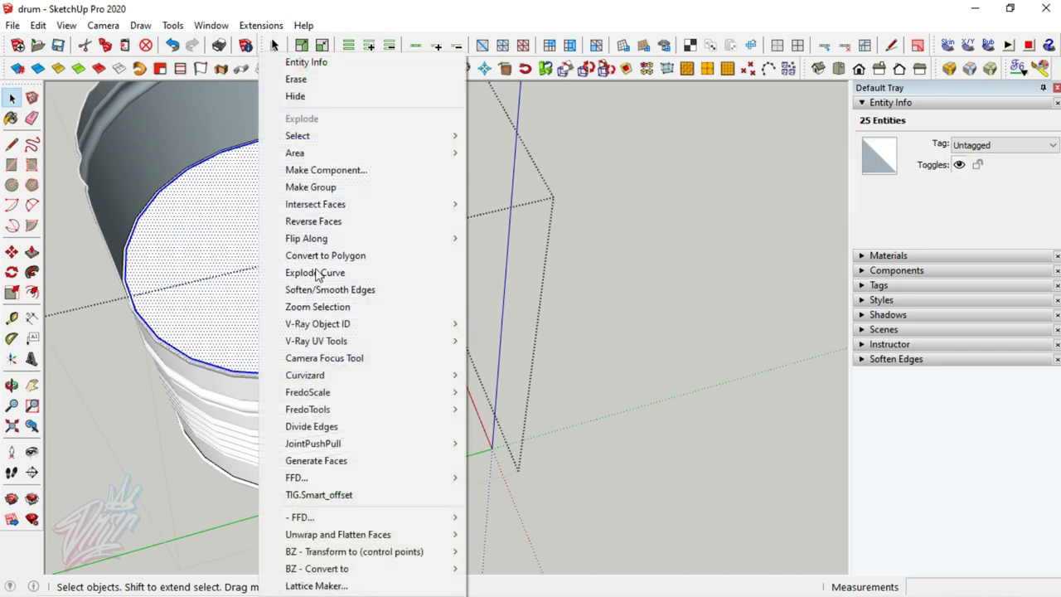
left_click(315, 188)
Inside the new group, push/pull the top face up 5 into a cushion slab
double_click(313, 279)
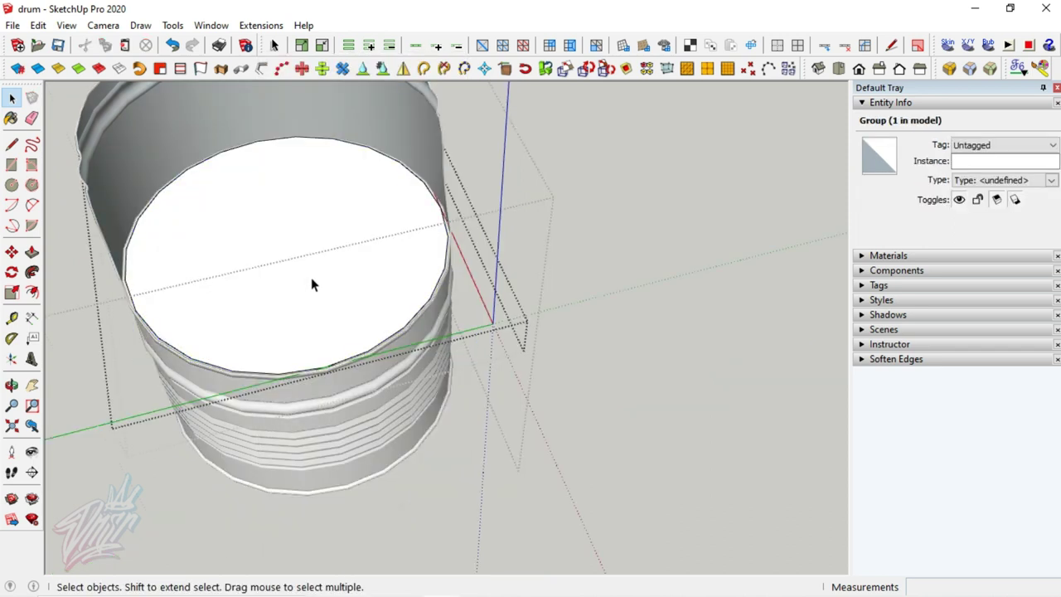
middle_click_drag(332, 296, 318, 249)
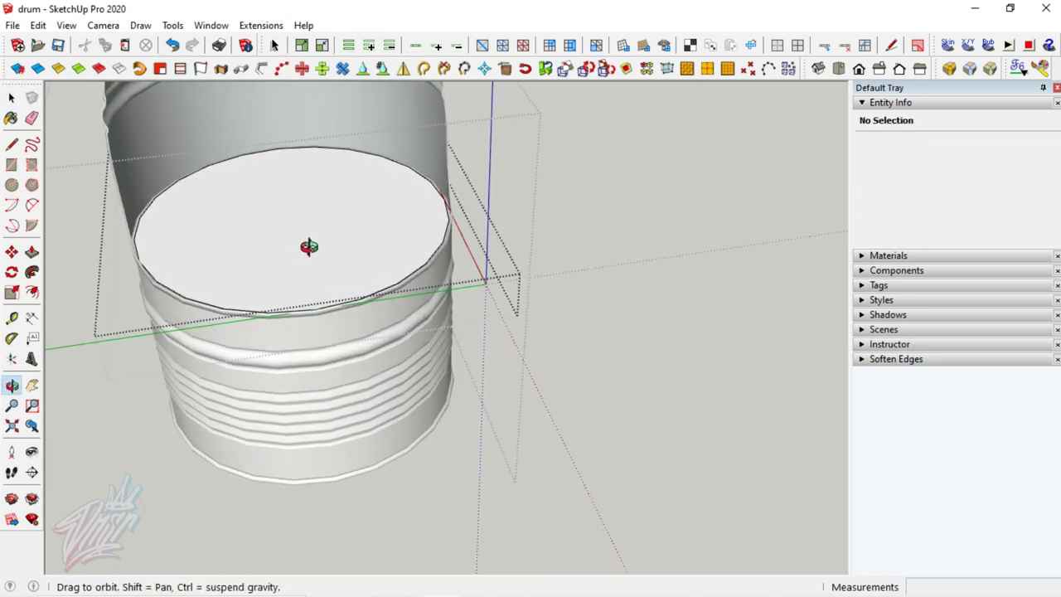
key("p")
left_click_drag(324, 282, 319, 258)
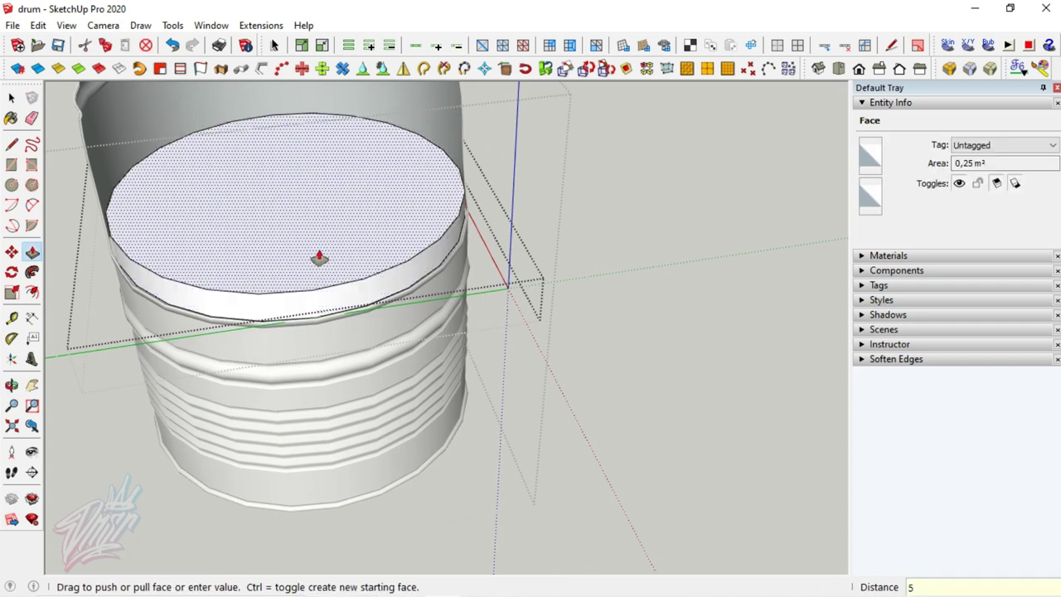
left_click(319, 258)
key("space")
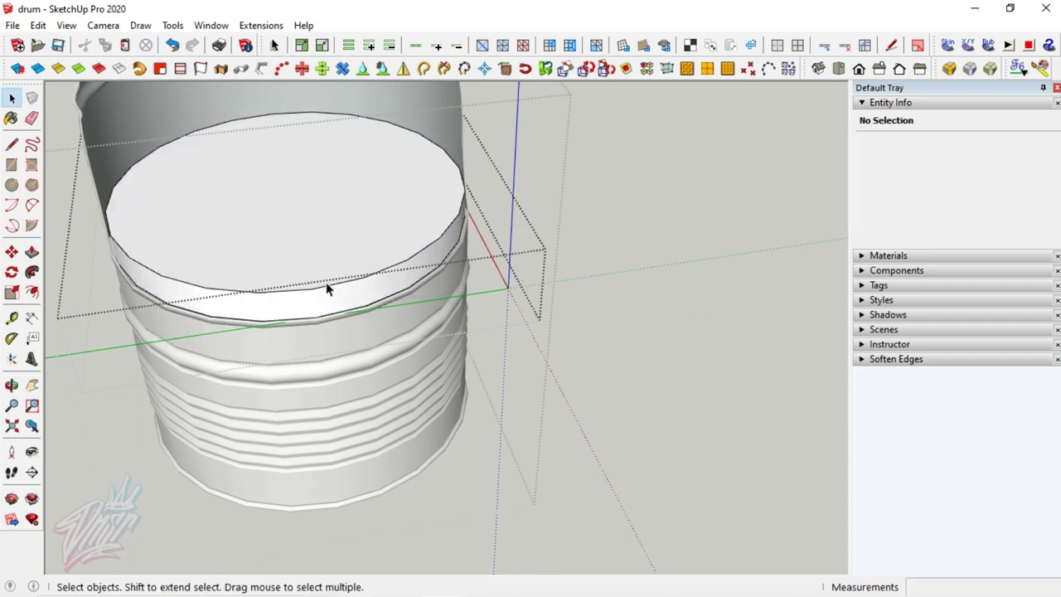
left_click(336, 289)
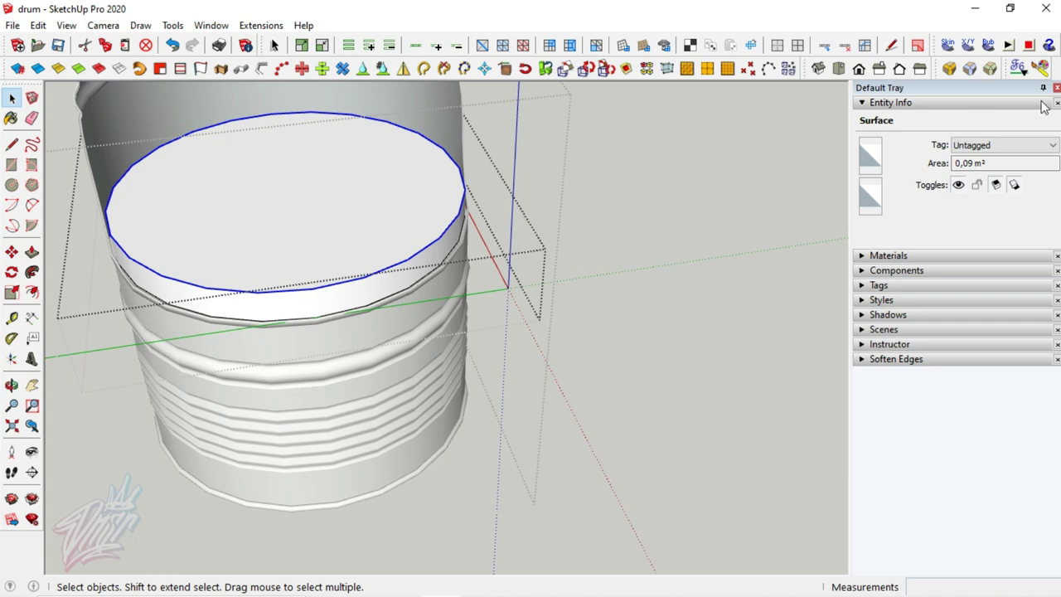
left_click(951, 68)
Round the cushion's top edge, delete its flat top, and fill the rim loop with a 15-division Soap Skin mesh
key("Return")
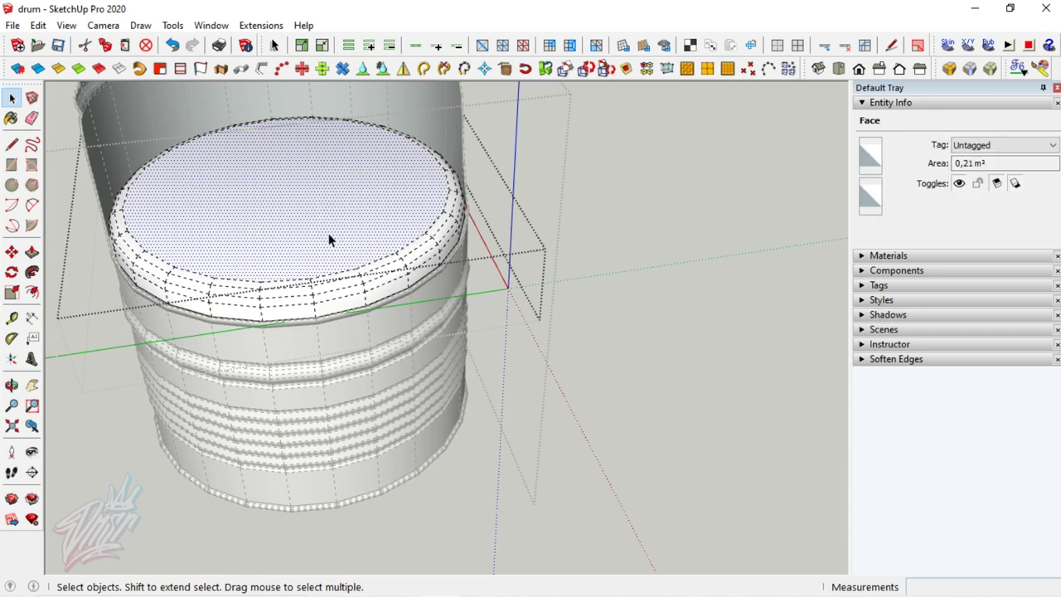
key("Delete")
left_click(415, 46)
left_click(946, 46)
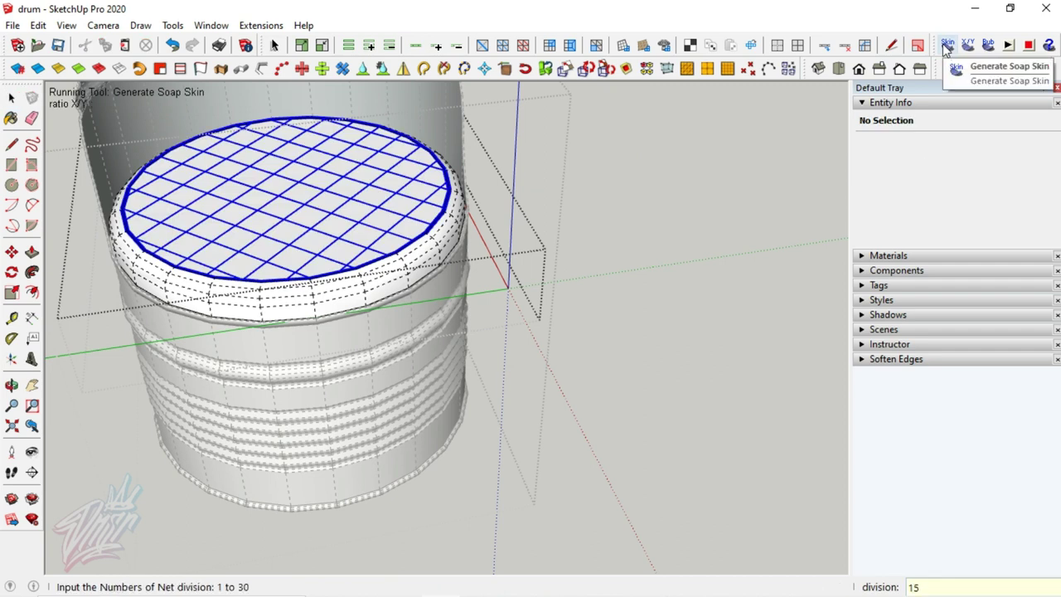
key("Return")
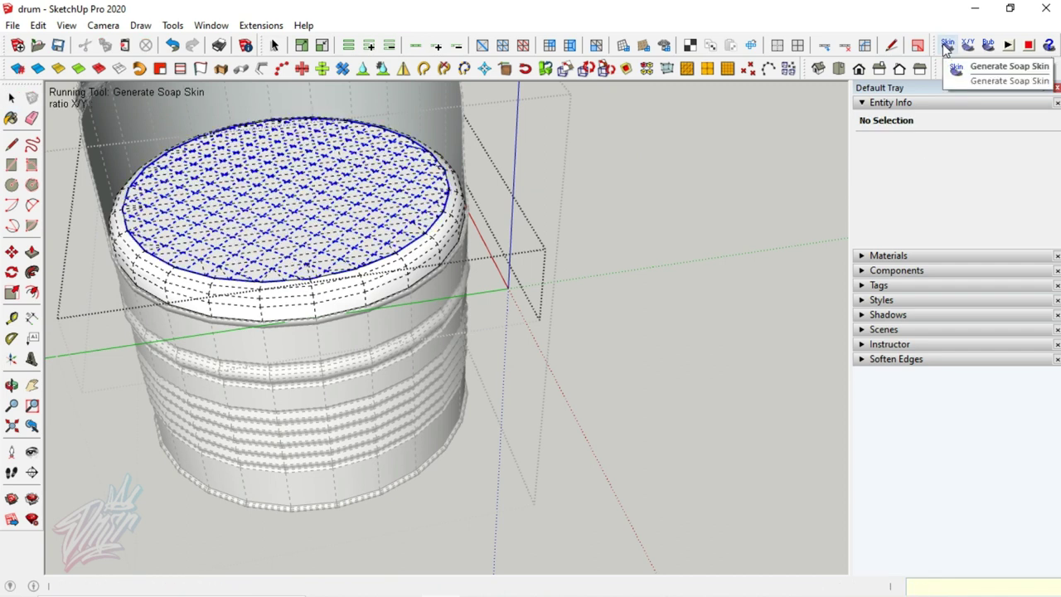
Inflate the mesh with Soap Bubble at pressure 75, then explode it into loose geometry
left_click(314, 232)
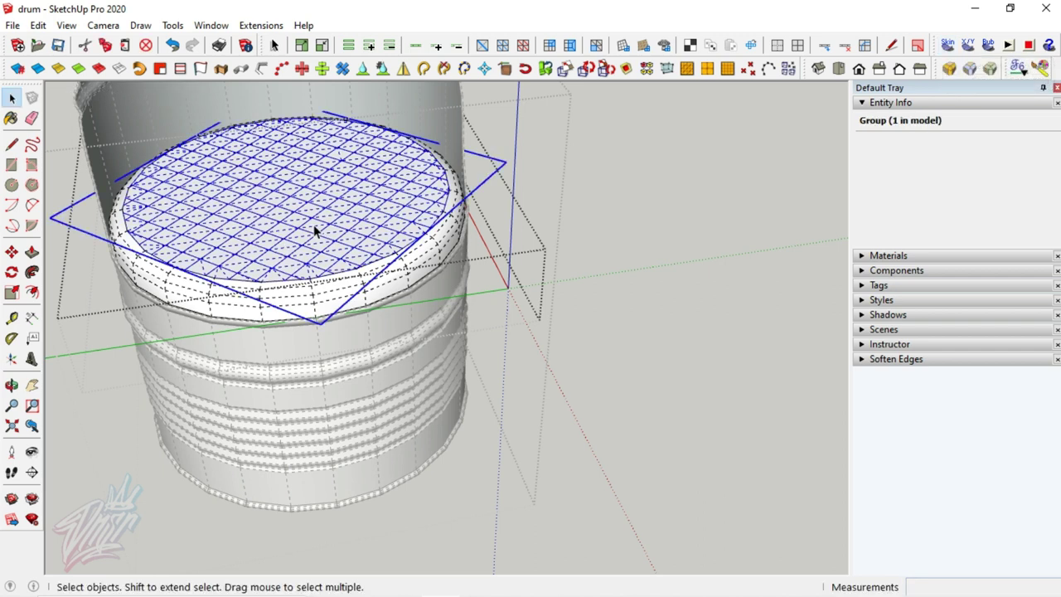
left_click(990, 47)
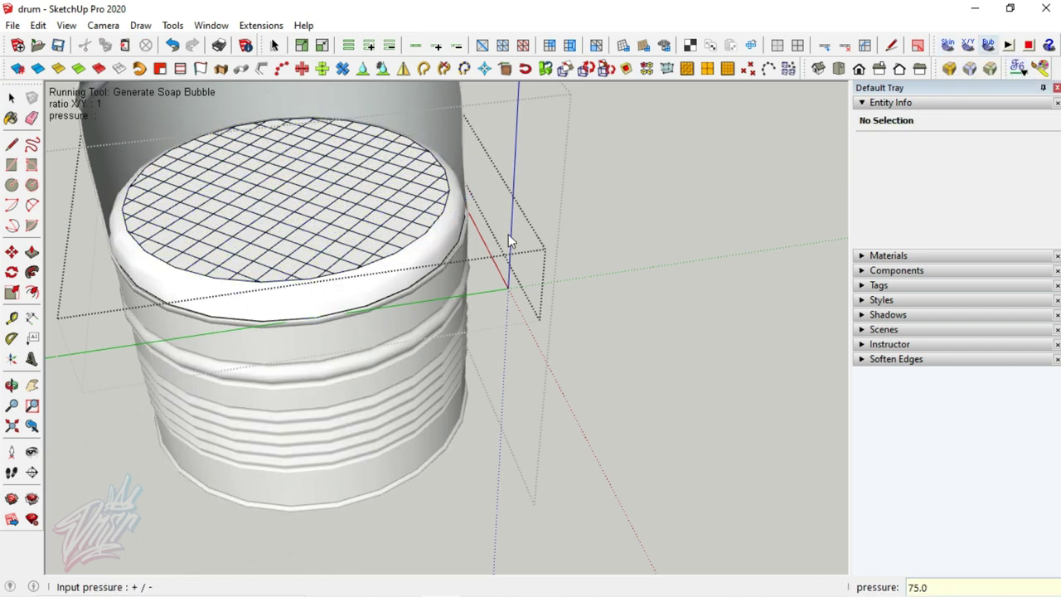
left_click(348, 232)
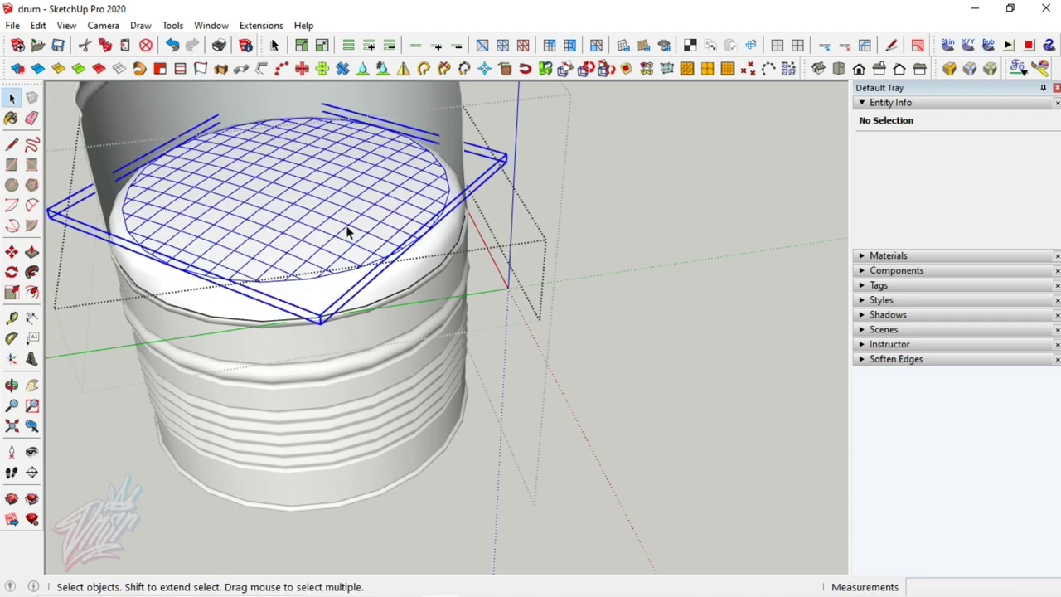
right_click(233, 157)
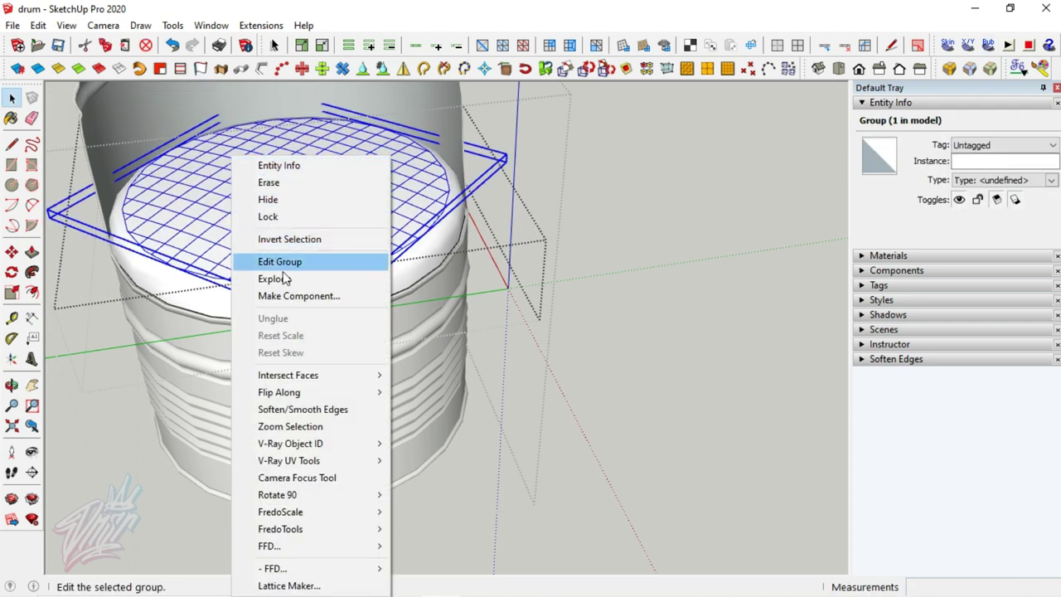
left_click(274, 280)
left_click(277, 224)
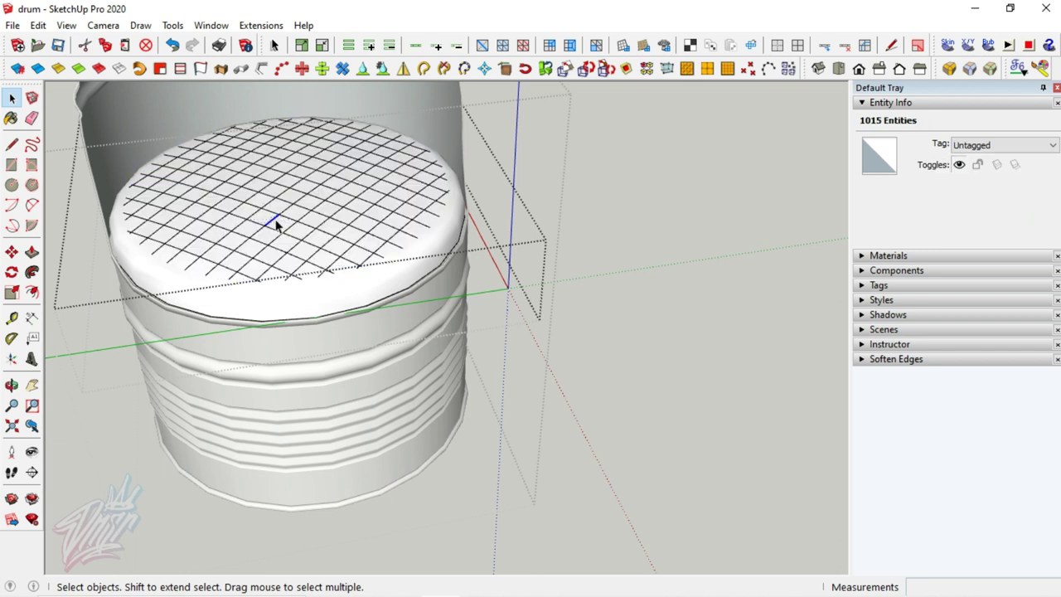
triple_click(276, 224)
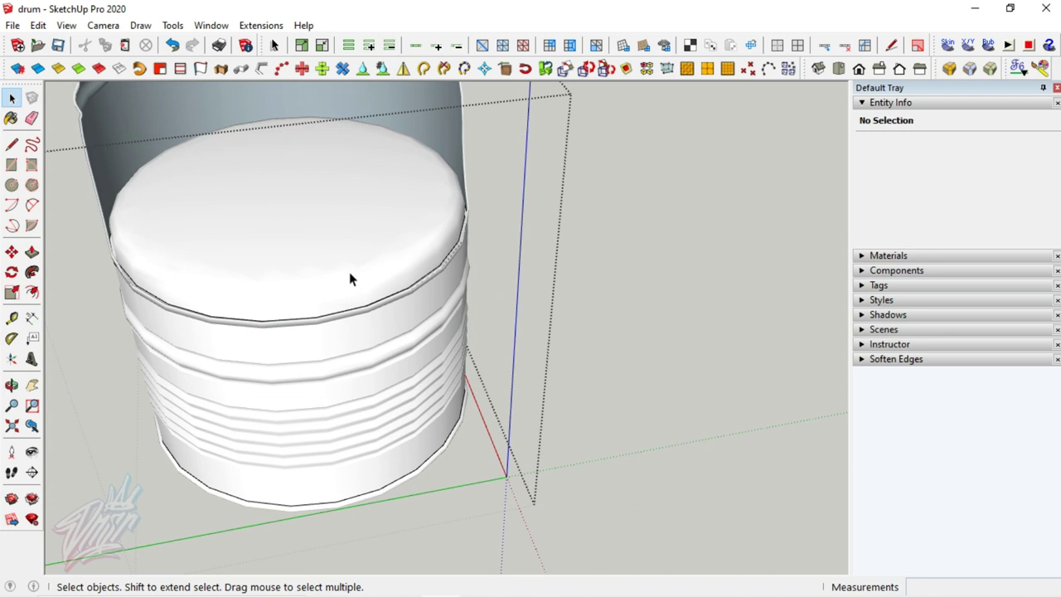
scroll(349, 279, "down", 2)
scroll(349, 279, "down", 2)
Turn the drum group into a component with default settings
scroll(349, 279, "down", 2)
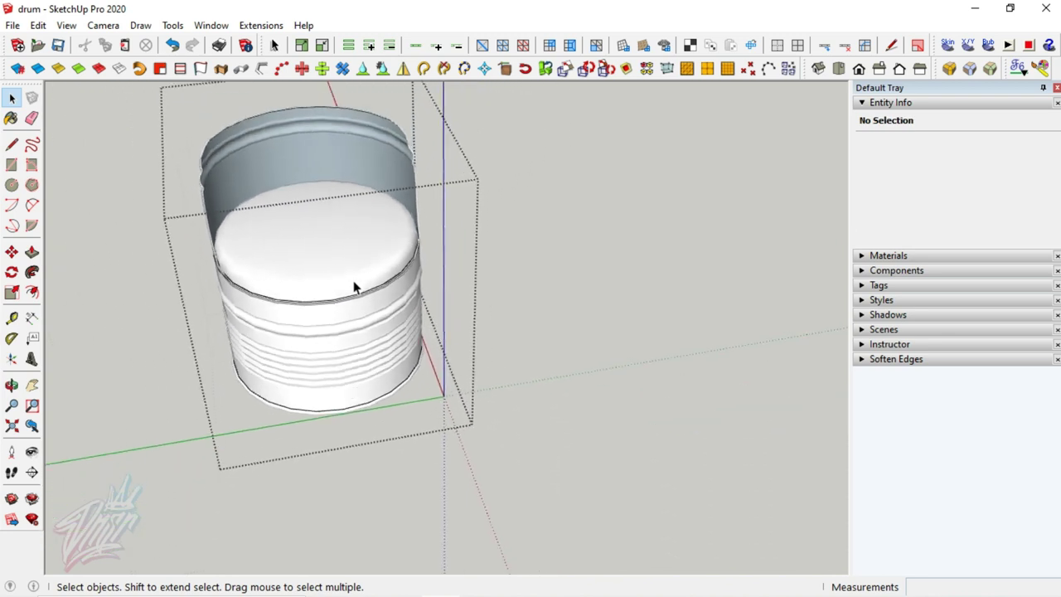
scroll(349, 279, "down", 1)
key("o")
left_click_drag(347, 281, 216, 281)
key("space")
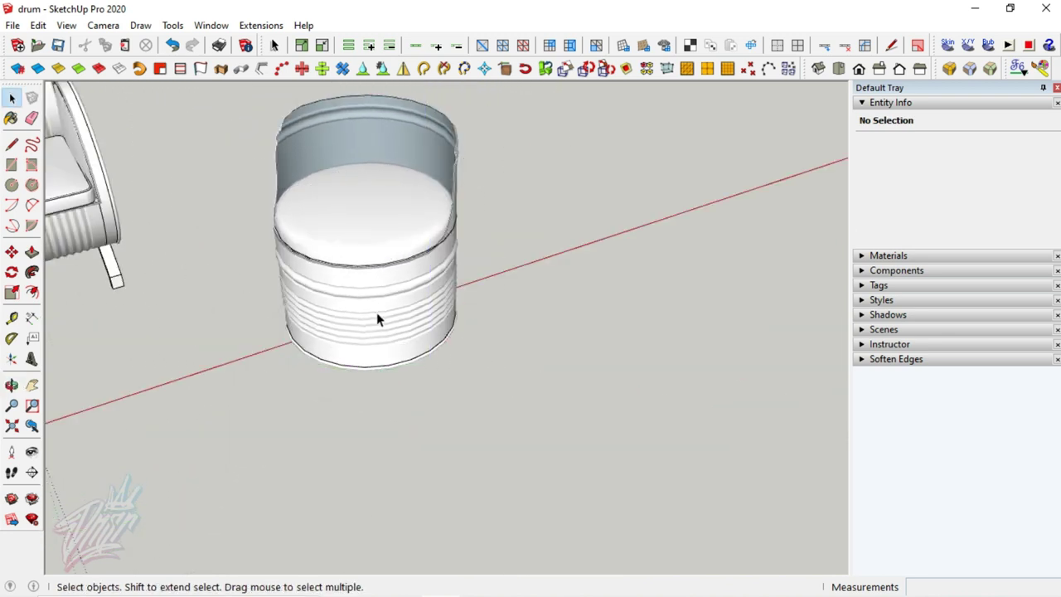
scroll(379, 311, "down", 2)
scroll(381, 305, "down", 2)
scroll(382, 301, "down", 2)
right_click(383, 300)
left_click(424, 280)
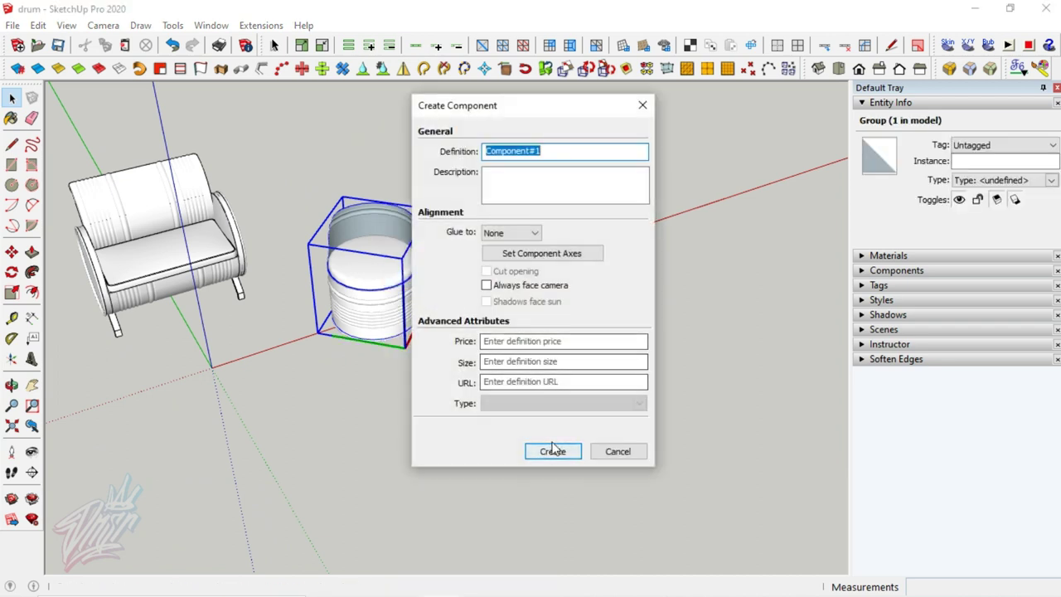
left_click(554, 453)
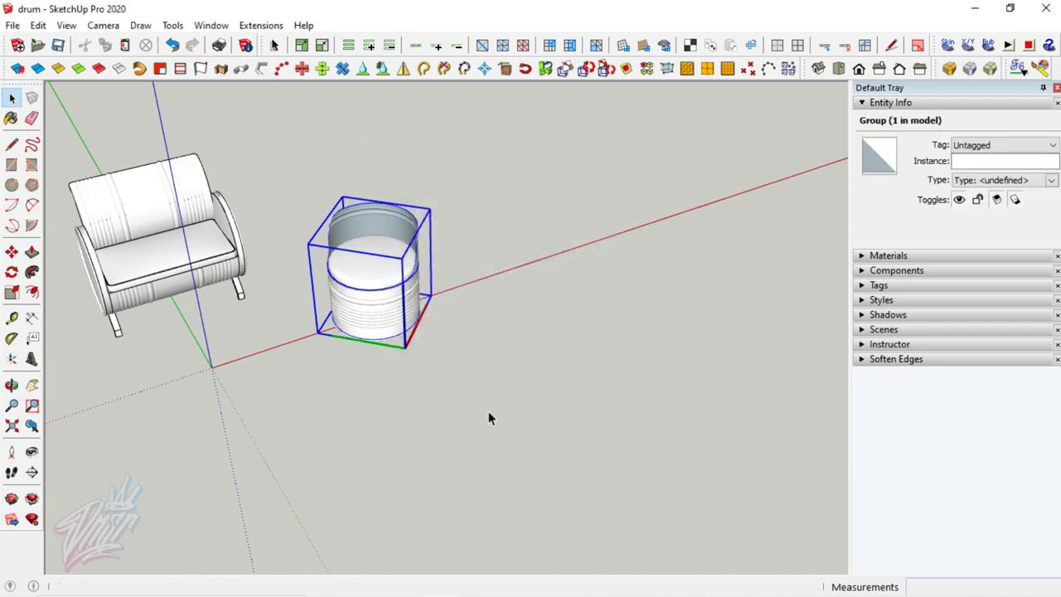
Mirror a copy of the stool across the chair and view the set from the front
scroll(201, 344, "up", 1)
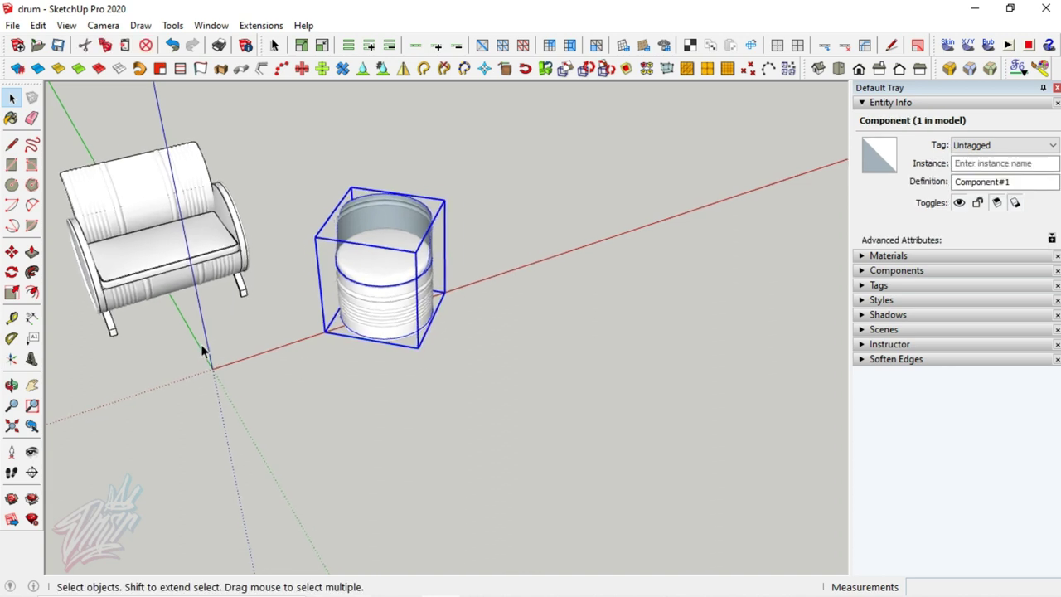
scroll(200, 344, "up", 2)
scroll(201, 344, "up", 2)
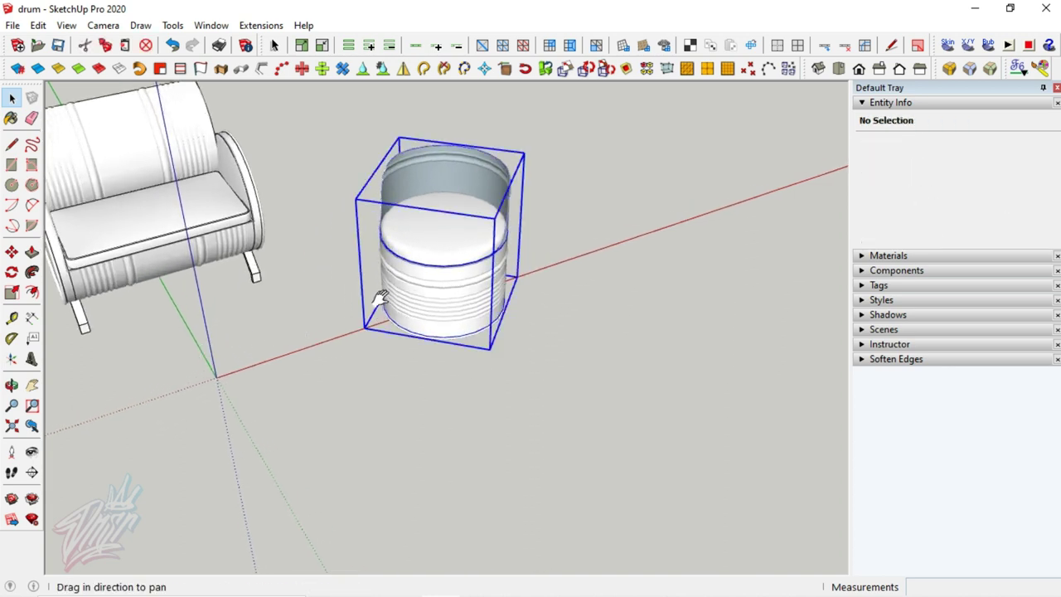
middle_click_drag(369, 308, 486, 301, "shift")
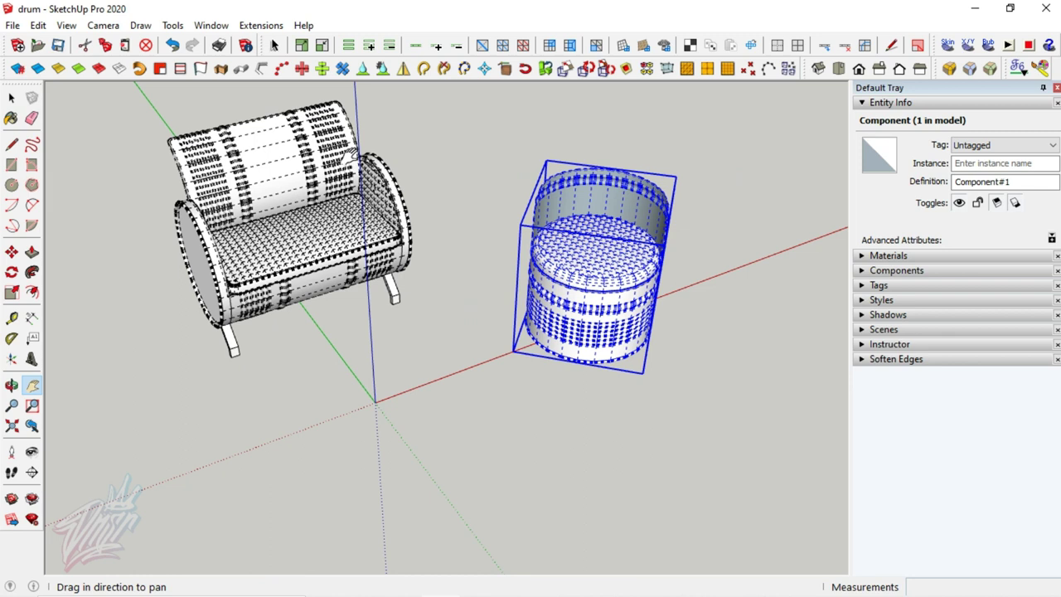
left_click(404, 68)
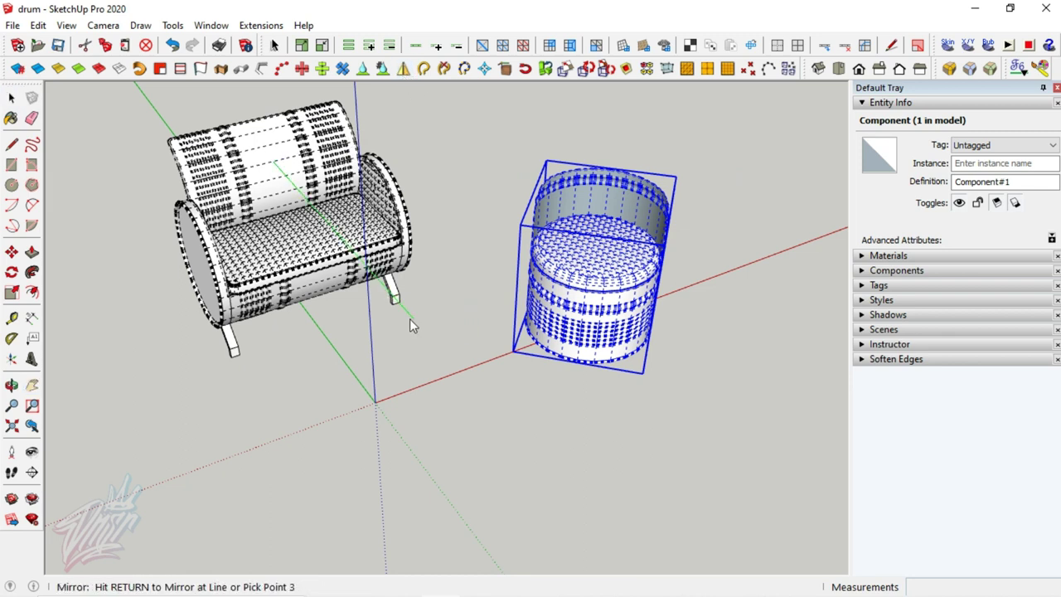
left_click(426, 304)
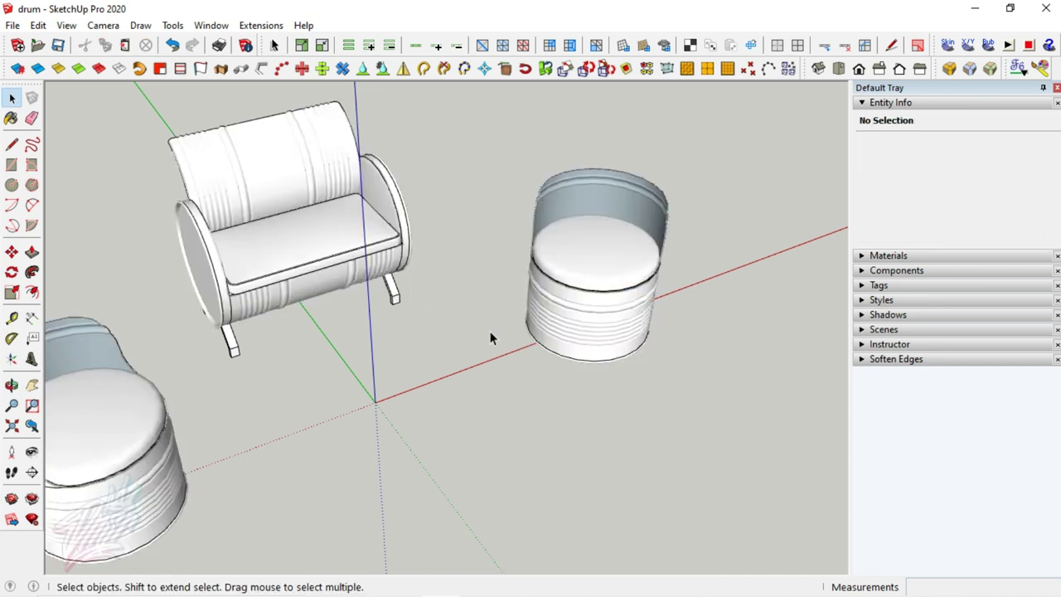
middle_click_drag(586, 350, 316, 246)
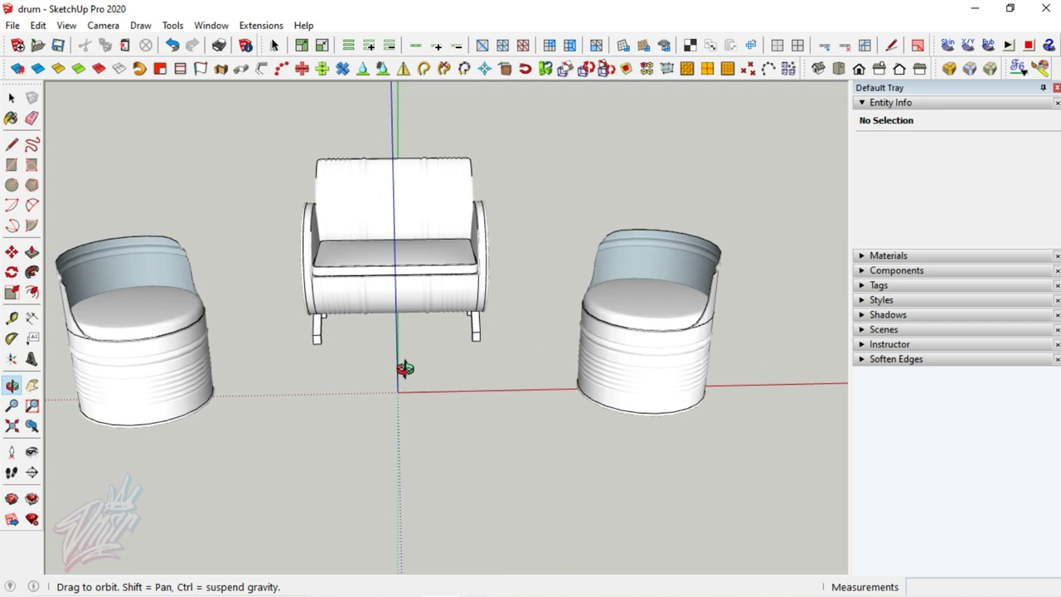
middle_click_drag(315, 247, 408, 421)
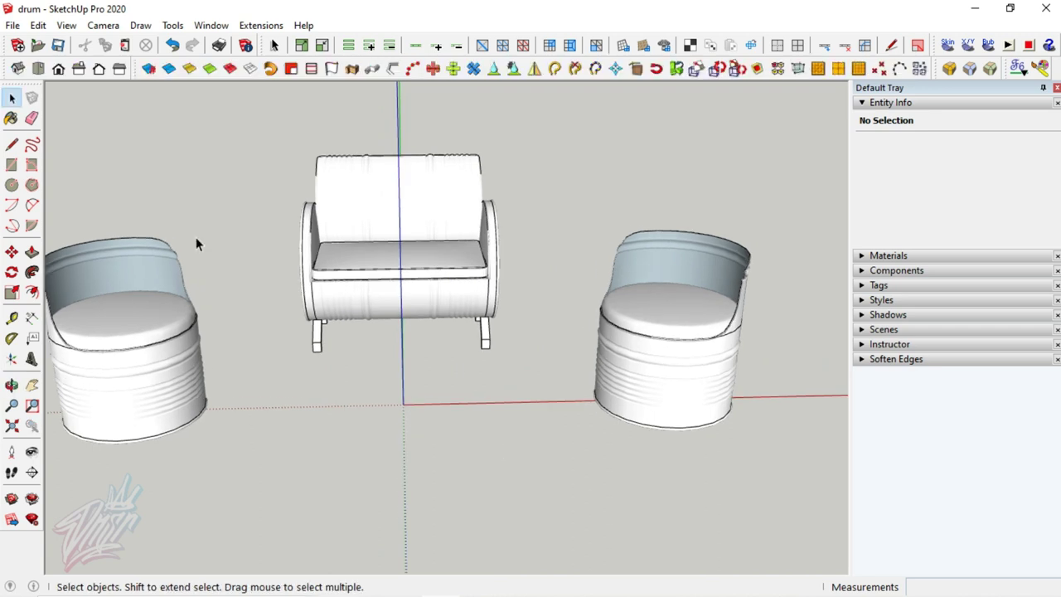
Paste the copied drum in place and rotate it 90 degrees around green onto its side
left_click(38, 25)
left_click(108, 135)
right_click(451, 386)
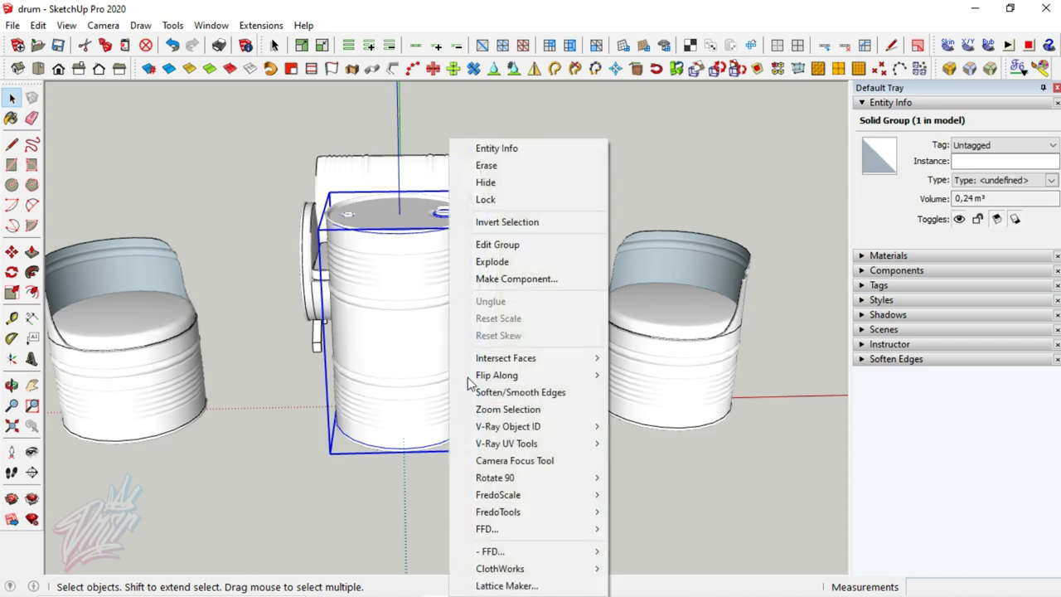
mouse_move(495, 478)
left_click(610, 491)
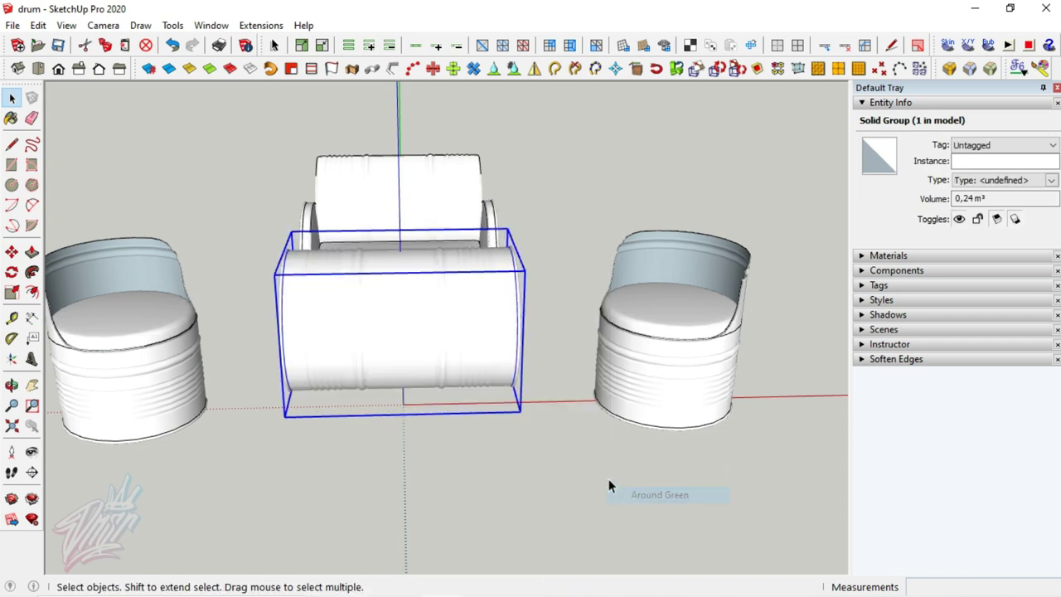
mouse_move(466, 358)
middle_mouse_down()
mouse_move(460, 341)
mouse_move(502, 323)
mouse_move(324, 340)
mouse_move(339, 315)
mouse_move(414, 327)
mouse_move(321, 285)
middle_mouse_up()
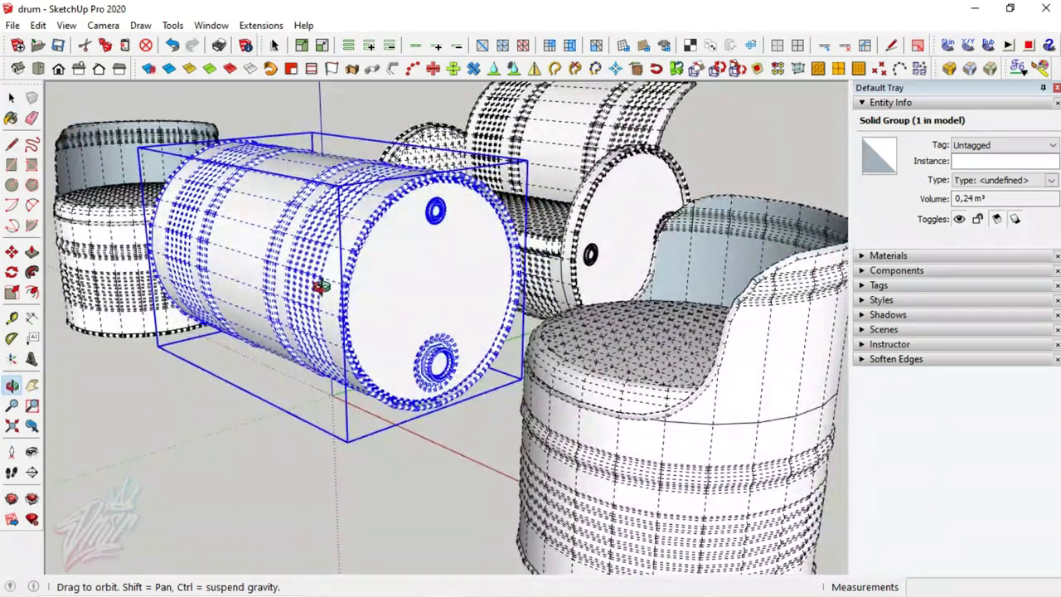
Abandon the red-axis line and orbit around the lying drum
left_click(234, 279)
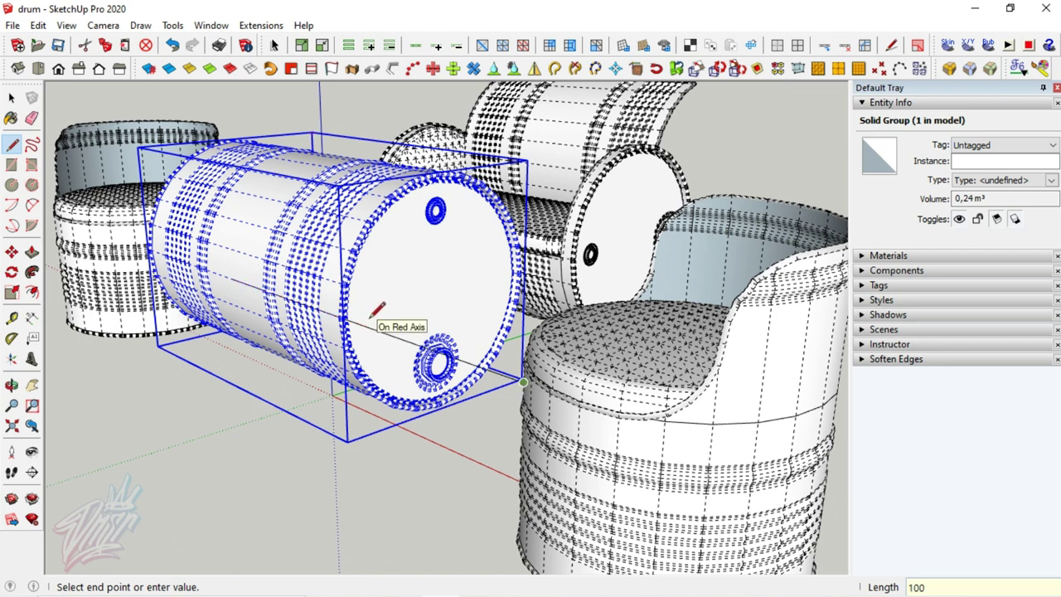
key("Escape")
key("o")
mouse_move(360, 268)
left_mouse_down()
mouse_move(379, 315)
mouse_move(429, 337)
left_mouse_up()
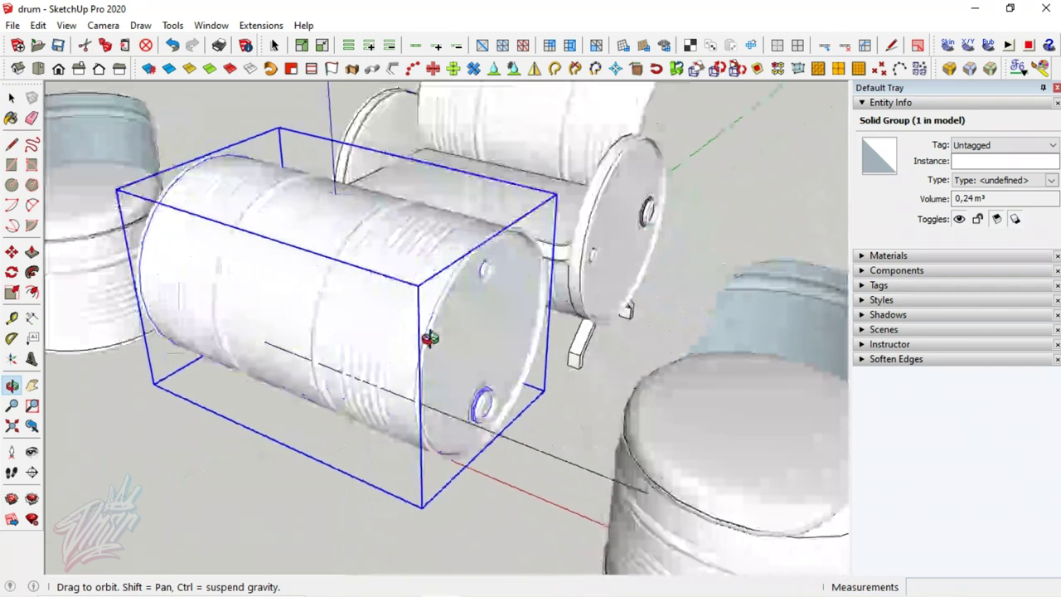
Extrude the 100 cm edge beneath the drum into a flat sheet, then pick it up to move
key("space")
left_click(565, 460)
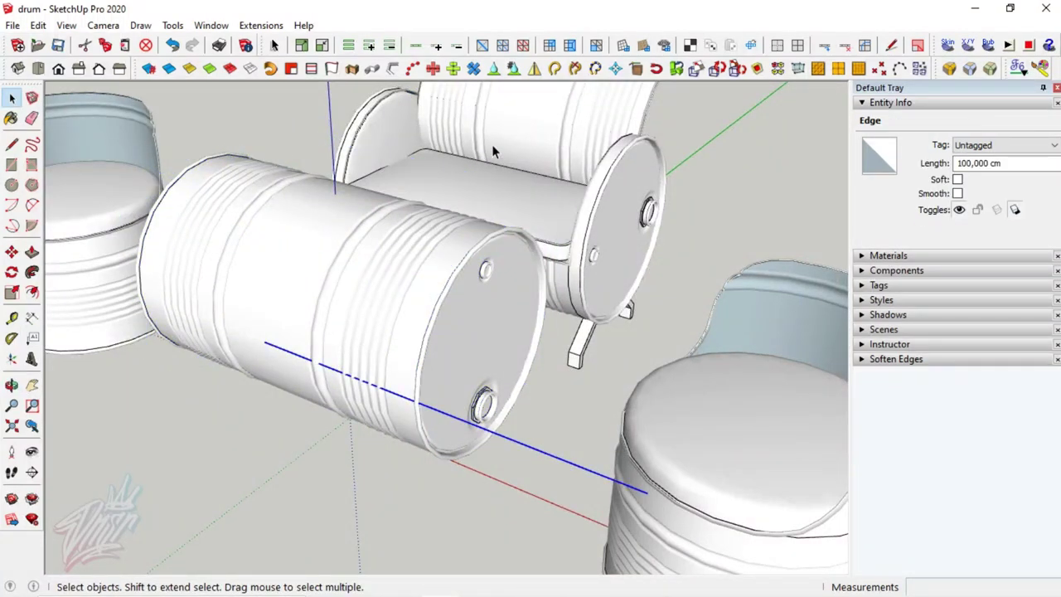
left_click(332, 68)
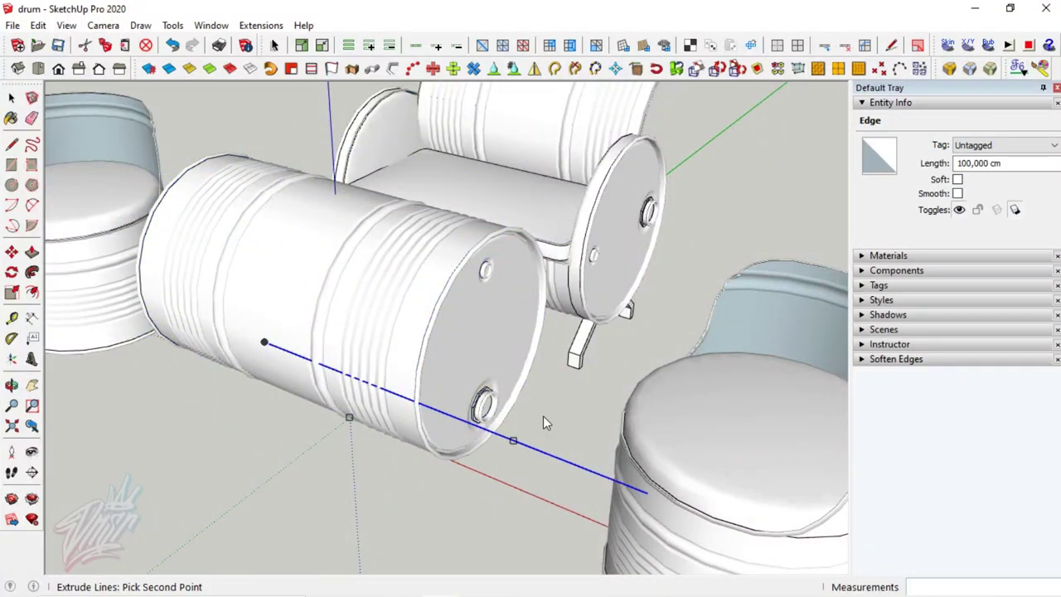
left_click(673, 284)
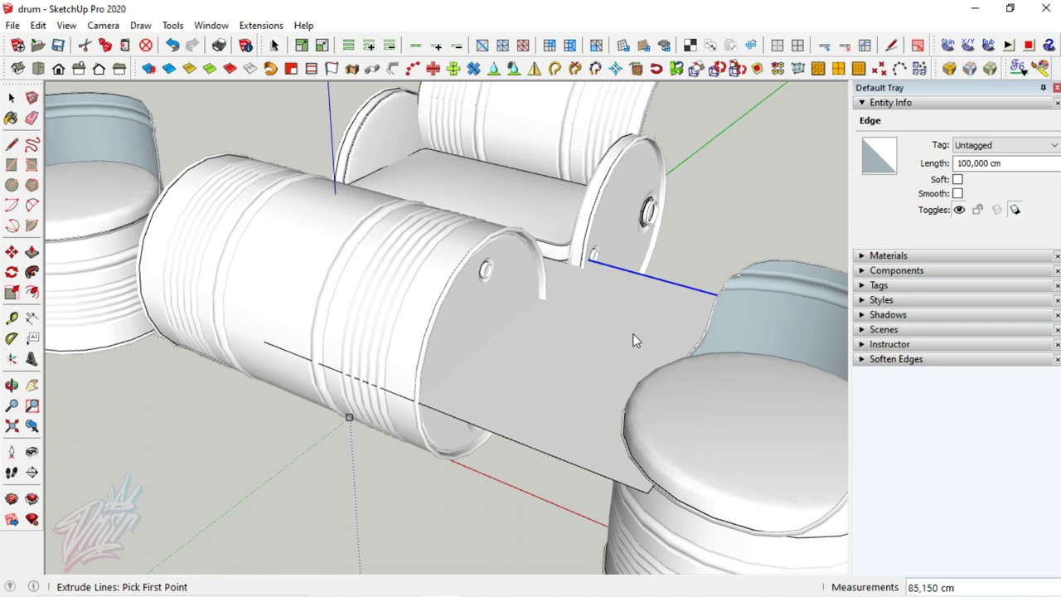
key("space")
key("m")
left_click(621, 339)
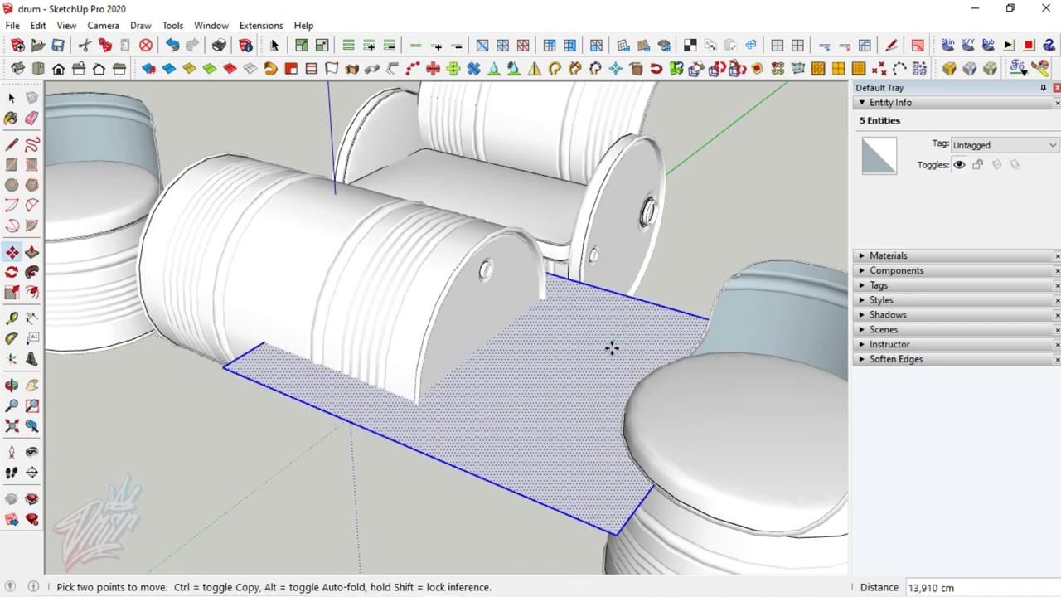
Move the cutting face 50 along the red axis and make it a group
type("5")
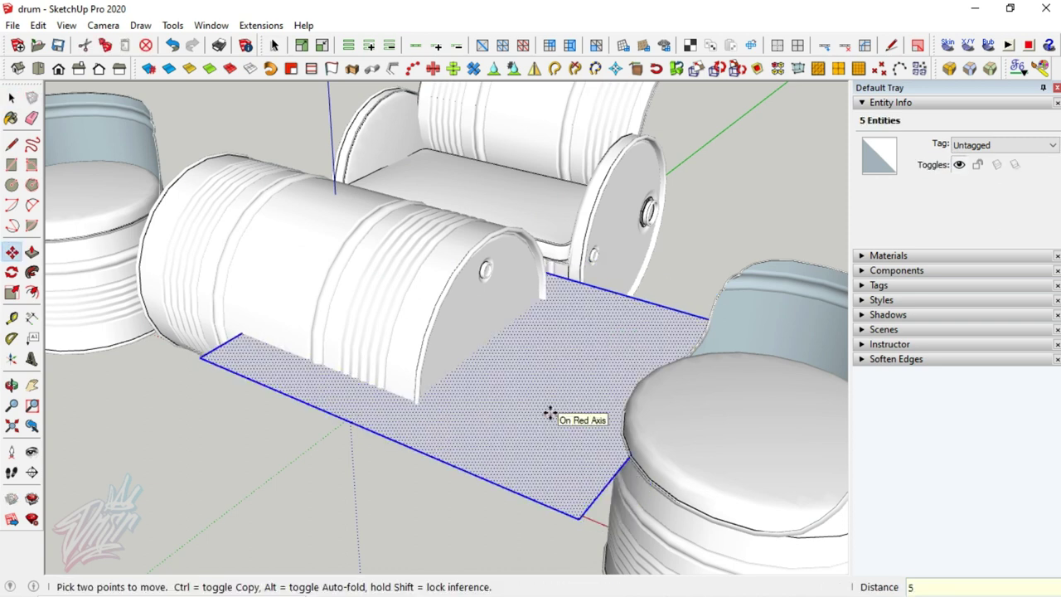
type("0")
key("Return")
key("space")
right_click(411, 425)
left_click(475, 265)
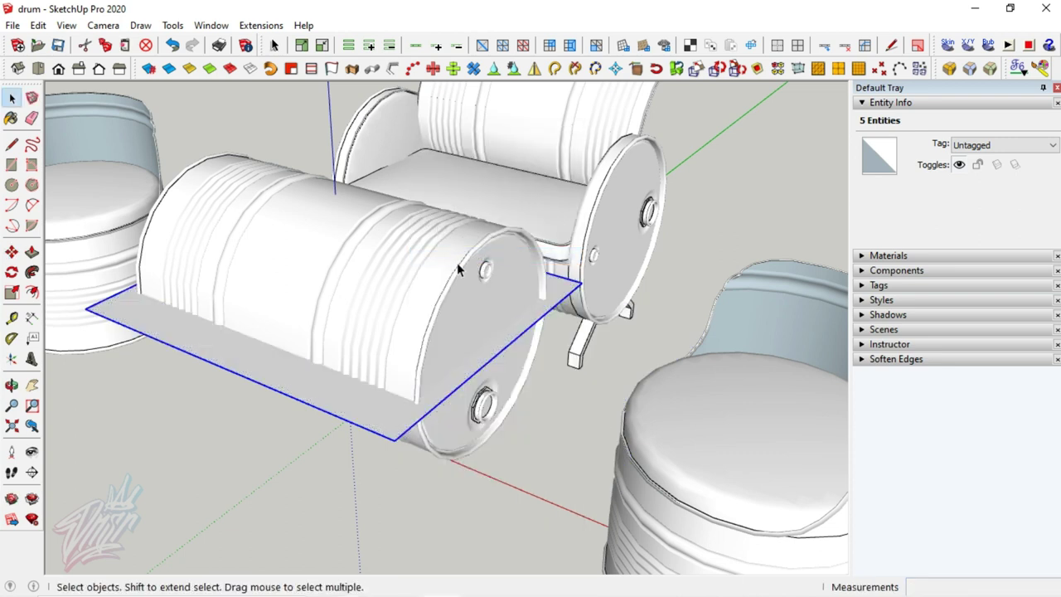
Intersect the drum's geometry with the model from a front view
middle_click_drag(373, 277, 528, 204)
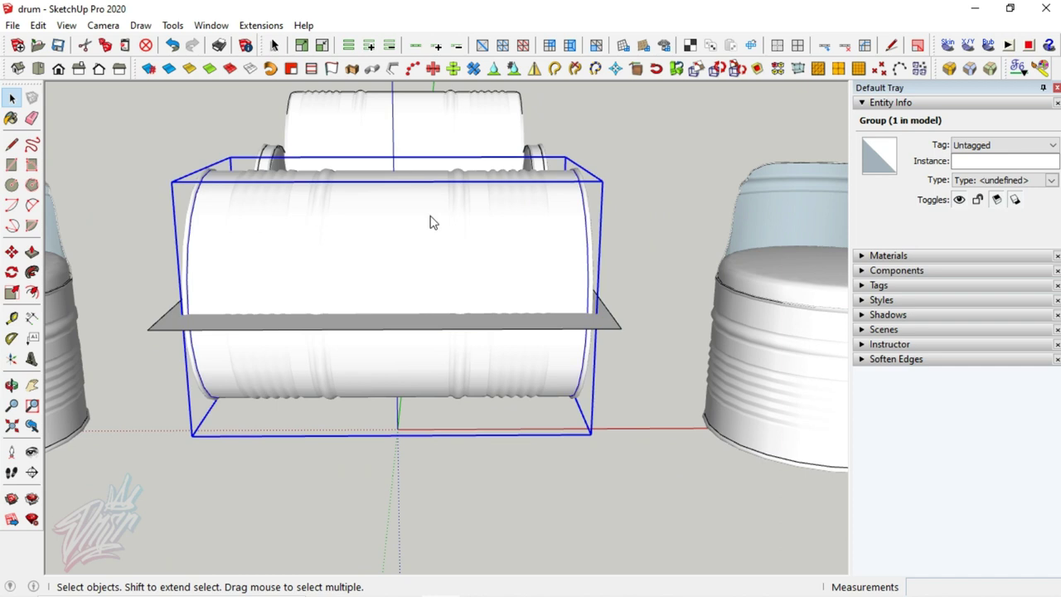
middle_click_drag(429, 223, 393, 222)
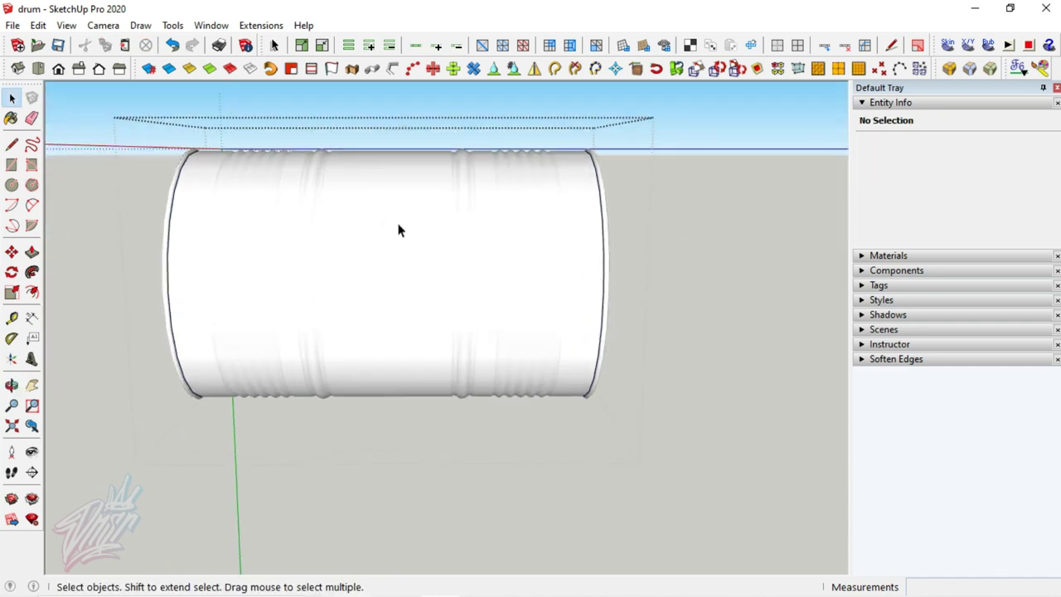
triple_click(398, 230)
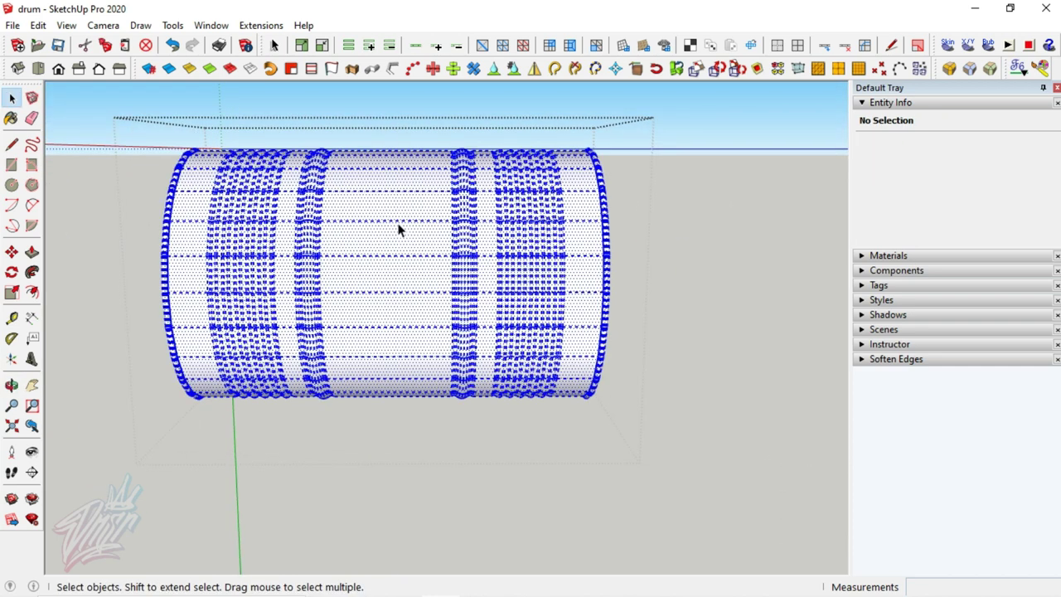
right_click(398, 229)
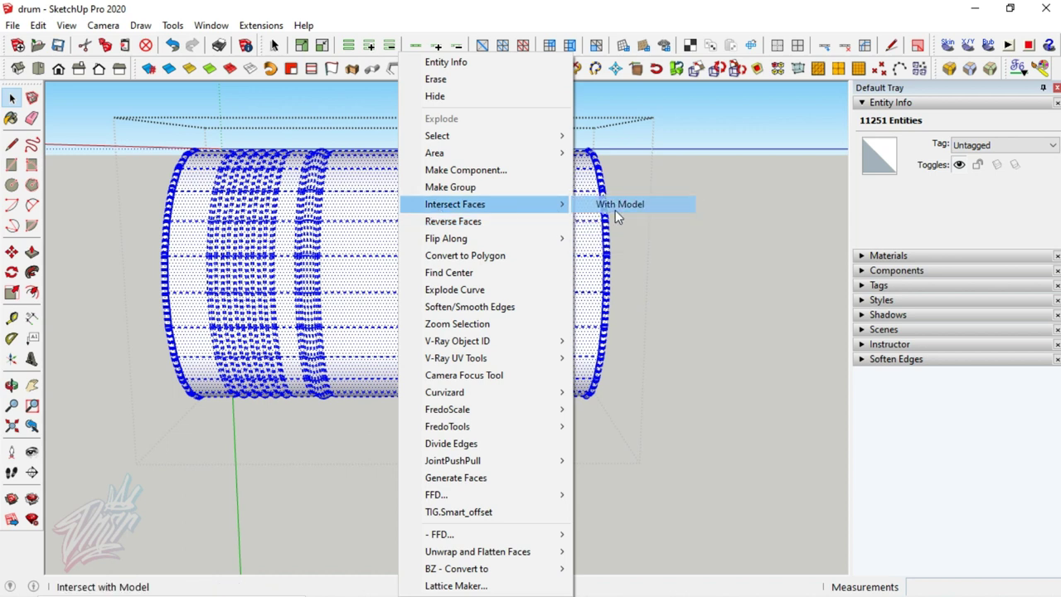
left_click(615, 210)
left_click(632, 234)
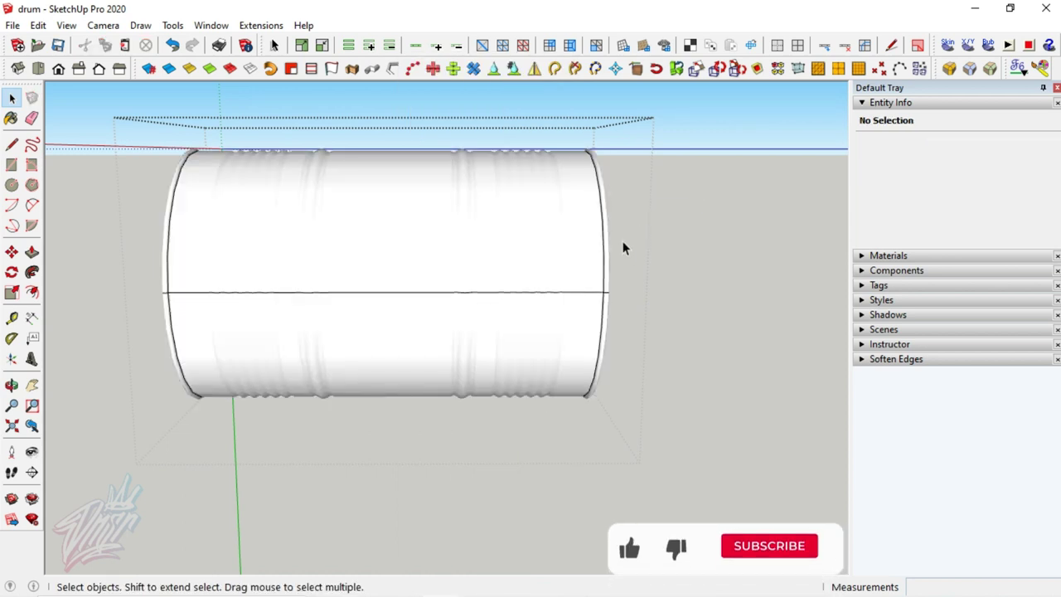
Delete the drum's upper half, leaving an open half-barrel trough
middle_click_drag(624, 247, 484, 257)
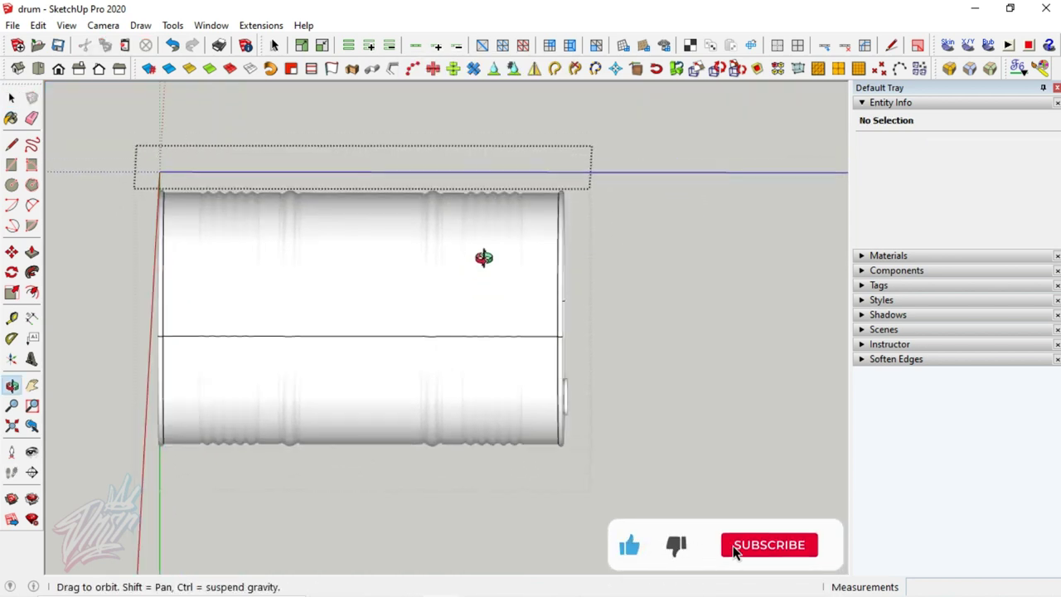
left_click_drag(484, 257, 464, 277)
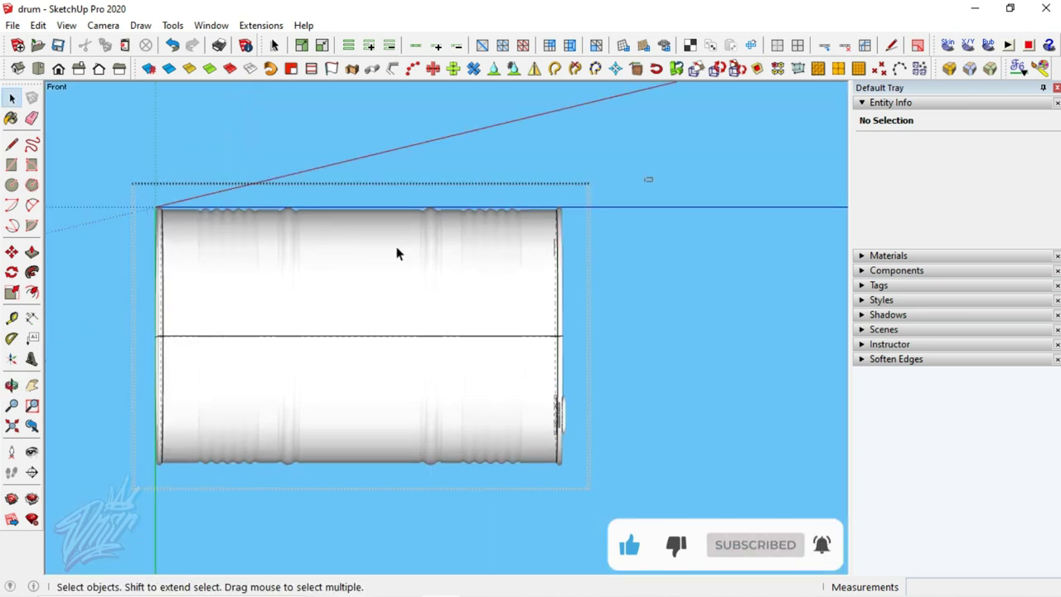
left_click_drag(123, 324, 125, 332)
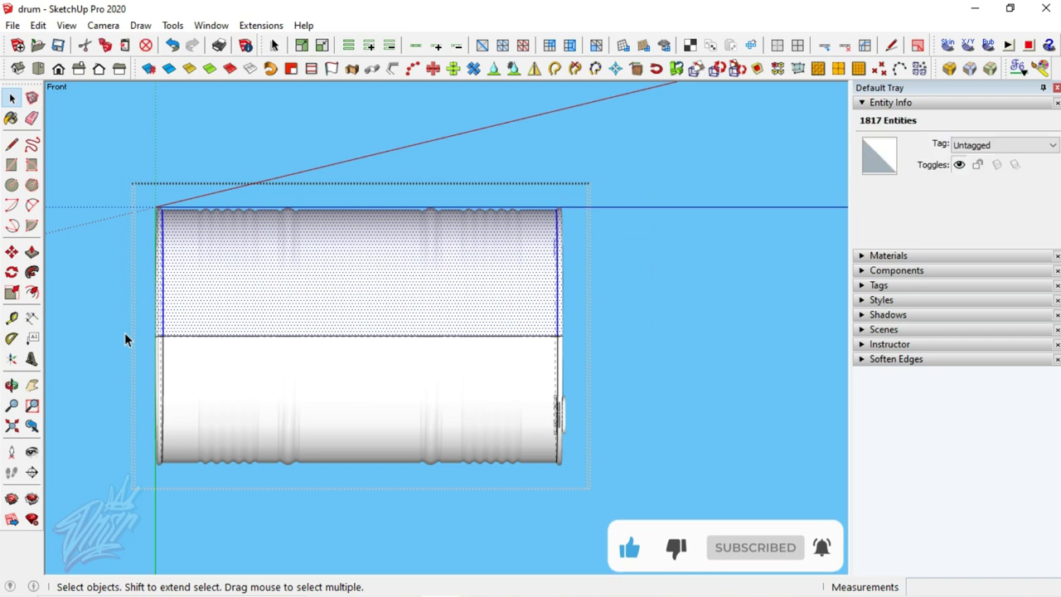
key("Delete")
mouse_move(265, 396)
middle_mouse_down()
mouse_move(307, 396)
mouse_move(289, 389)
mouse_move(360, 505)
mouse_move(108, 378)
mouse_move(240, 387)
mouse_move(109, 438)
mouse_move(275, 398)
mouse_move(301, 417)
mouse_move(192, 446)
middle_mouse_up()
scroll(108, 377, "up", 2)
scroll(119, 397, "up", 2)
scroll(105, 398, "up", 2)
scroll(113, 374, "up", 2)
scroll(109, 453, "up", 2)
scroll(109, 446, "up", 2)
scroll(191, 445, "up", 3)
Extrude the curved rim at the cut corner upward by 1 with Extrude Lines
mouse_move(384, 387)
middle_mouse_down()
mouse_move(315, 407)
mouse_move(161, 279)
middle_mouse_up()
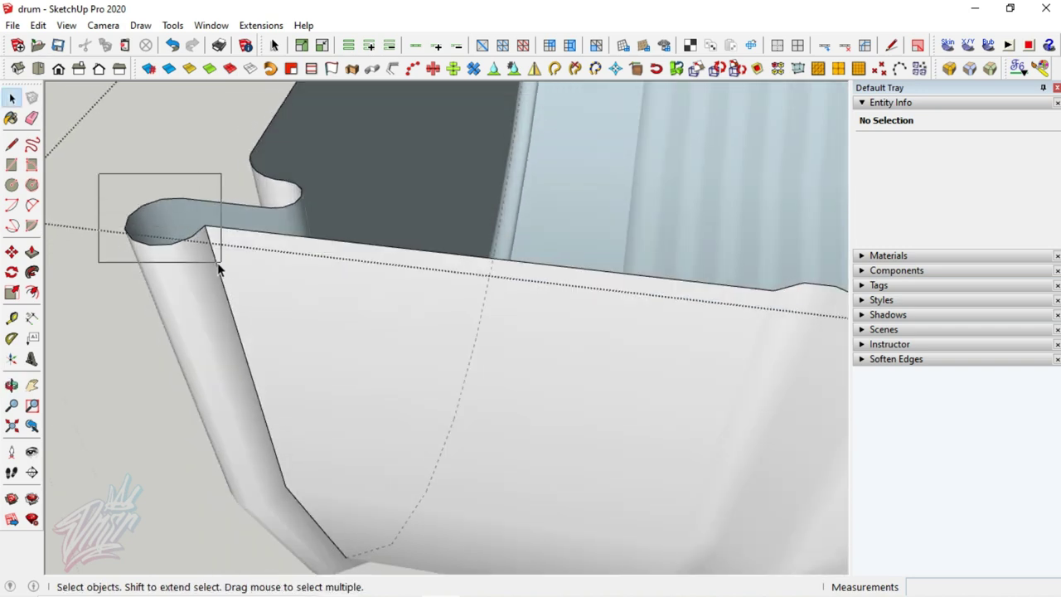
left_click_drag(219, 267, 217, 266)
left_click(556, 77)
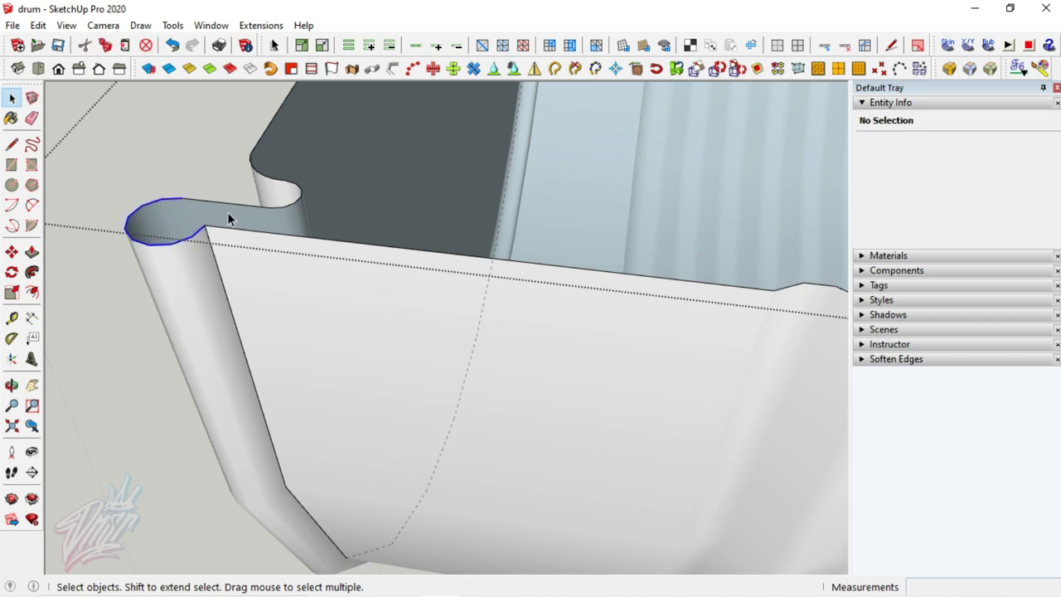
left_click(352, 68)
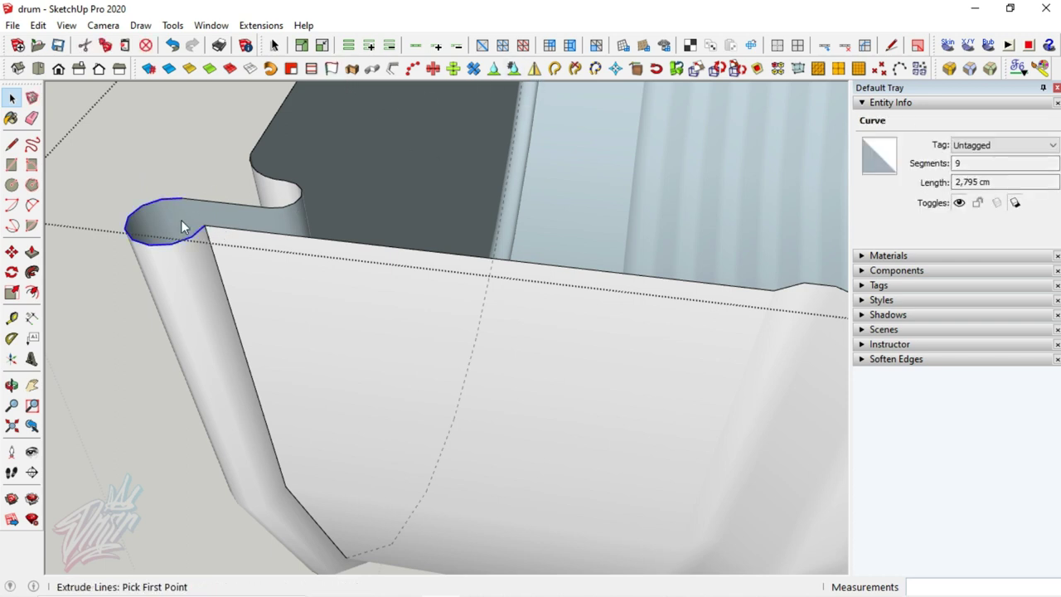
type("1")
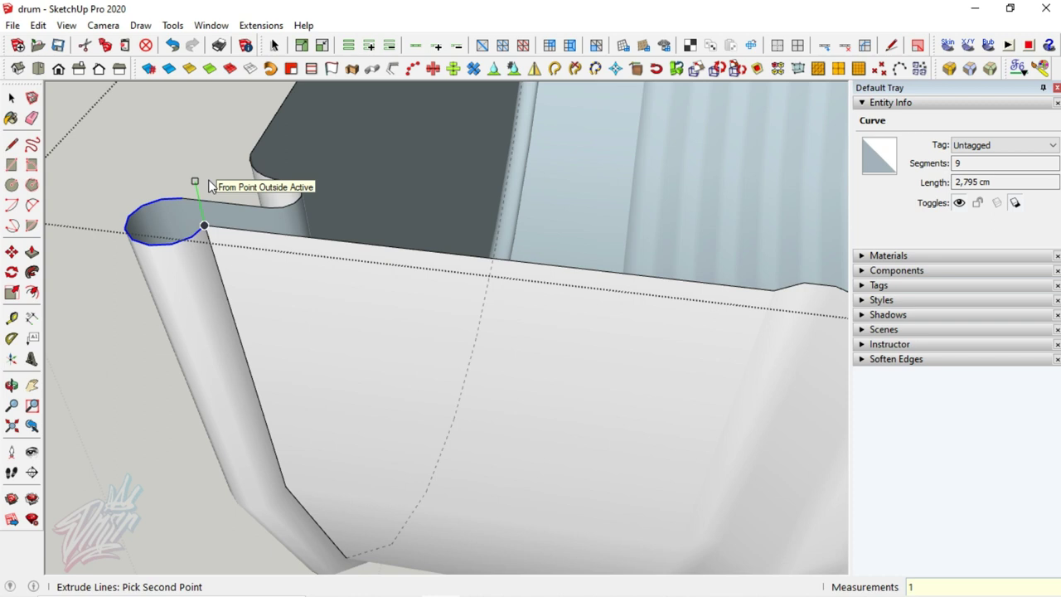
key("Return")
key("space")
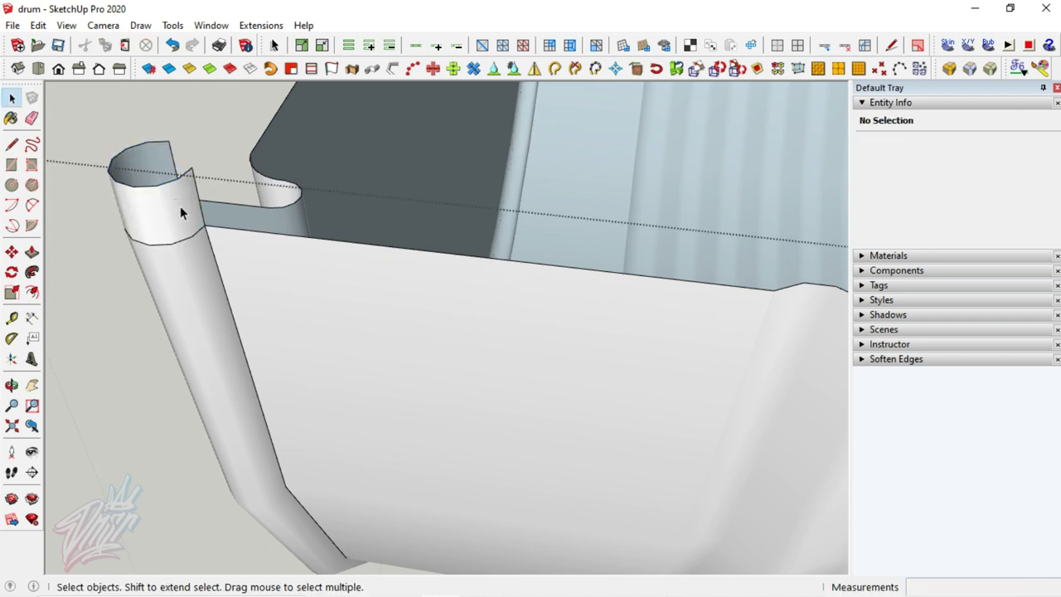
Make the extruded rim surface its own group
double_click(180, 206)
right_click(180, 206)
left_click(232, 204)
scroll(301, 428, "down", 2)
scroll(301, 428, "down", 2)
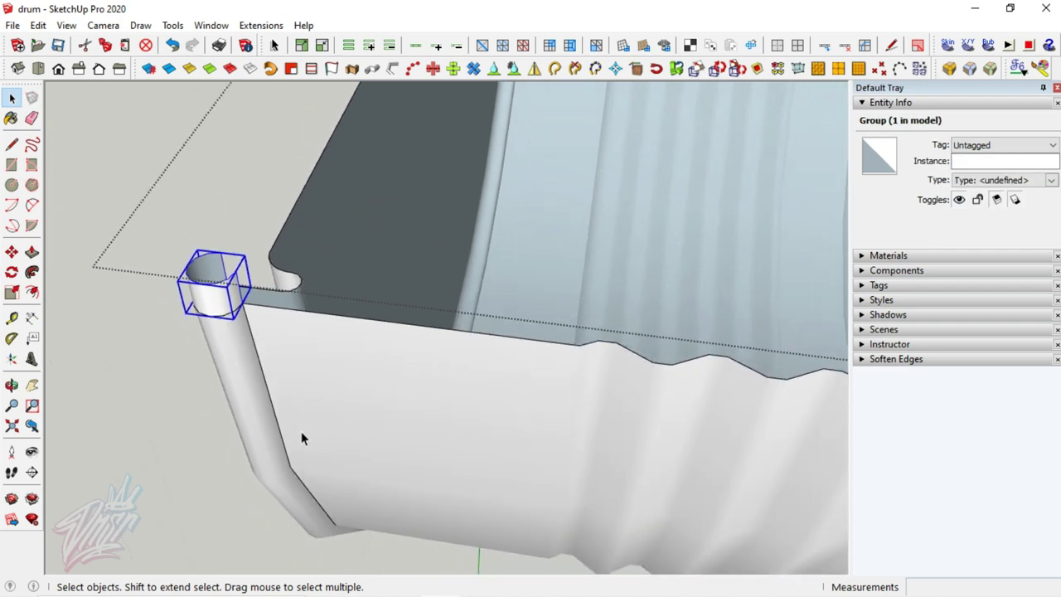
scroll(301, 430, "down", 2)
Mirror the rim group about a point at the rim
key("shift+z")
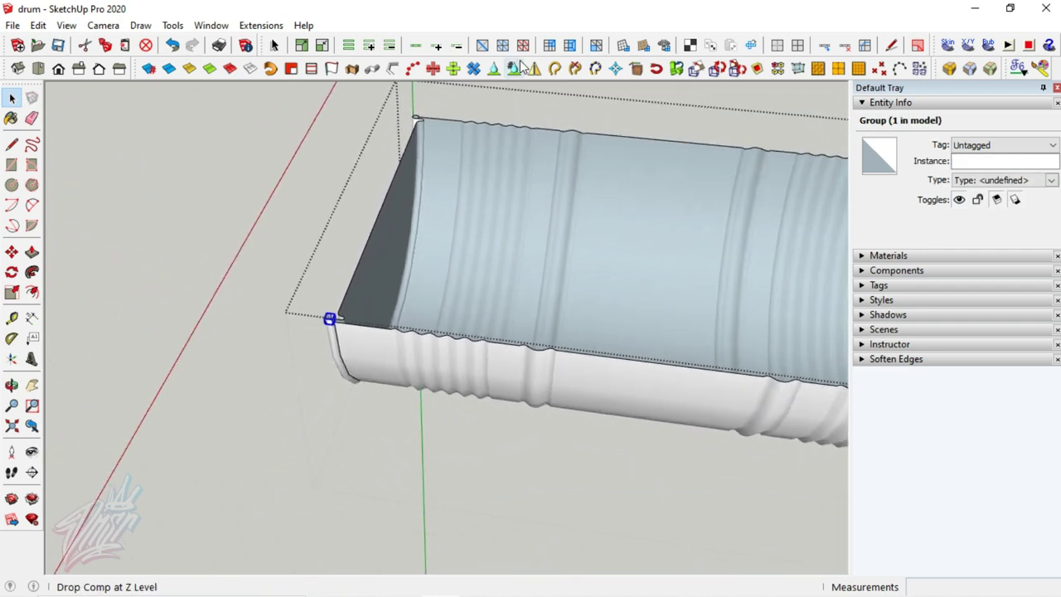
left_click(531, 71)
left_click(385, 218)
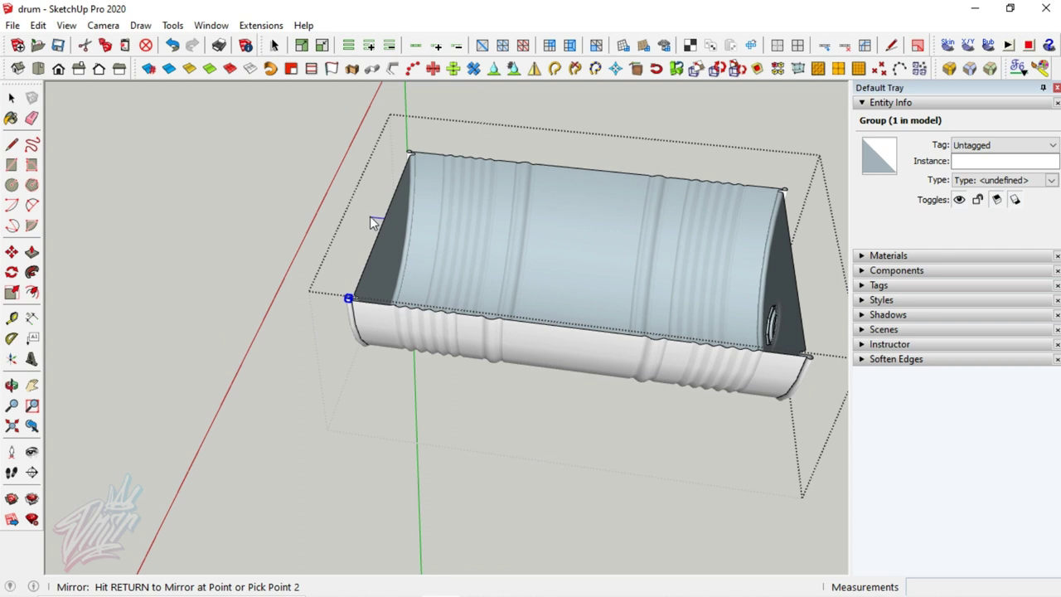
key("Return")
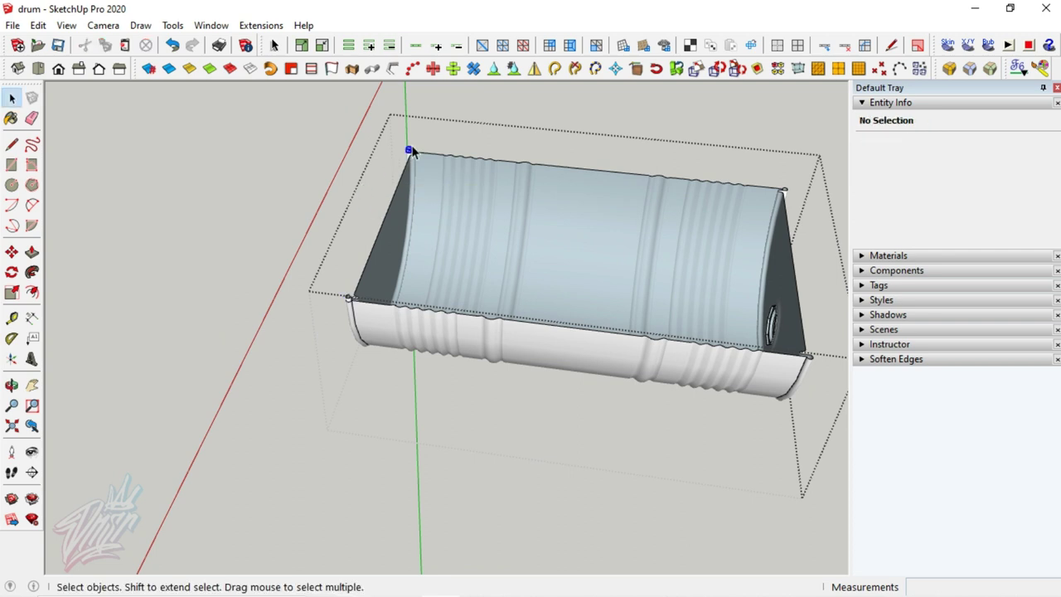
Mirror both half-drum groups in place about the picked point
left_click(376, 268)
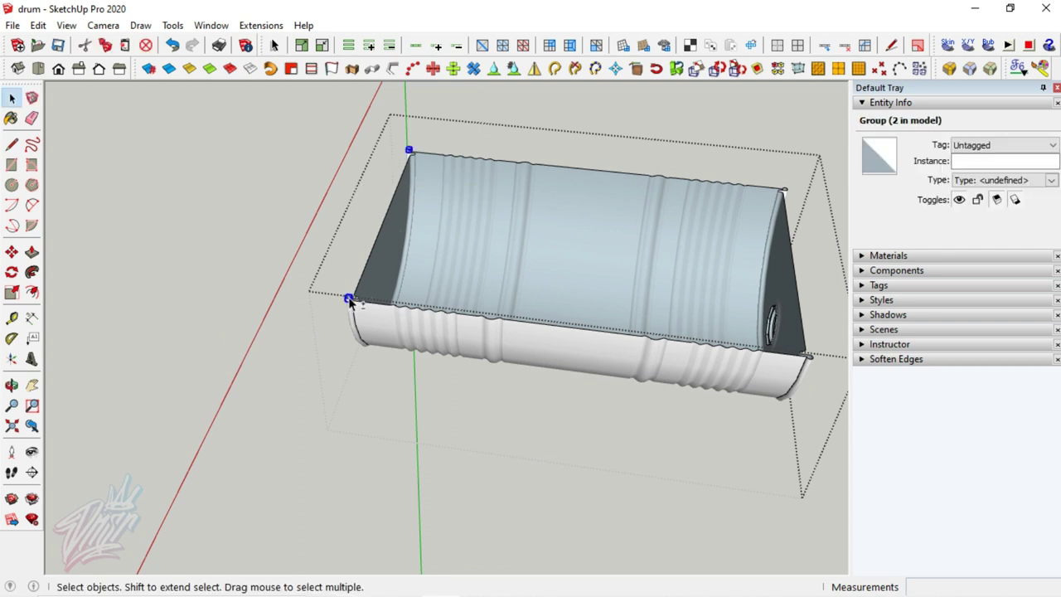
left_click(350, 302, "shift")
middle_click_drag(683, 318, 521, 181)
left_click(534, 69)
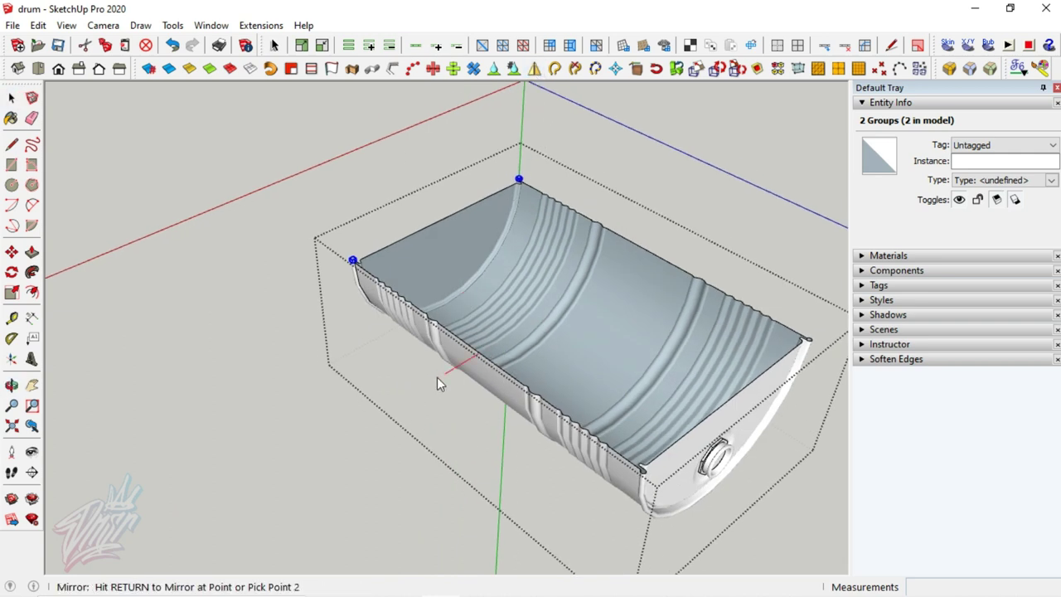
key("Return")
key("space")
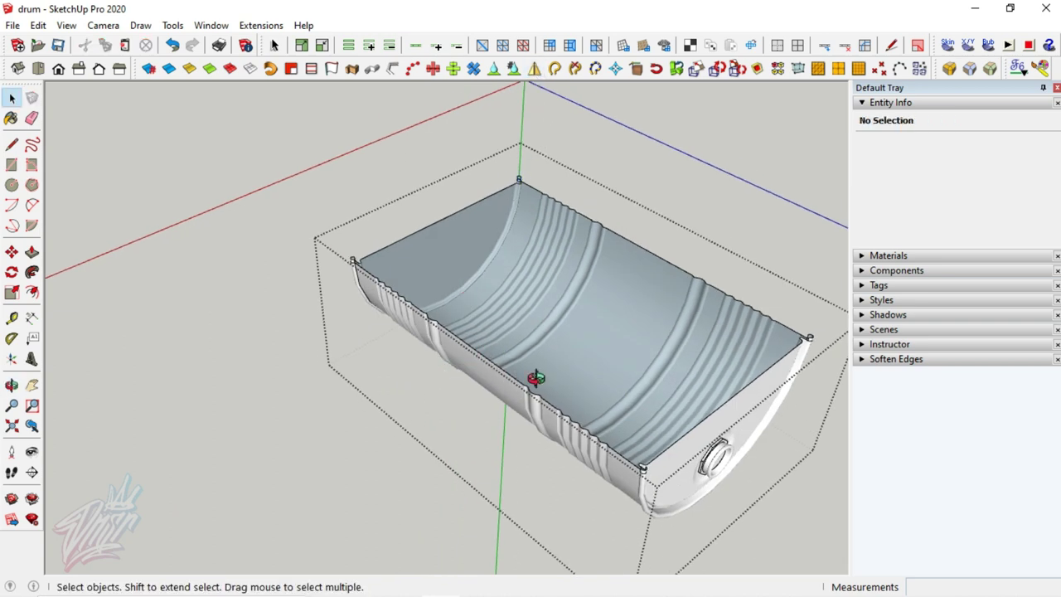
middle_click_drag(536, 379, 720, 296)
mouse_move(536, 288)
middle_mouse_down()
mouse_move(690, 332)
mouse_move(730, 268)
mouse_move(516, 310)
middle_mouse_up()
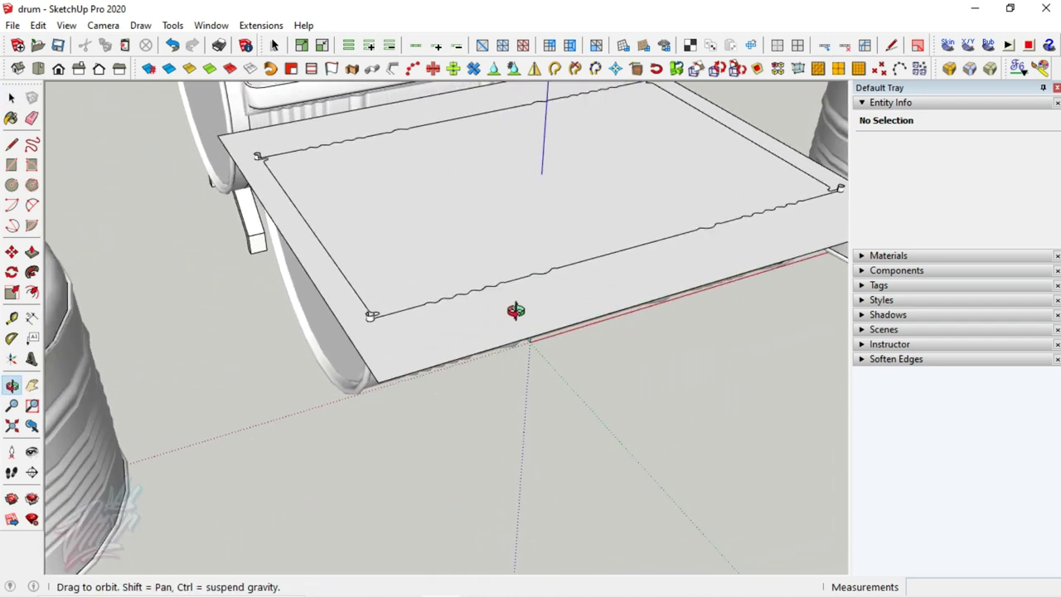
Draw a 36,875 cm line along the half-barrel's side edge
left_click(433, 336)
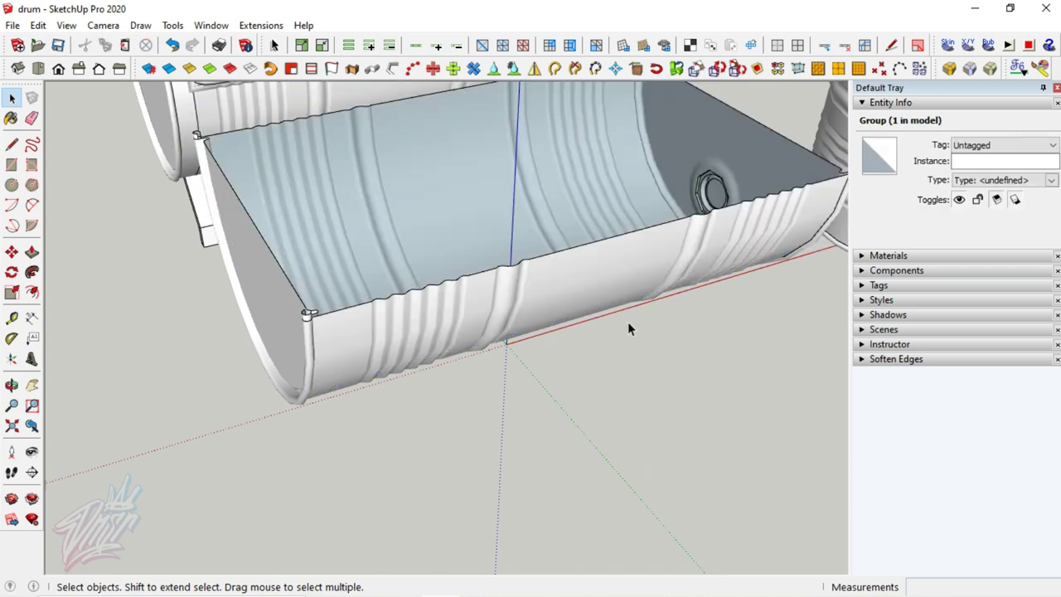
left_click(628, 329)
mouse_move(642, 310)
middle_mouse_down()
mouse_move(534, 242)
mouse_move(515, 253)
mouse_move(439, 233)
mouse_move(451, 171)
mouse_move(426, 219)
middle_mouse_up()
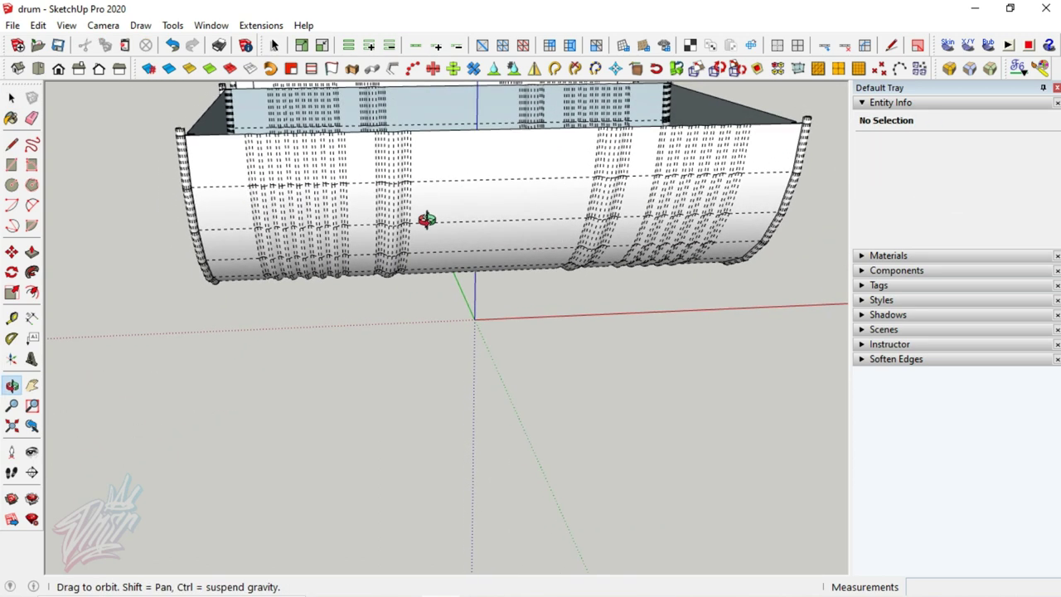
mouse_move(292, 296)
middle_mouse_down()
mouse_move(356, 161)
mouse_move(599, 136)
mouse_move(590, 159)
middle_mouse_up()
key("l")
left_click(591, 166)
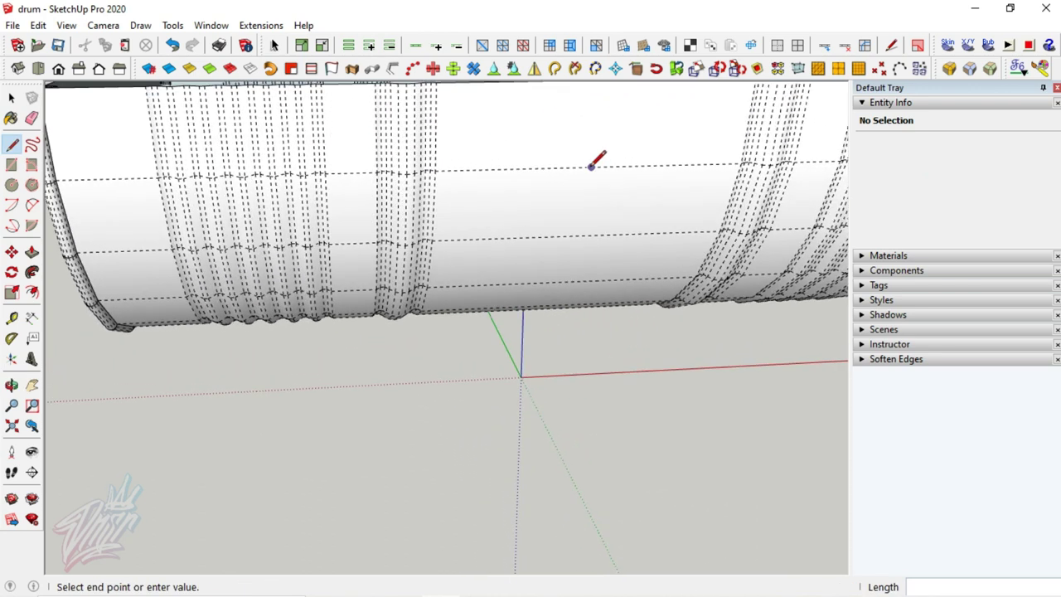
left_click(161, 175)
key("space")
Extrude the new edge 13 cm downward into a panel and pick it up to move
left_click(495, 170)
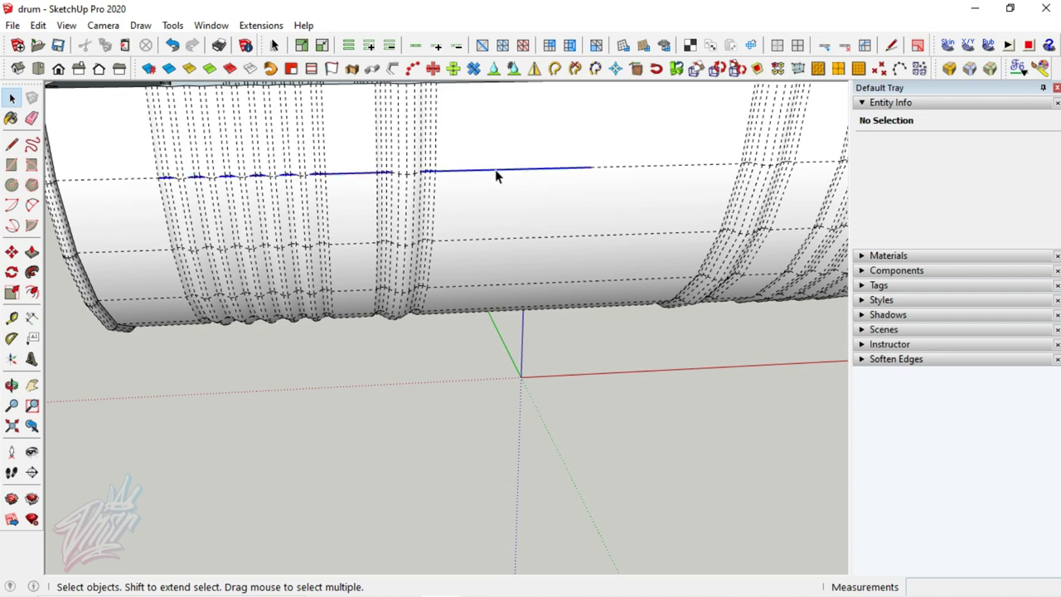
left_click(331, 70)
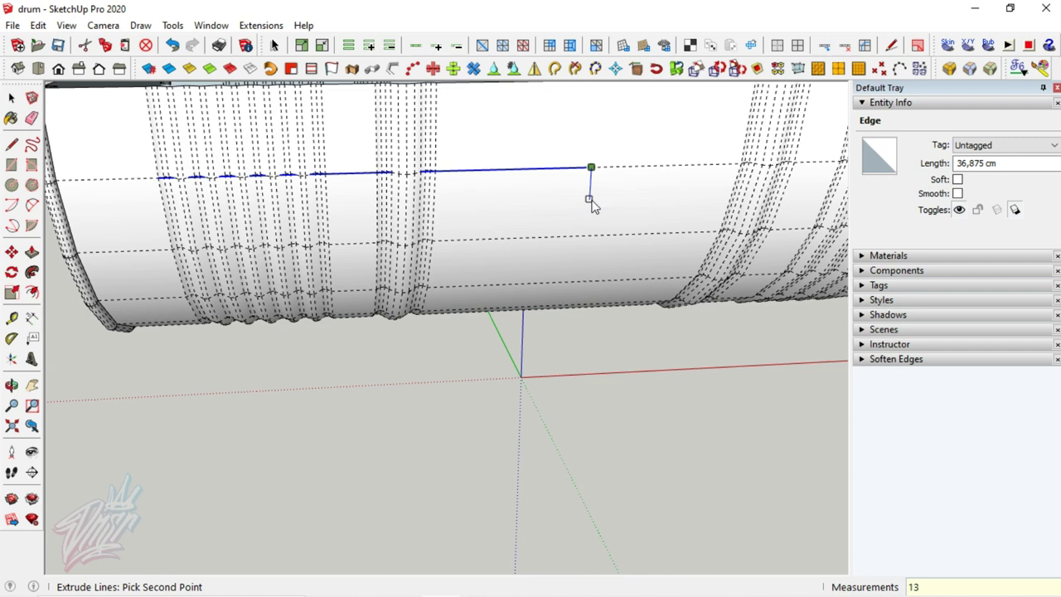
key("Return")
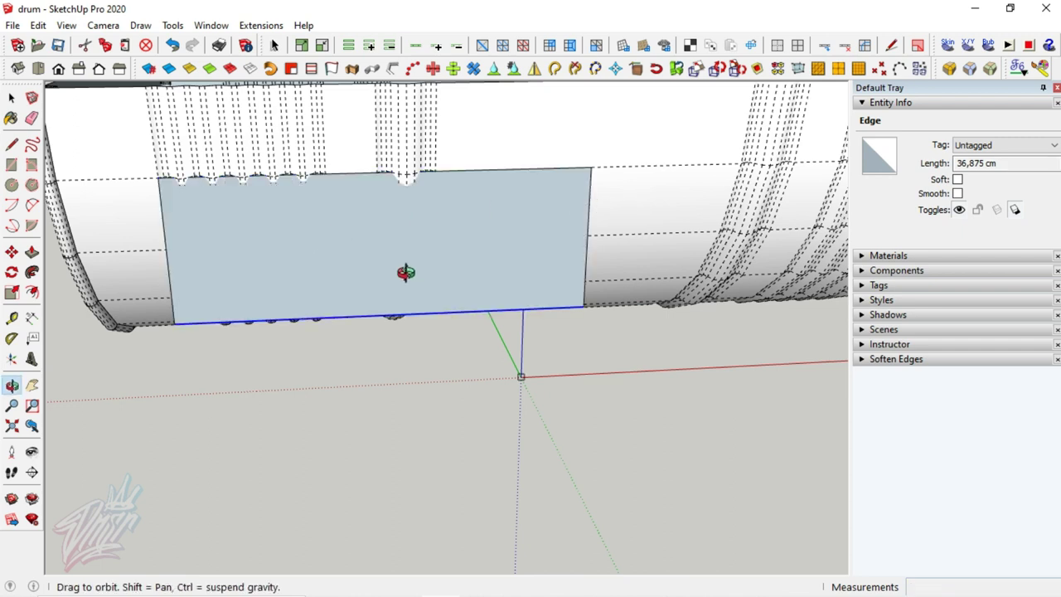
middle_click_drag(408, 271, 441, 330)
left_click(439, 332)
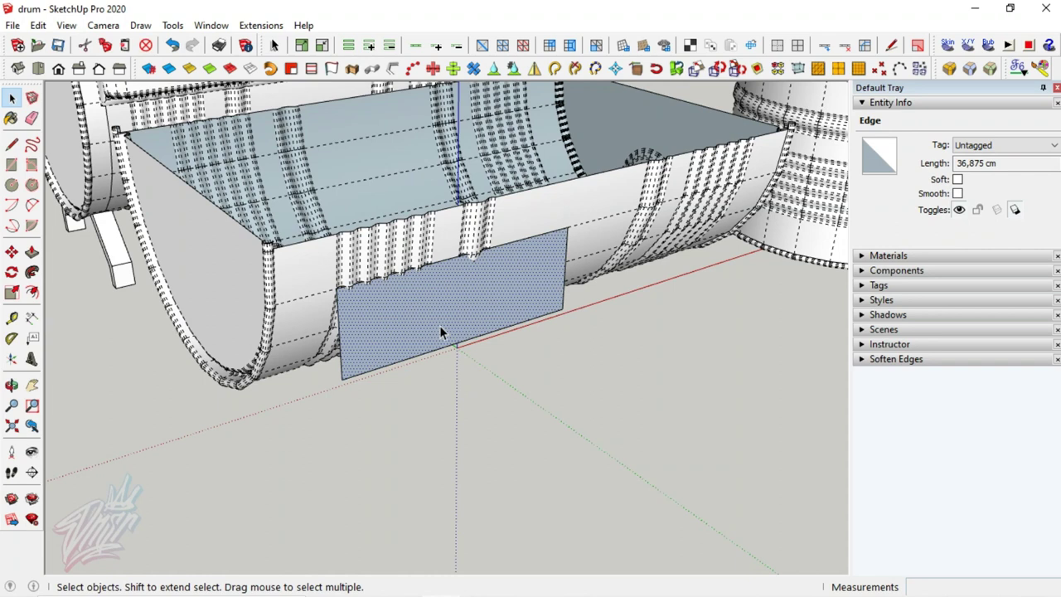
key("m")
left_click(447, 310)
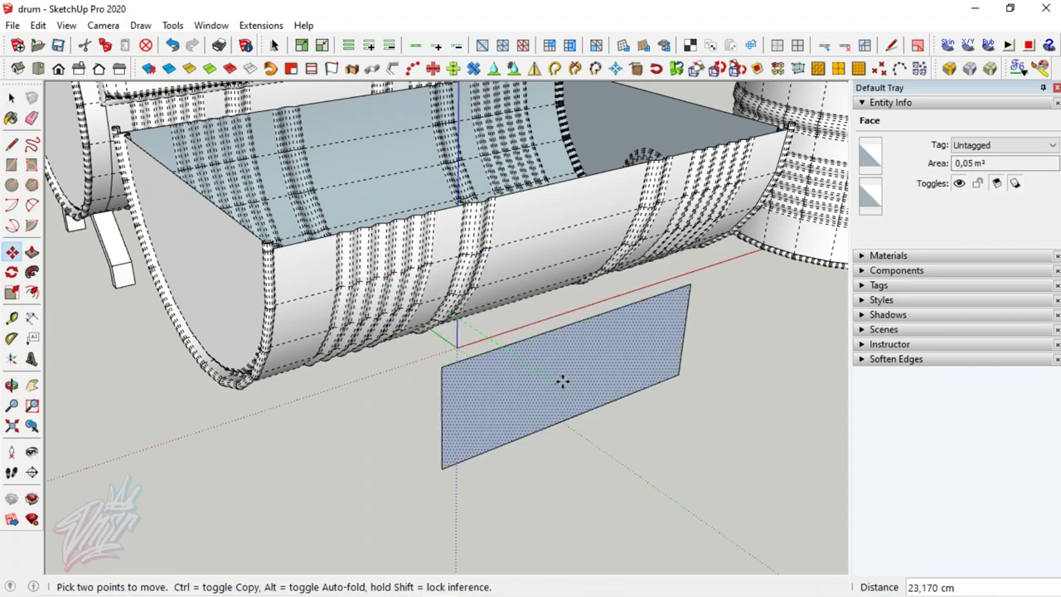
Drop the panel below the drum and round its corners with two-point arcs
left_click(563, 381)
mouse_move(562, 382)
middle_mouse_down()
mouse_move(573, 355)
mouse_move(530, 348)
mouse_move(528, 358)
middle_mouse_up()
key("l")
left_click(329, 402)
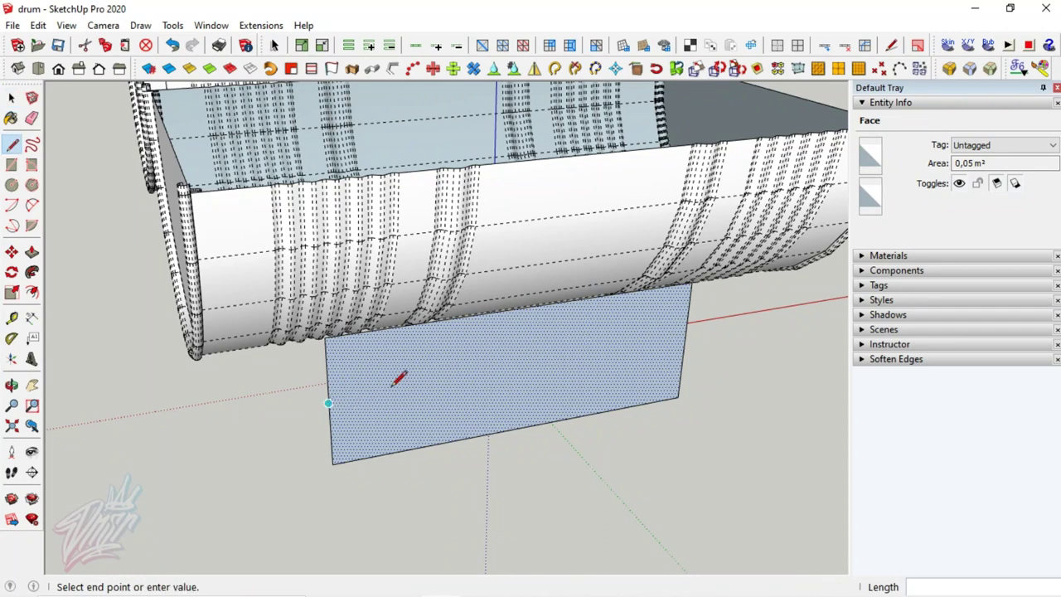
key("a")
left_click(330, 434)
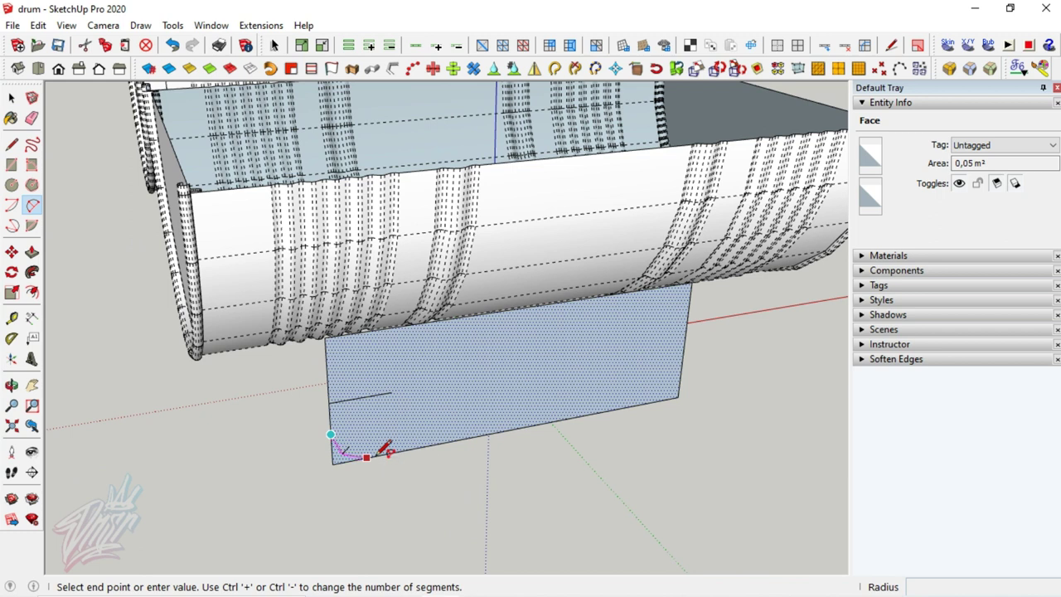
double_click(378, 453)
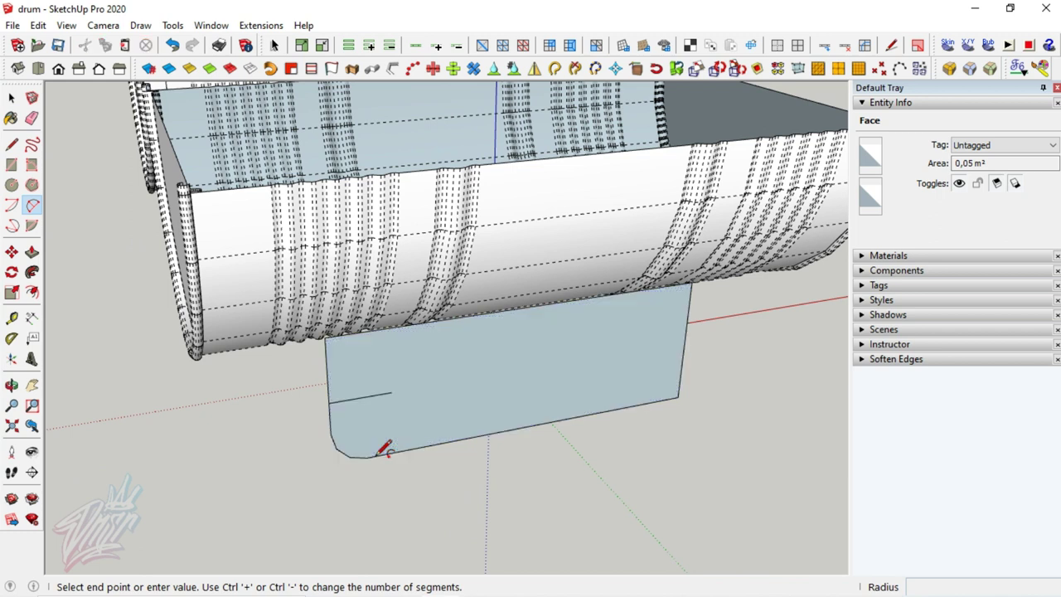
left_click(368, 337)
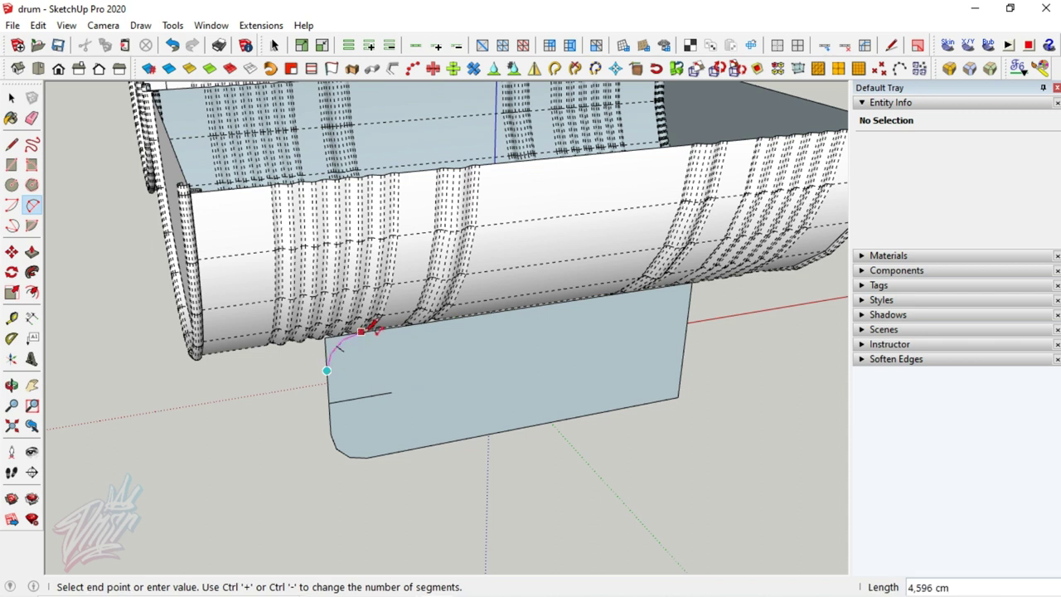
key("e")
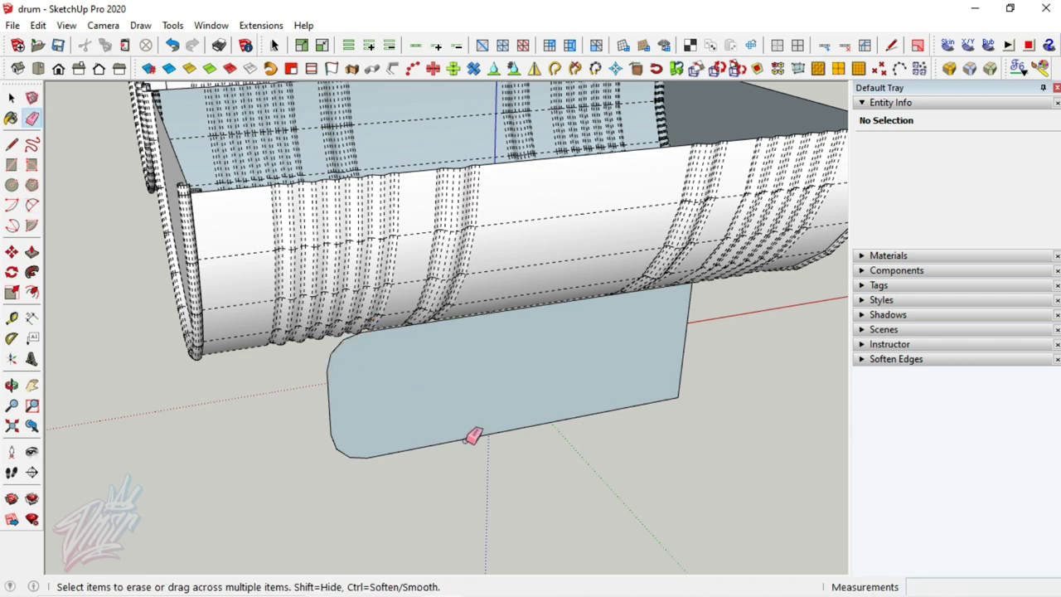
key("space")
Mirror the rounded face into a second half and erase the seam between them
middle_click_drag(455, 429, 561, 433)
left_click(542, 398)
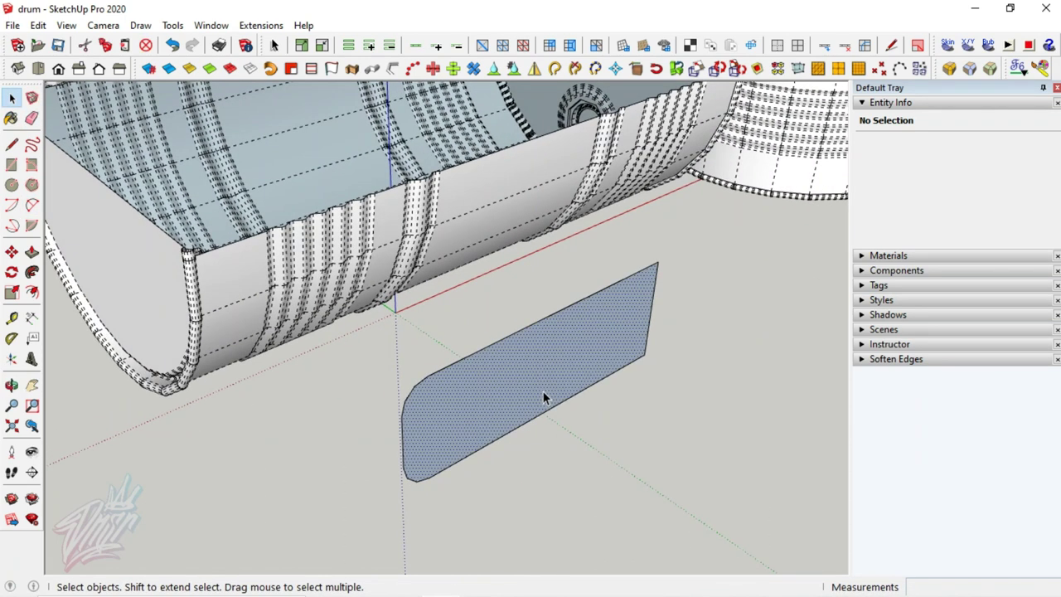
left_click(536, 68)
left_click(644, 355)
key("Return")
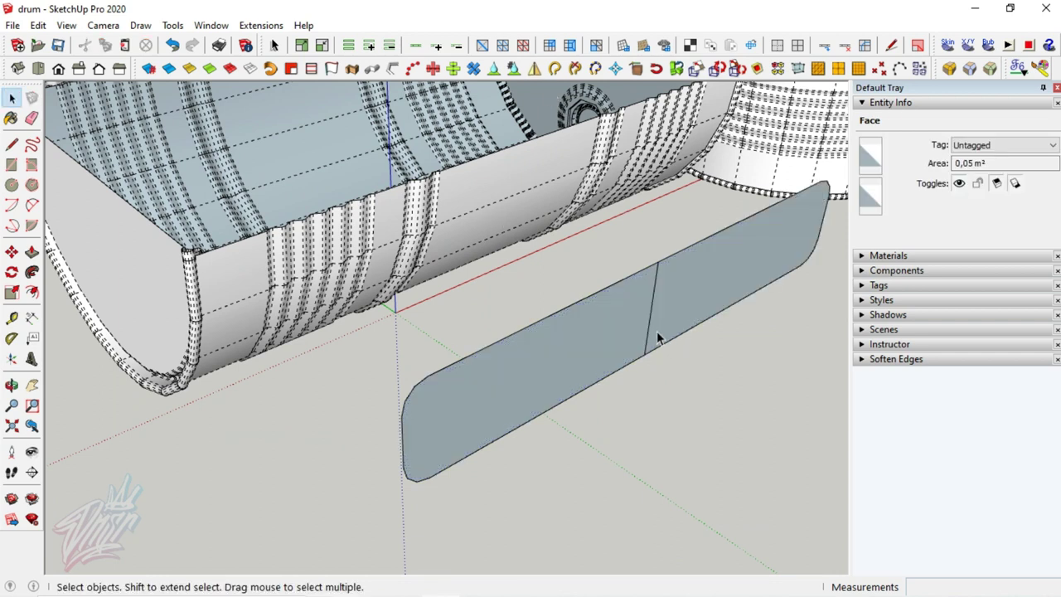
key("e")
key("space")
left_click(644, 327)
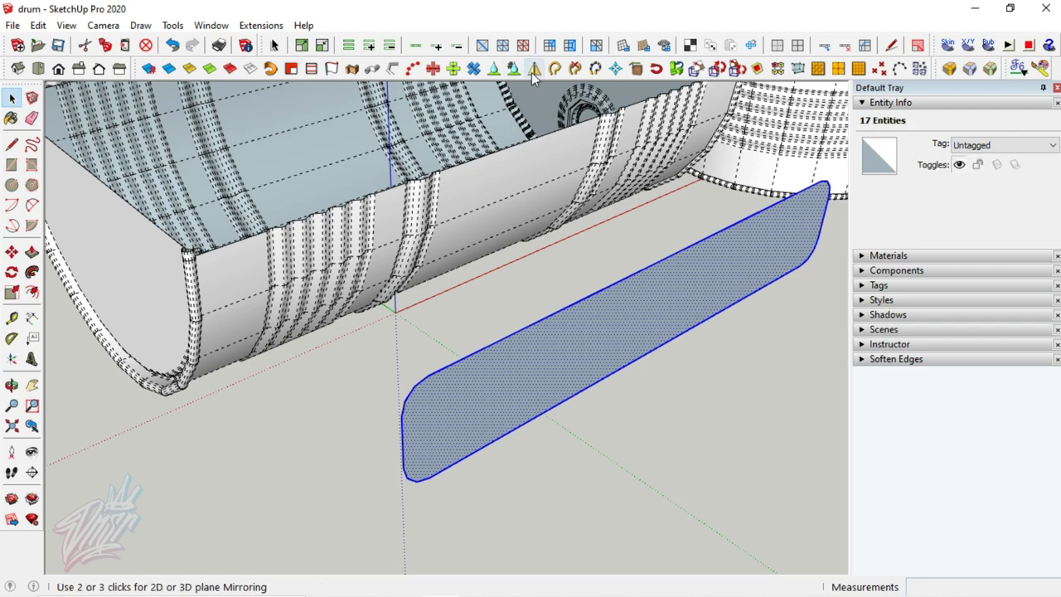
Push/pull the slot shape 45.2 cm and open the drum group for editing
left_click(555, 69)
mouse_move(578, 354)
middle_mouse_down()
mouse_move(544, 415)
mouse_move(486, 379)
mouse_move(533, 420)
middle_mouse_up()
middle_click_drag(573, 386, 507, 403, "shift")
key("p")
left_click(535, 378)
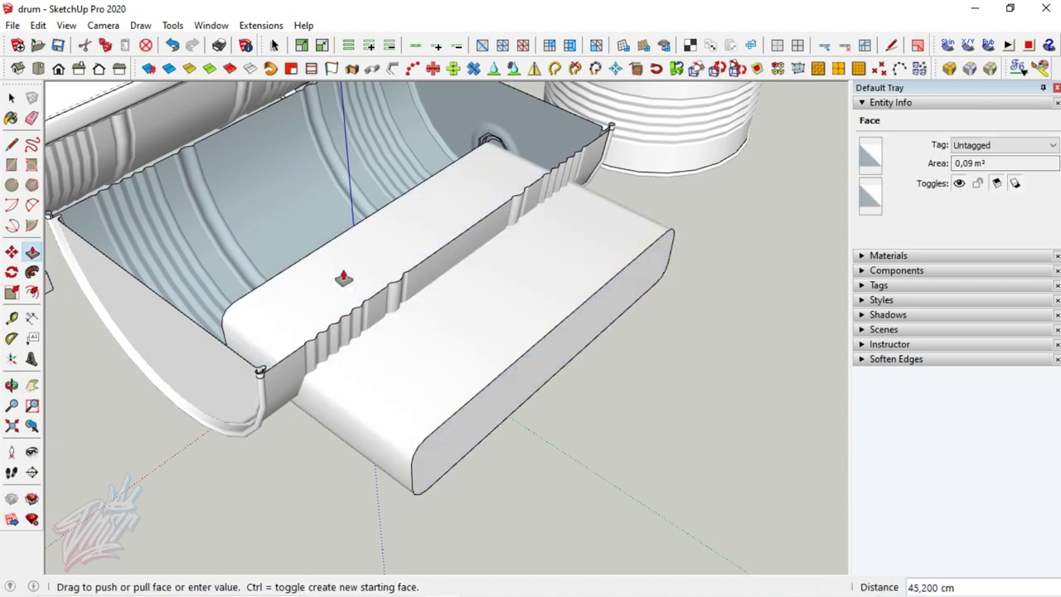
left_click(344, 277)
key("space")
middle_click_drag(439, 291, 218, 212)
double_click(428, 249)
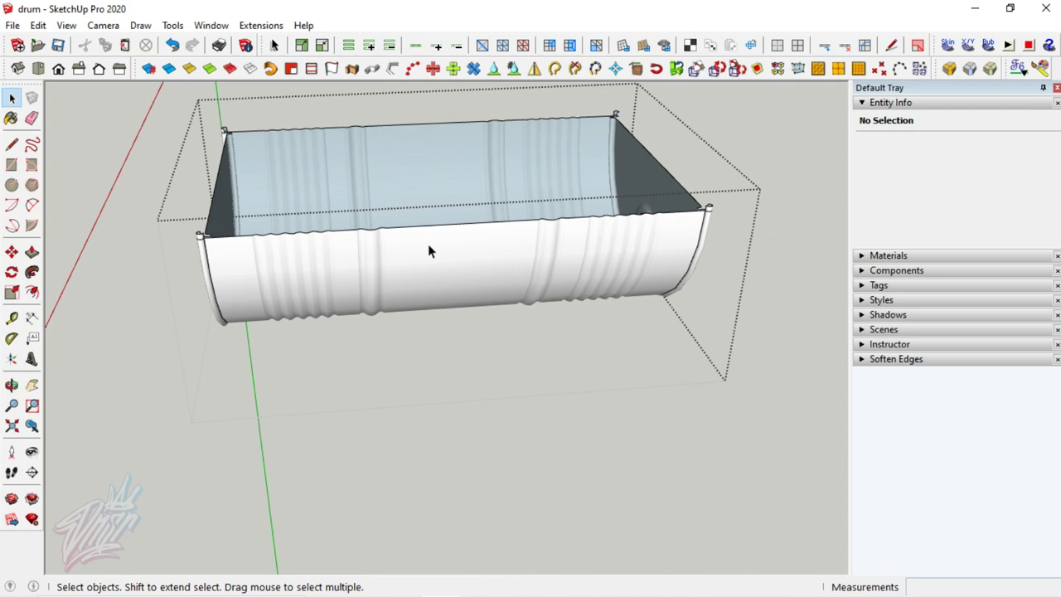
Intersect the drum's curved surface with the slot shape to imprint its outline
middle_click_drag(538, 285, 500, 217)
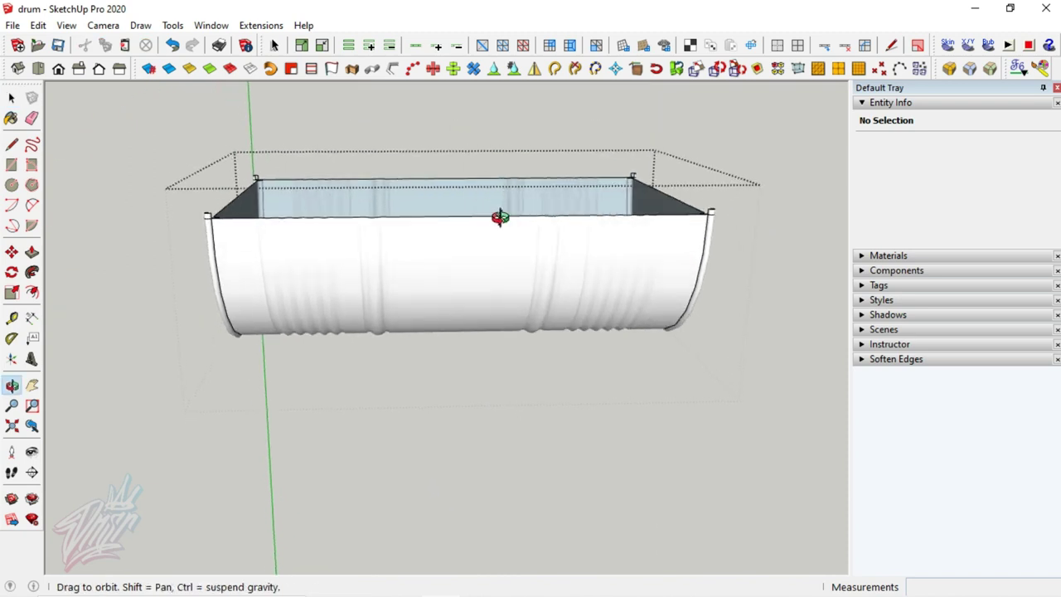
right_click(462, 285)
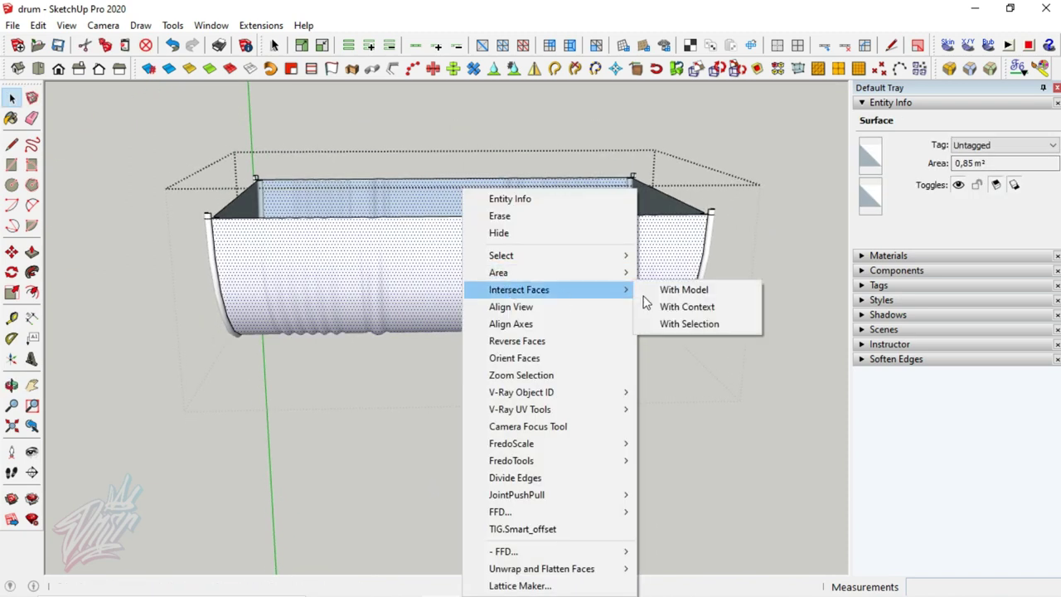
left_click(643, 294)
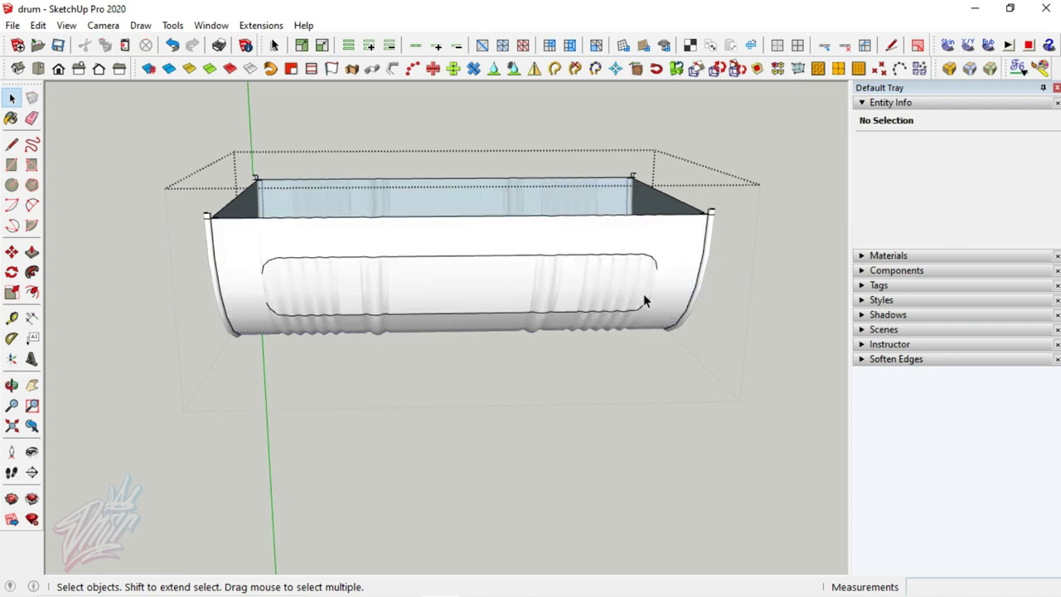
scroll(644, 295, "up", 1)
scroll(644, 293, "up", 1)
scroll(649, 290, "up", 1)
scroll(654, 289, "up", 2)
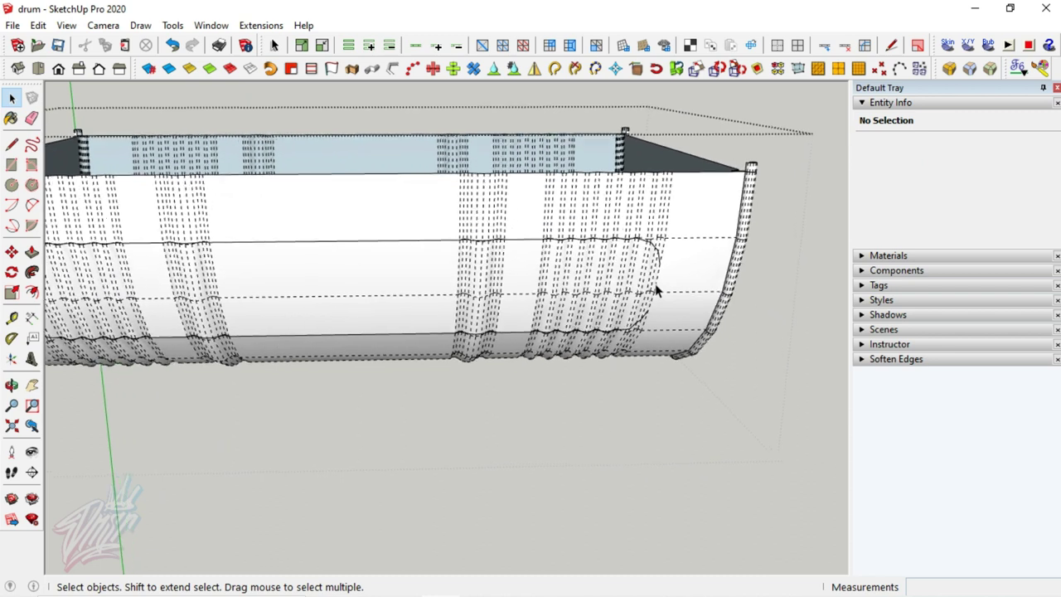
scroll(655, 288, "up", 2)
Make the imprinted outline edges hard instead of soft
left_click(652, 309)
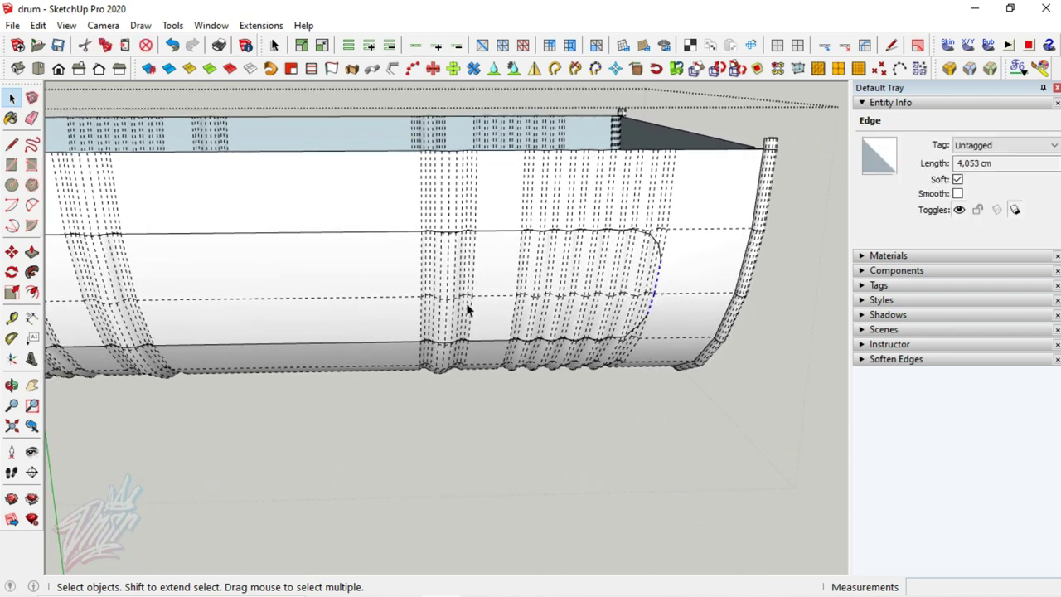
left_click(467, 309, "shift")
middle_click_drag(466, 309, 291, 284, "shift")
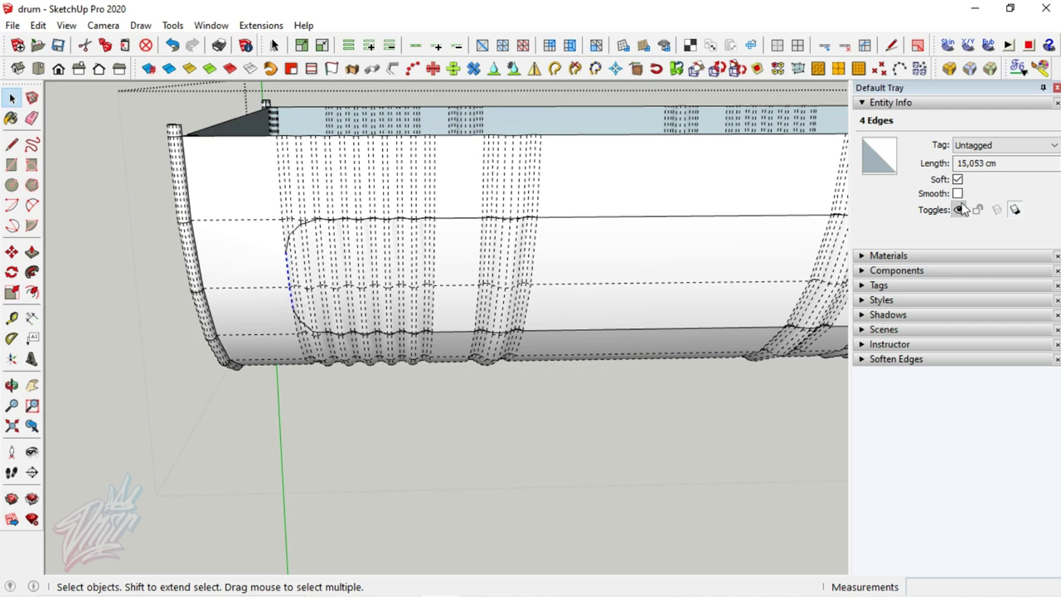
left_click(958, 179)
scroll(272, 343, "down", 3)
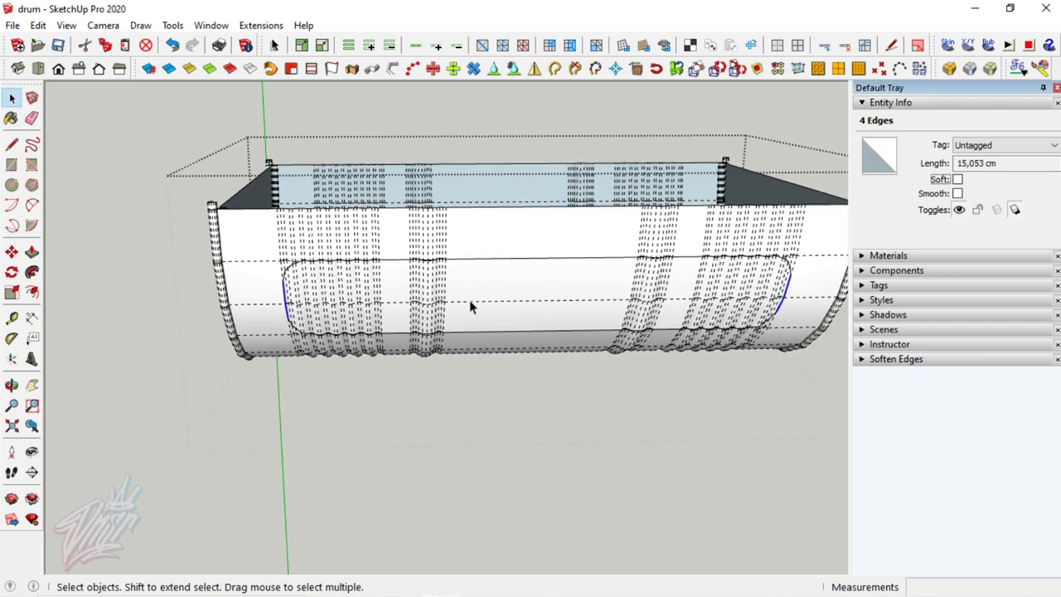
scroll(470, 307, "down", 2)
Select the rounded panel surface and mirror it
left_click(498, 307)
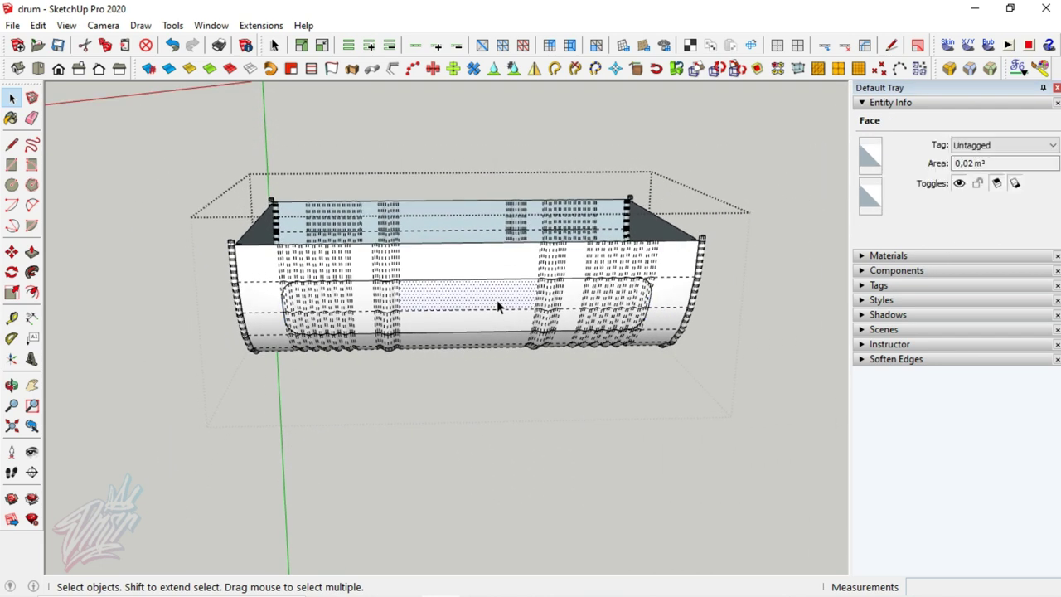
left_click(496, 300)
middle_click_drag(481, 289, 589, 162)
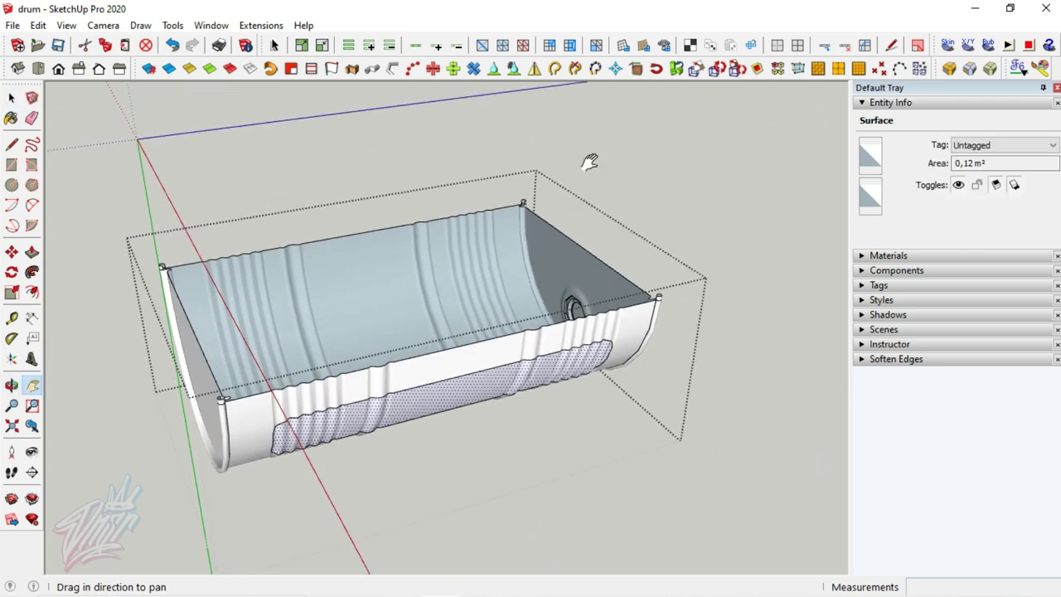
left_click(535, 68)
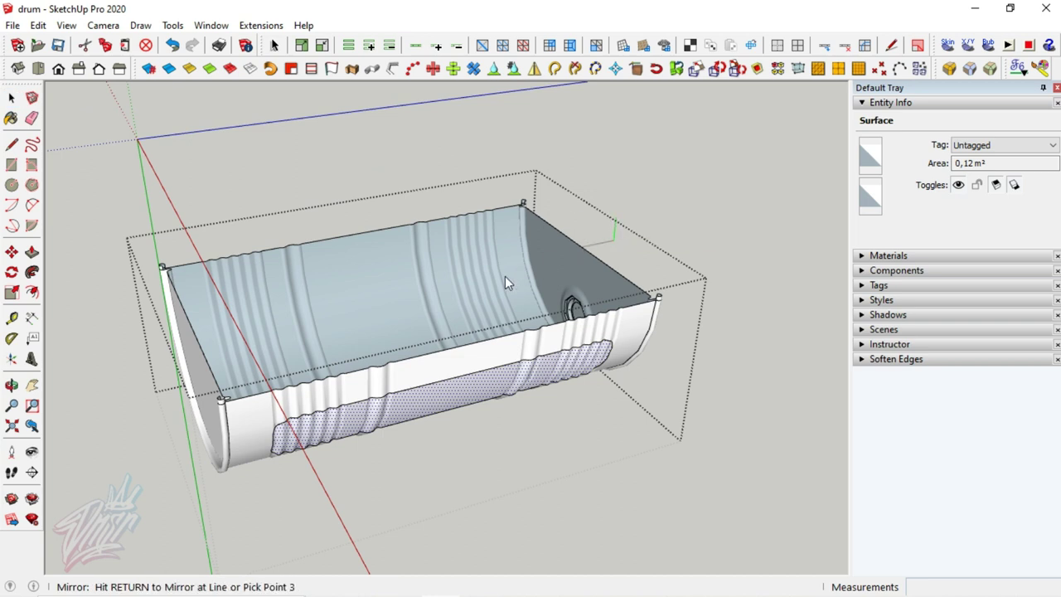
key("Return")
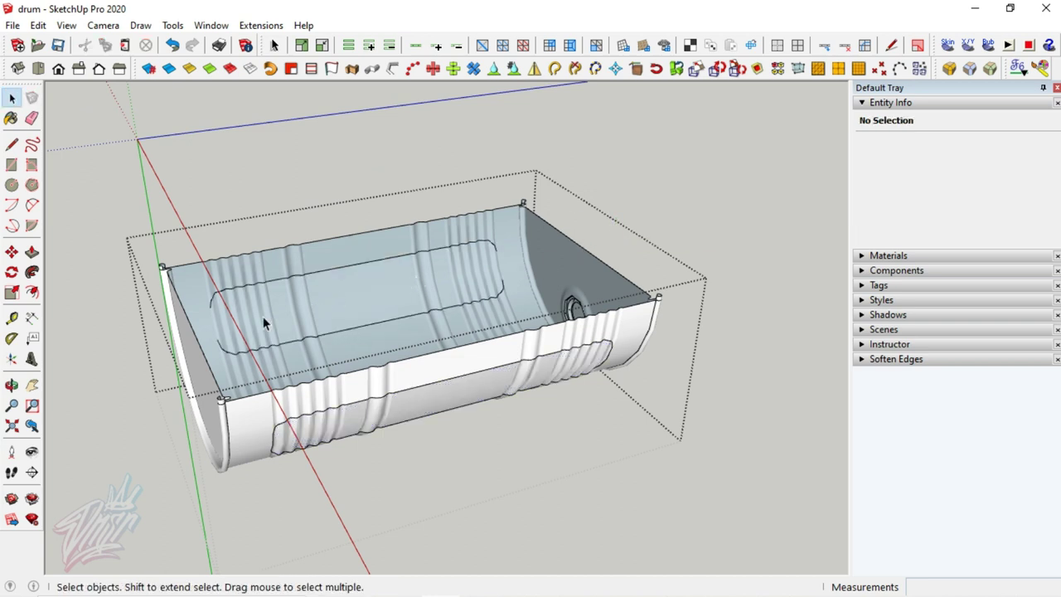
Show hidden geometry and select the four end edges of the inner panel outline
key("alt+h")
scroll(249, 322, "up", 1)
scroll(232, 324, "up", 2)
scroll(214, 327, "up", 2)
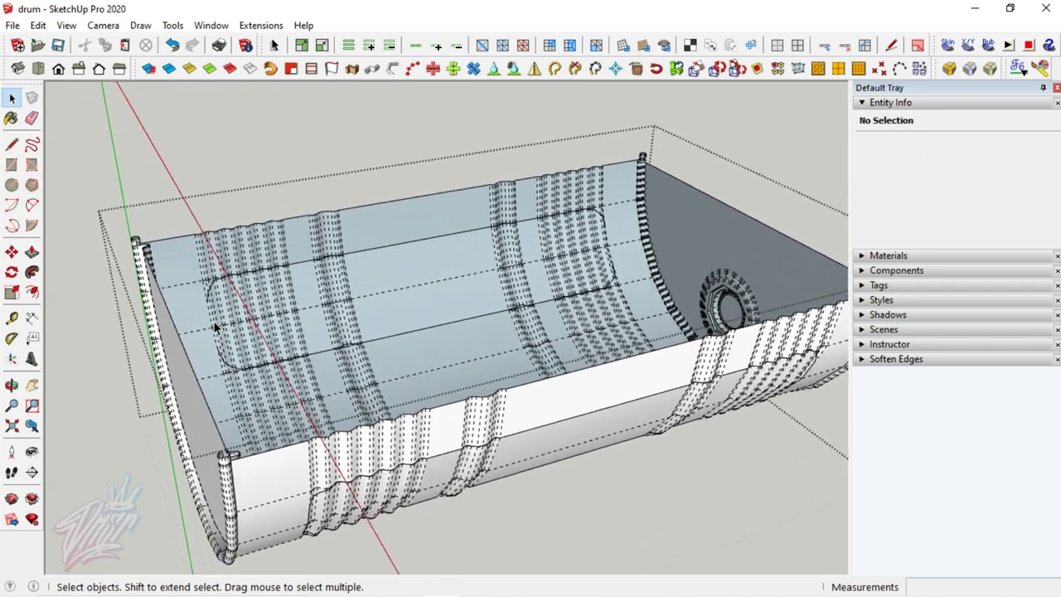
scroll(214, 325, "up", 2)
scroll(212, 322, "up", 2)
scroll(214, 335, "up", 1)
left_click(215, 341)
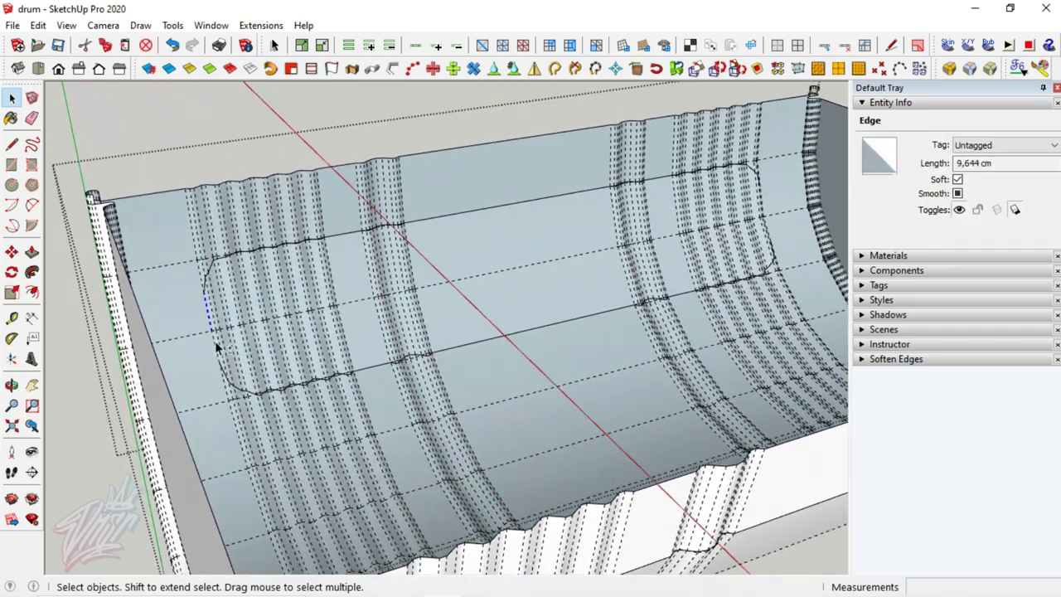
left_click(346, 325, "shift")
middle_click_drag(635, 267, 474, 267)
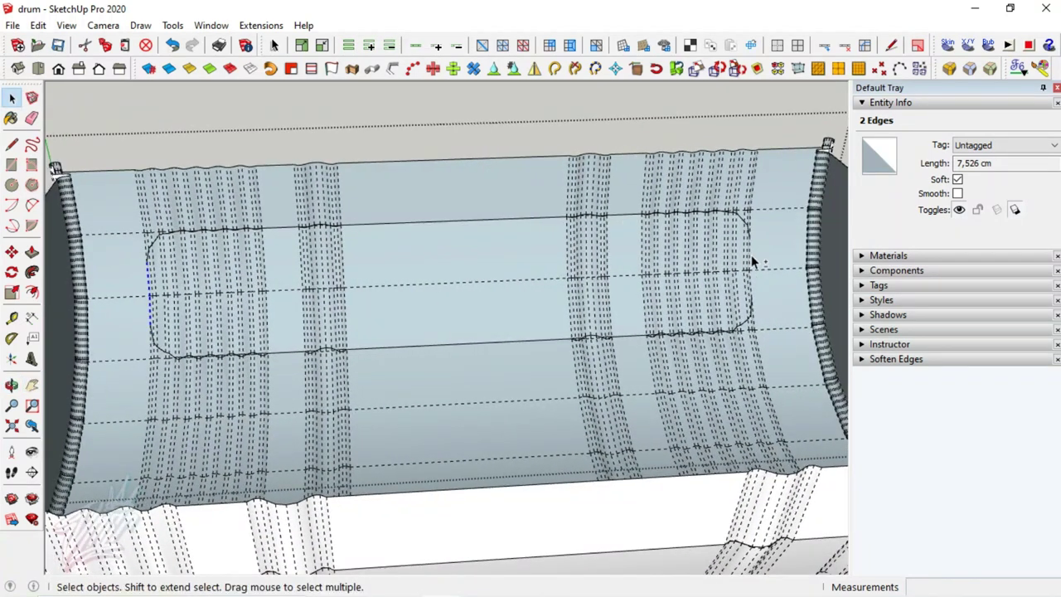
left_click(750, 274, "shift")
left_click(752, 287, "shift")
Uncheck Soft for those edges in Entity Info and select the rounded inner panel
left_click(958, 180)
scroll(440, 269, "down", 2)
scroll(440, 270, "down", 3)
scroll(439, 270, "down", 3)
scroll(439, 269, "down", 1)
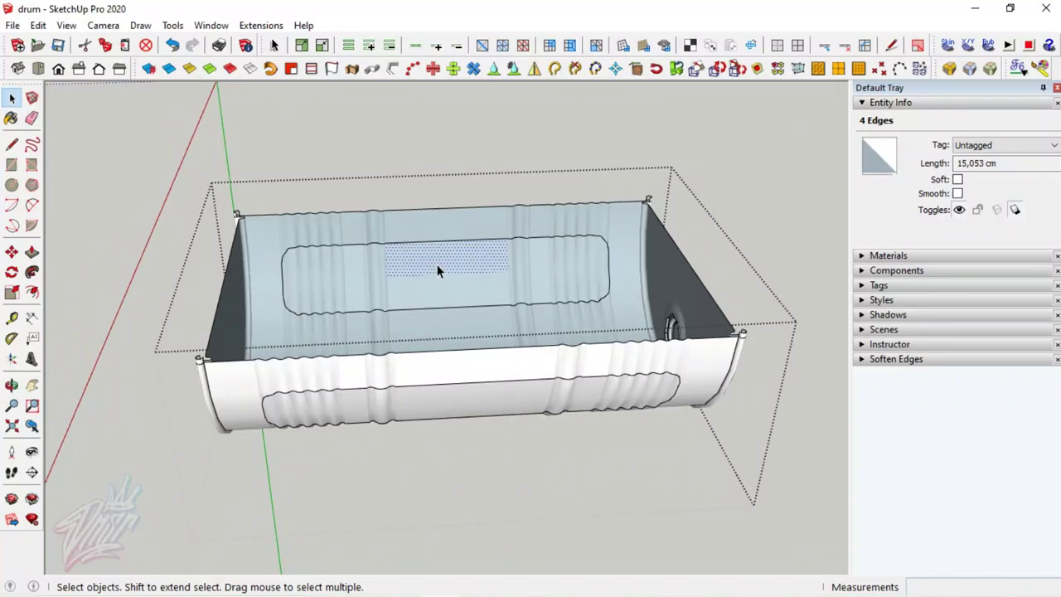
left_click(439, 270)
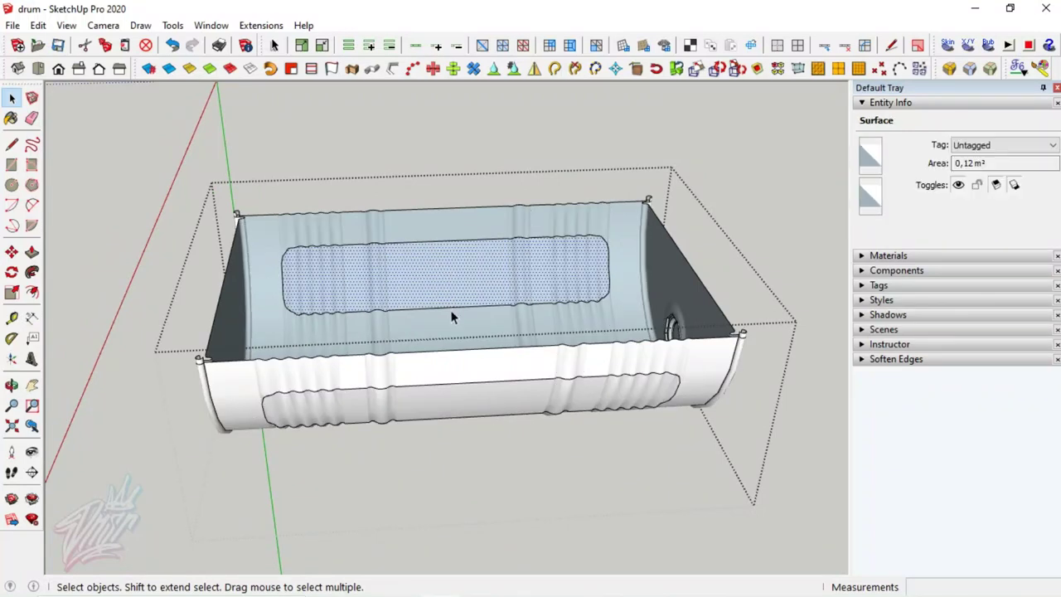
Copy the drum's rounded outer panel 100 cm to the side into empty space
left_click(469, 391)
key("o")
mouse_move(549, 336)
left_mouse_down()
mouse_move(552, 307)
mouse_move(448, 323)
left_mouse_up()
key("space")
key("h")
mouse_move(599, 367)
left_mouse_down()
mouse_move(386, 332)
mouse_move(379, 362)
mouse_move(337, 370)
left_mouse_up()
key("m")
left_click(337, 370)
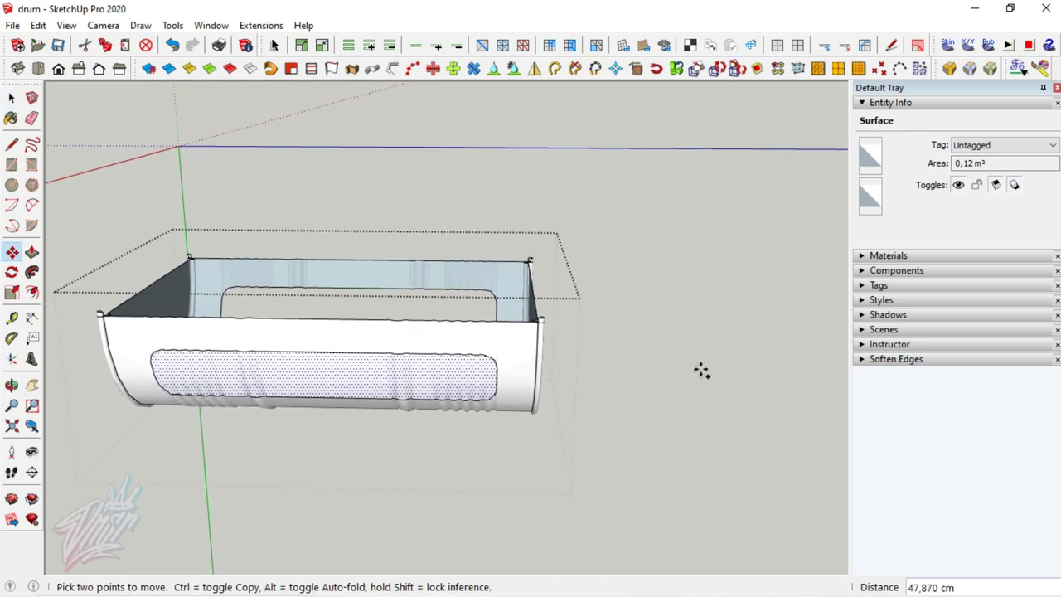
key("ctrl")
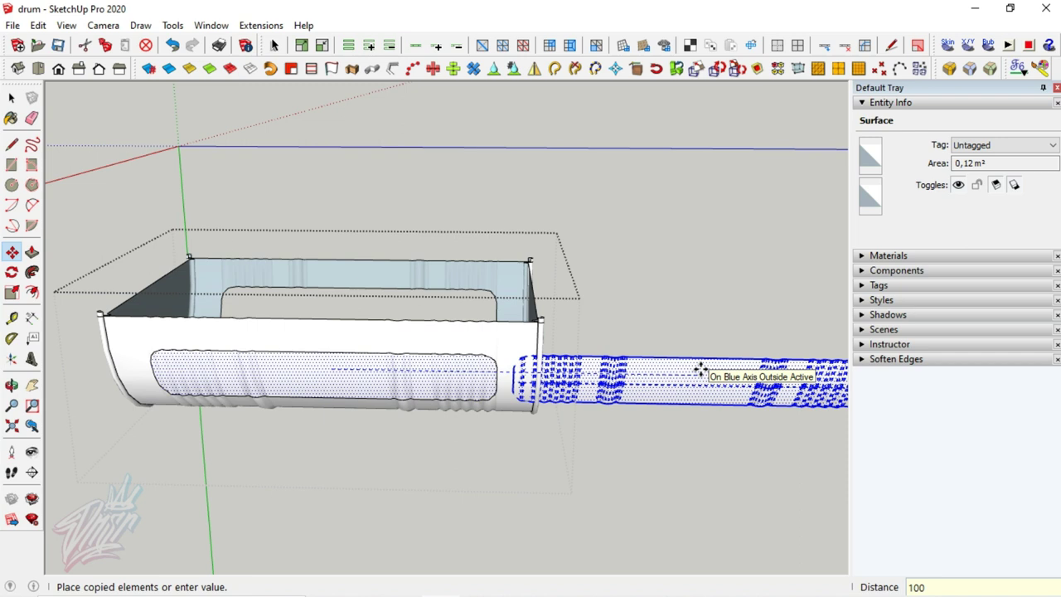
key("Return")
Make the copied panel into its own group
key("h")
mouse_move(701, 371)
left_mouse_down()
mouse_move(726, 401)
mouse_move(722, 368)
mouse_move(708, 367)
left_mouse_up()
key("space")
right_click(709, 367)
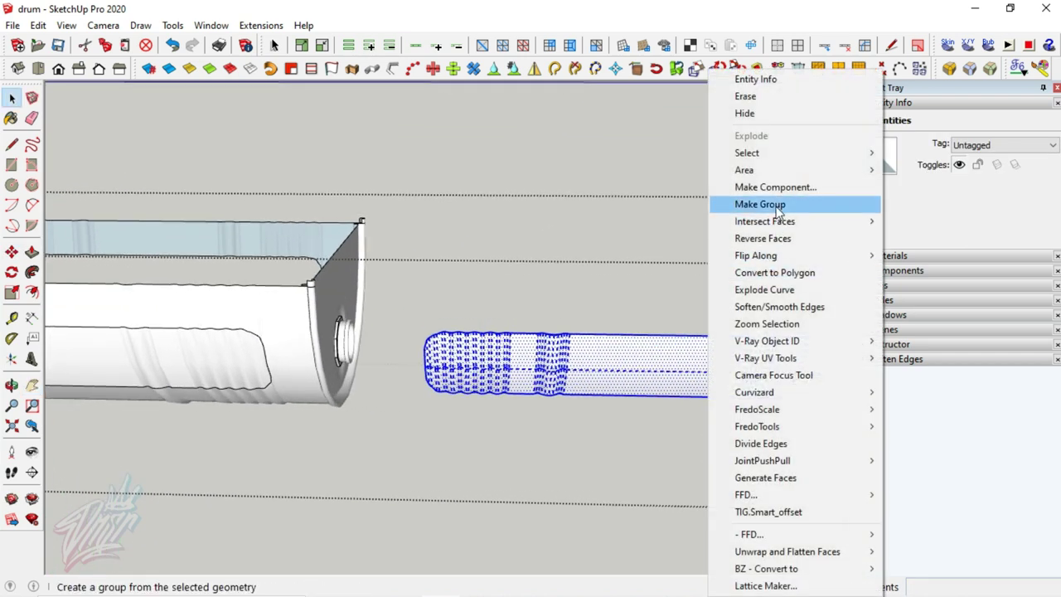
left_click(759, 204)
left_click(230, 372)
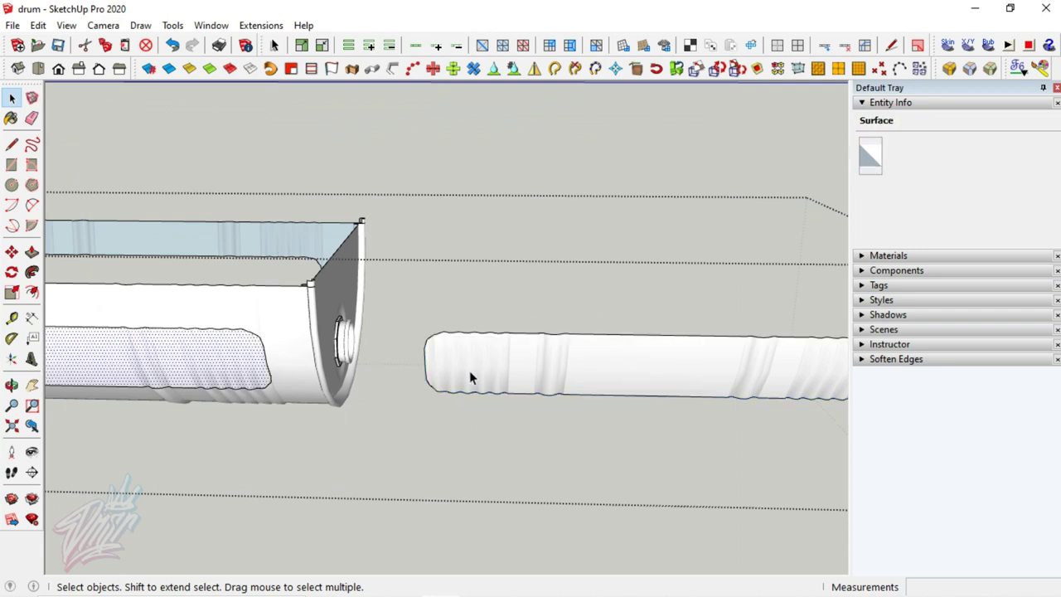
Draw a 0.5 cm line perpendicular from the midpoint of the copied panel's top edge
middle_click_drag(545, 362, 707, 311)
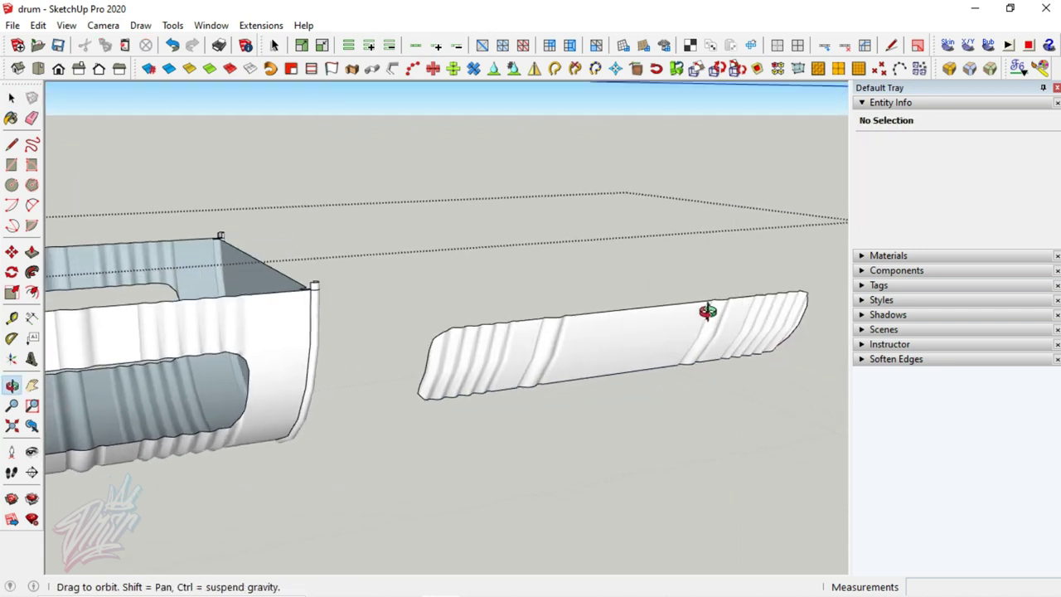
scroll(689, 309, "up", 2)
scroll(671, 308, "up", 2)
scroll(672, 307, "up", 2)
scroll(673, 306, "up", 2)
scroll(672, 307, "up", 2)
scroll(666, 296, "up", 2)
scroll(608, 301, "up", 2)
key("l")
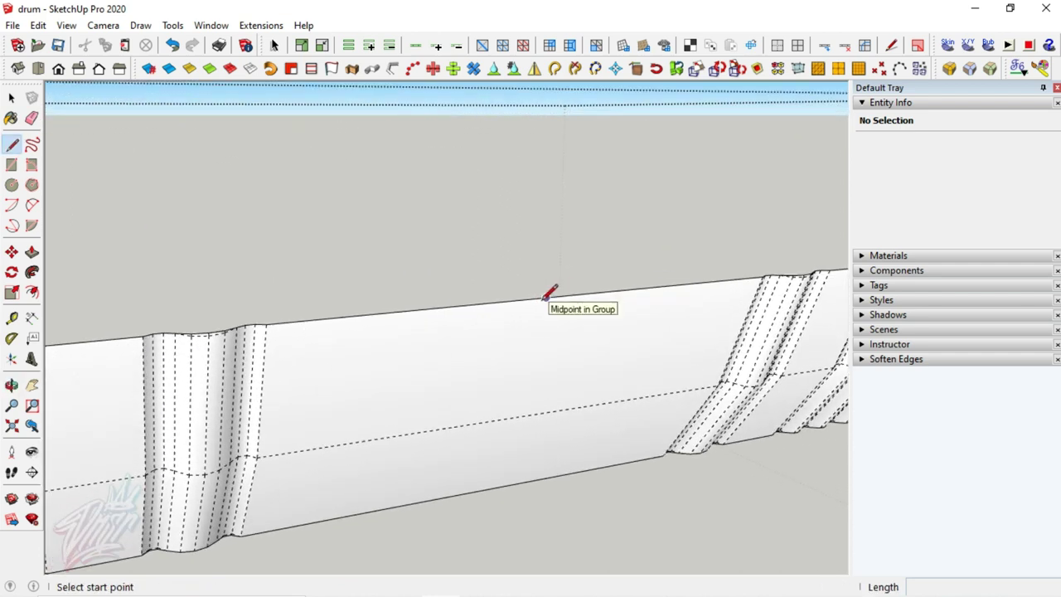
left_click(547, 295)
mouse_move(546, 295)
middle_mouse_down()
mouse_move(562, 315)
mouse_move(644, 251)
mouse_move(576, 324)
middle_mouse_up()
type("1")
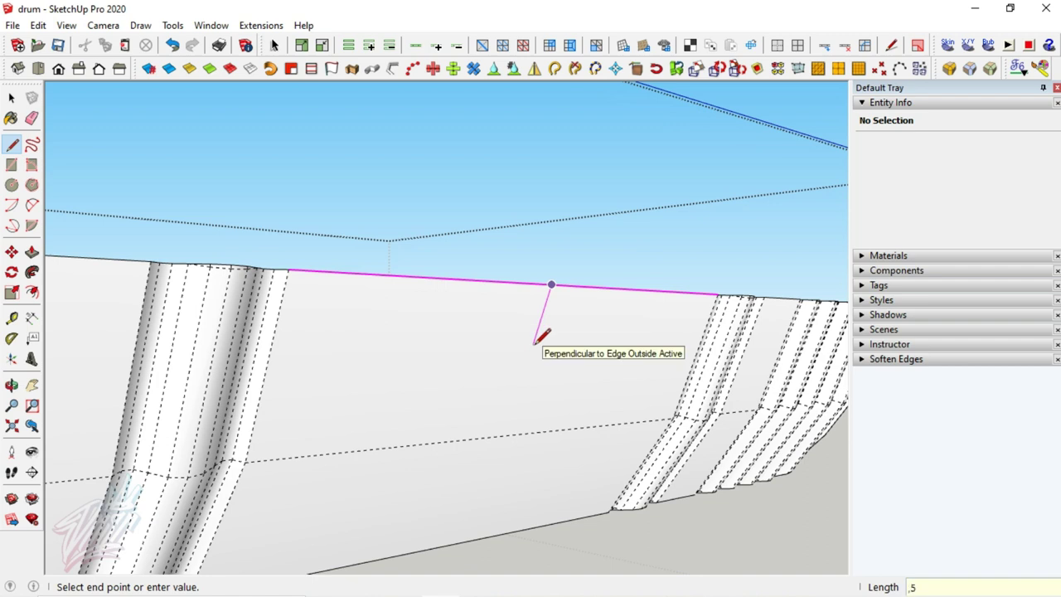
key("Return")
key("space")
Extrude the short line into a small face with Extrude Lines by Vector
scroll(545, 282, "up", 2)
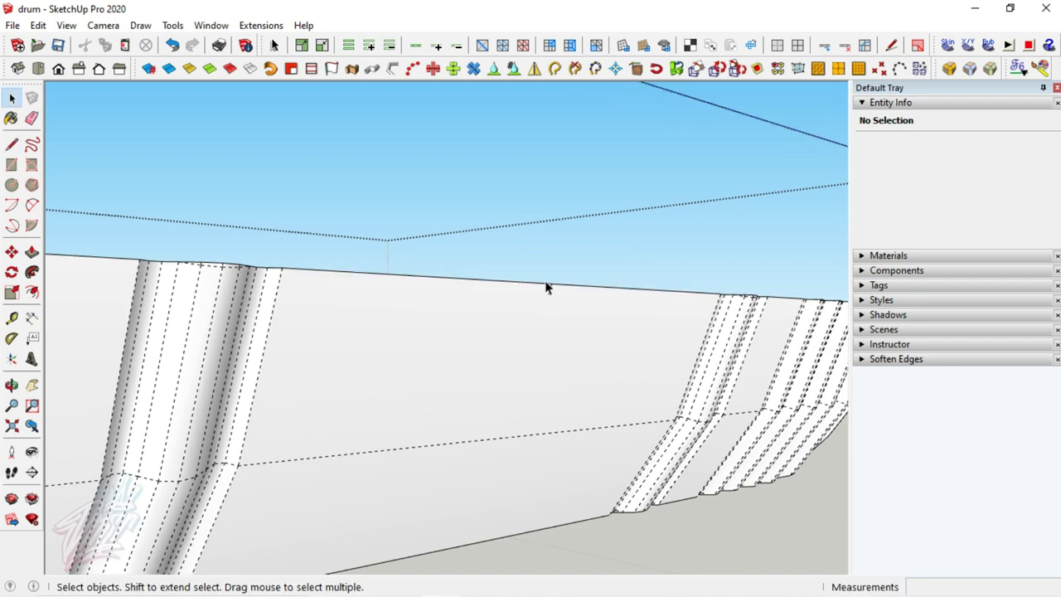
scroll(544, 282, "up", 2)
scroll(551, 292, "up", 2)
mouse_move(553, 294)
middle_mouse_down()
mouse_move(611, 353)
mouse_move(580, 285)
mouse_move(521, 283)
middle_mouse_up()
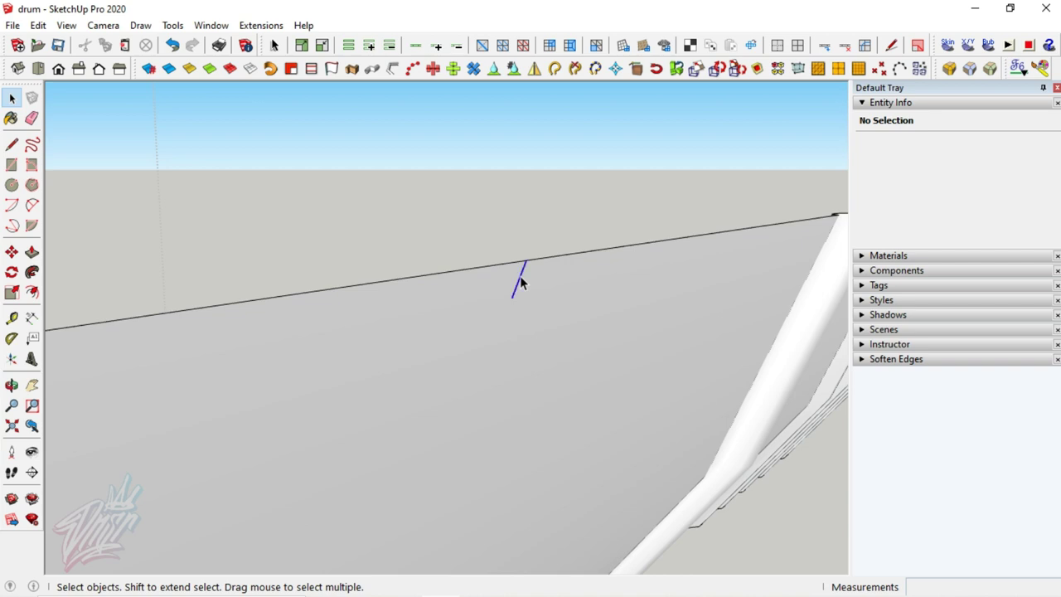
left_click(521, 283)
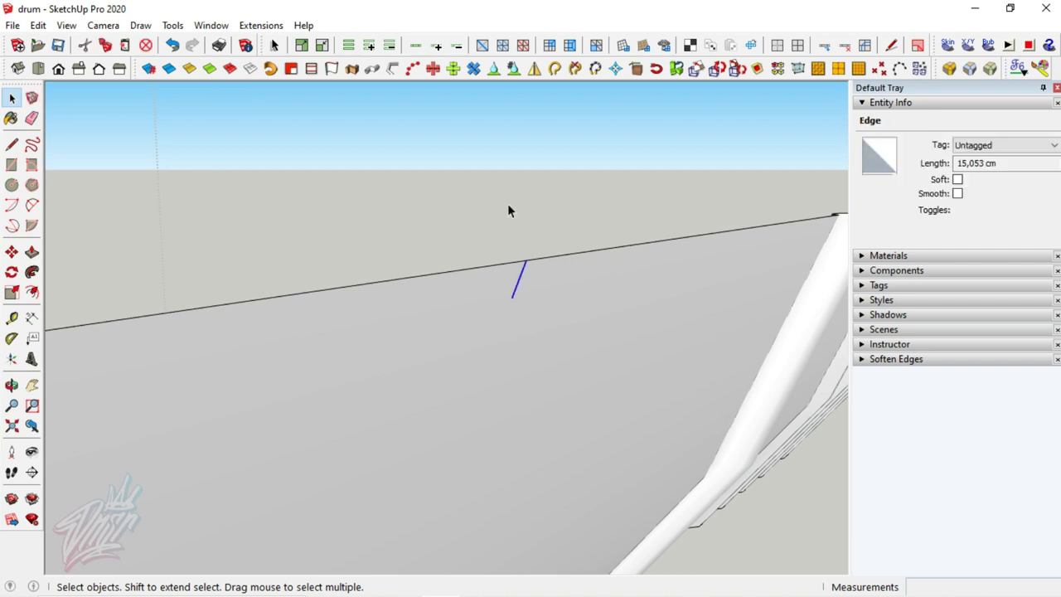
left_click(331, 68)
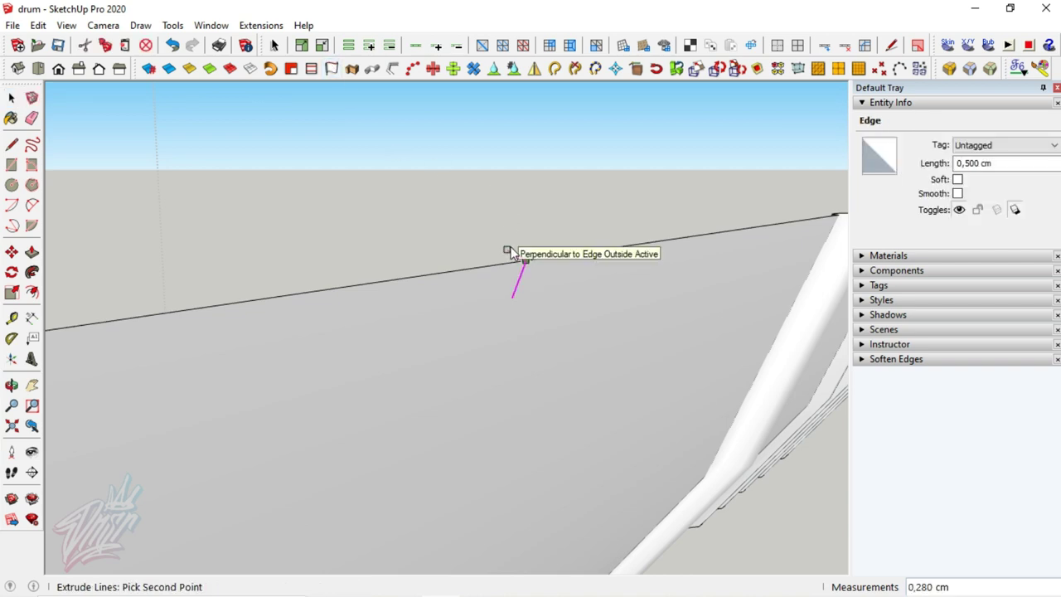
type(",25")
key("Return")
key("space")
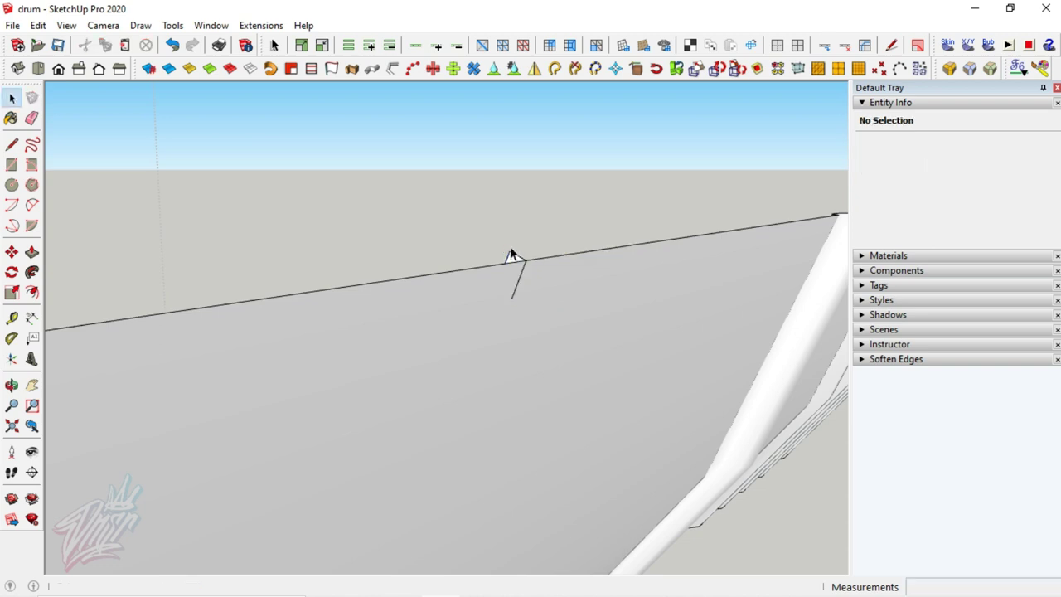
Move the small face 0.25 cm so it straddles the panel's edge
scroll(513, 259, "up", 3)
scroll(513, 259, "up", 1)
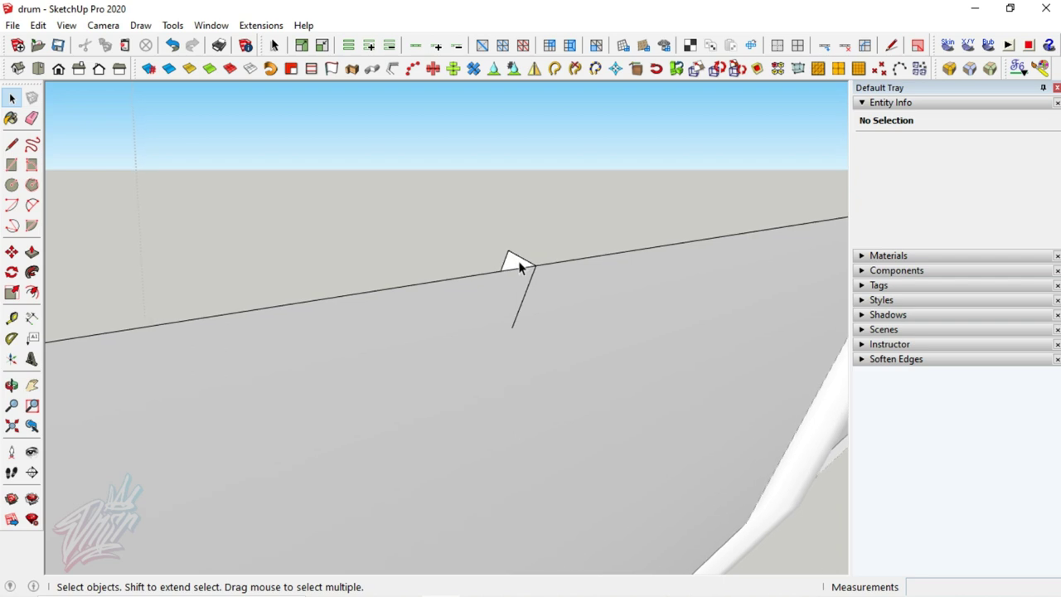
scroll(516, 261, "up", 1)
scroll(519, 265, "up", 1)
key("m")
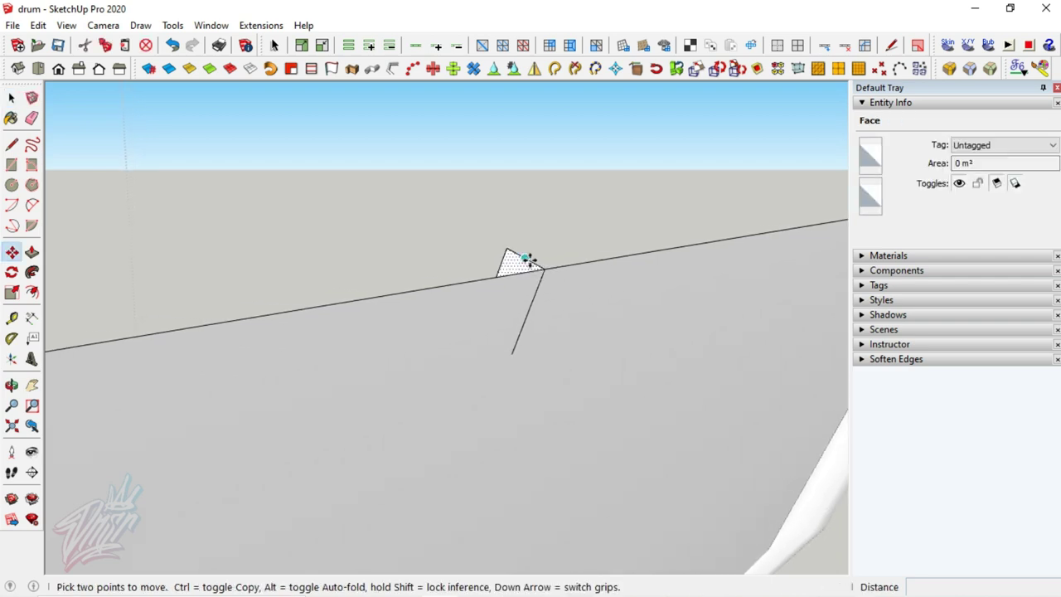
left_click(526, 259)
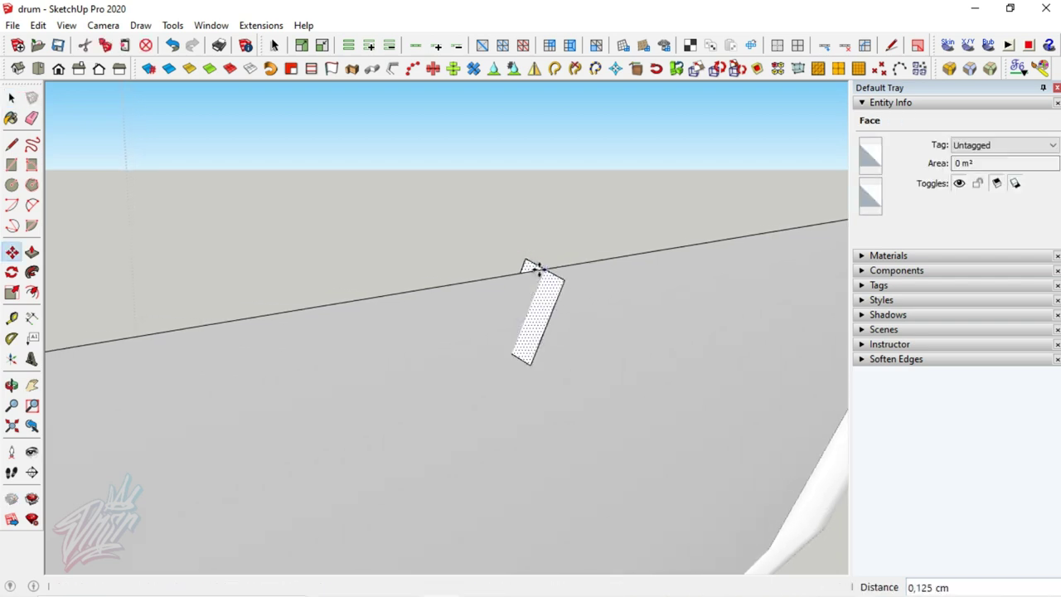
middle_click_drag(546, 290, 514, 357)
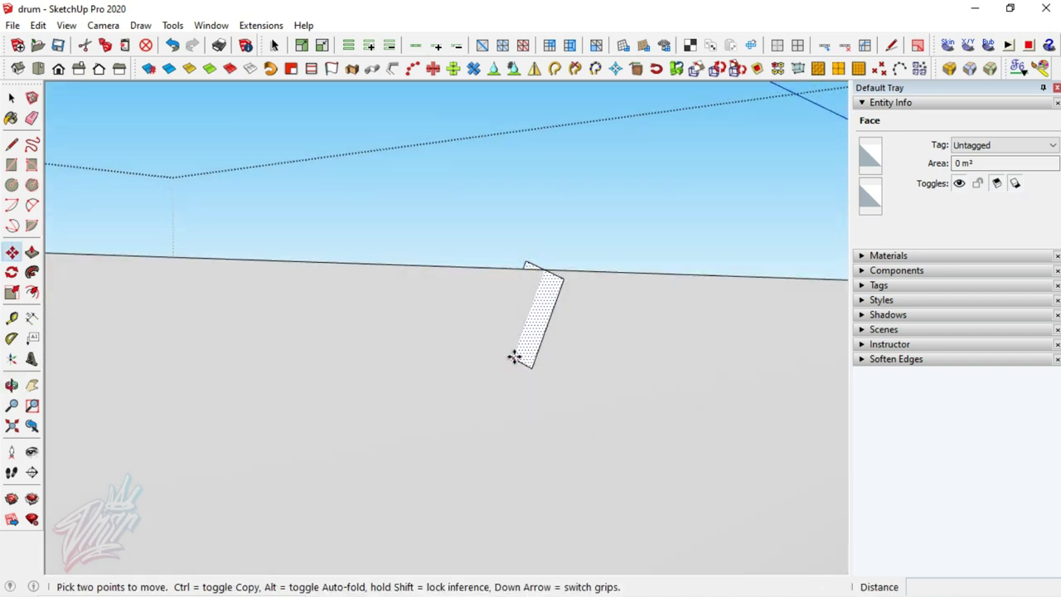
left_click(515, 352)
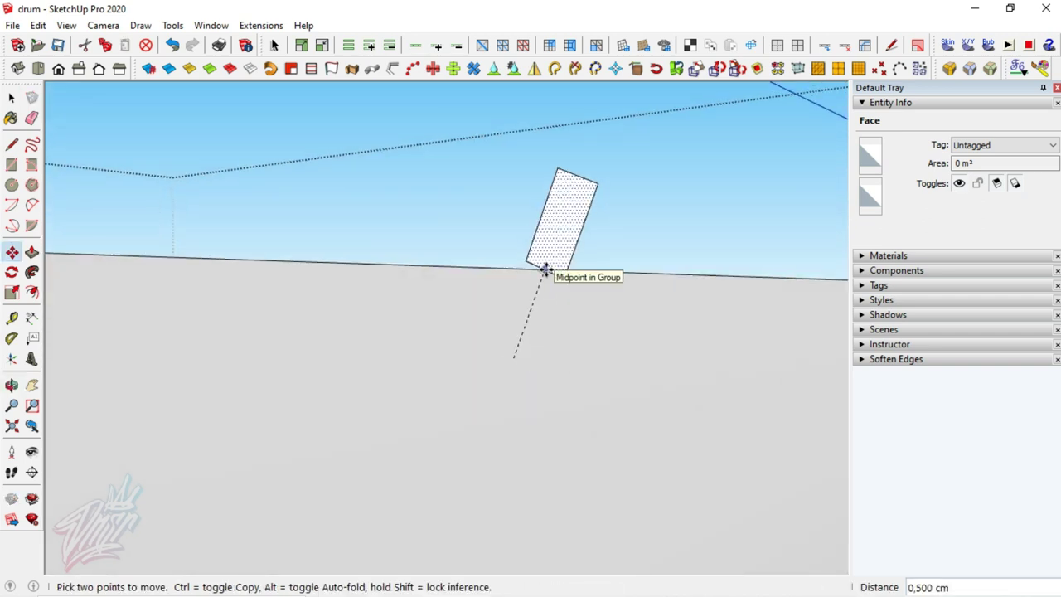
type("5")
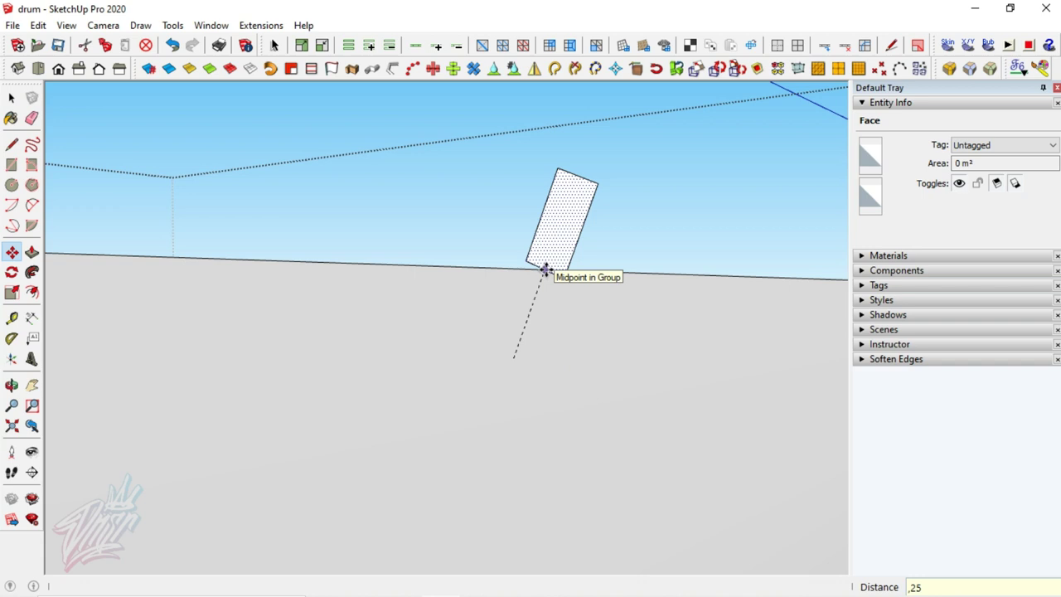
key("Return")
key("space")
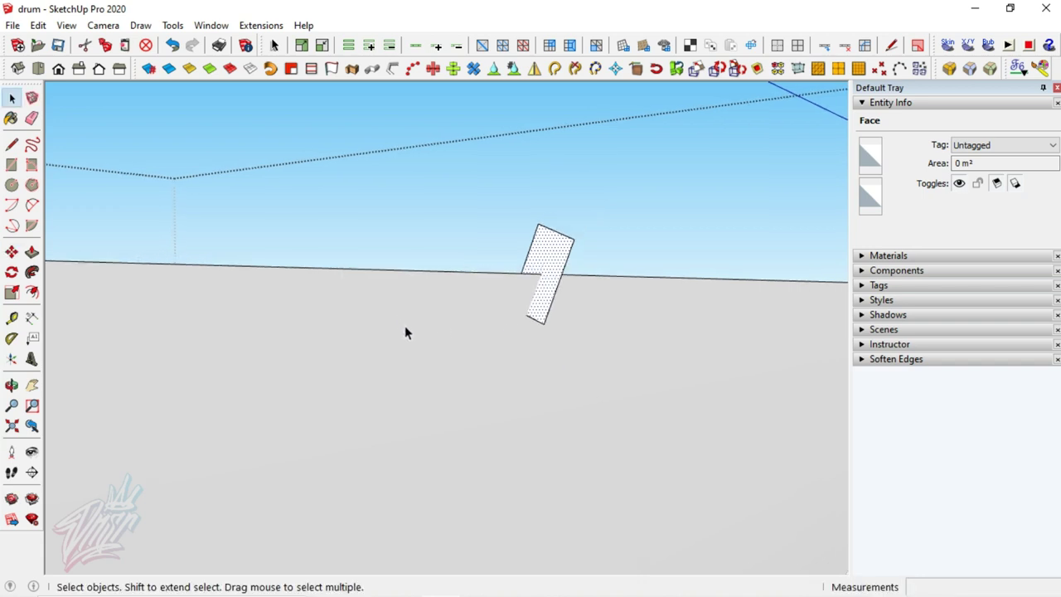
scroll(453, 362, "down", 2)
scroll(452, 362, "down", 2)
scroll(453, 363, "down", 2)
scroll(558, 355, "down", 2)
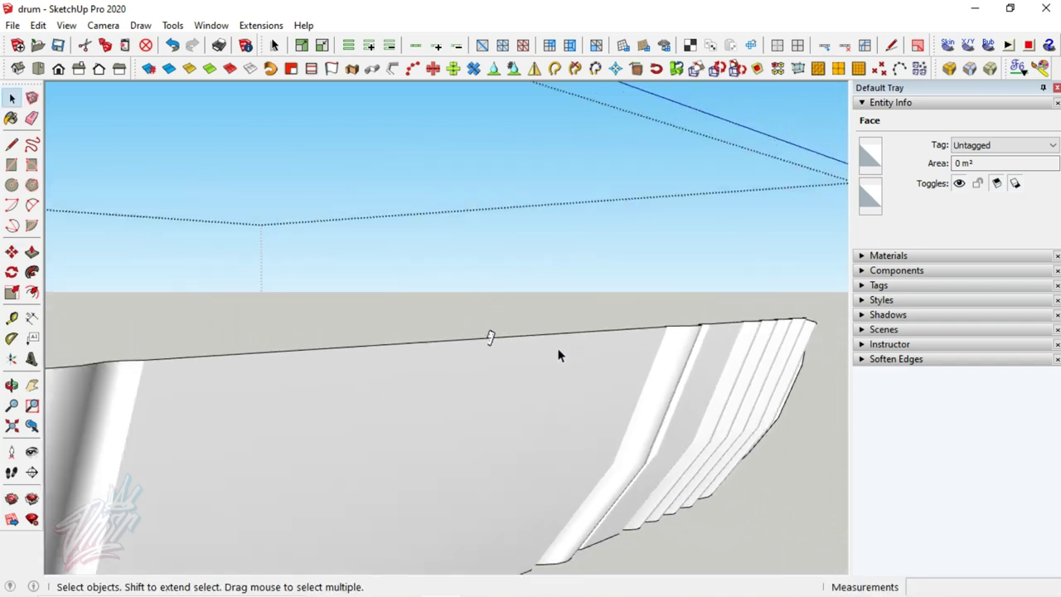
scroll(530, 398, "down", 2)
mouse_move(495, 446)
middle_mouse_down()
mouse_move(214, 481)
mouse_move(407, 466)
middle_mouse_up()
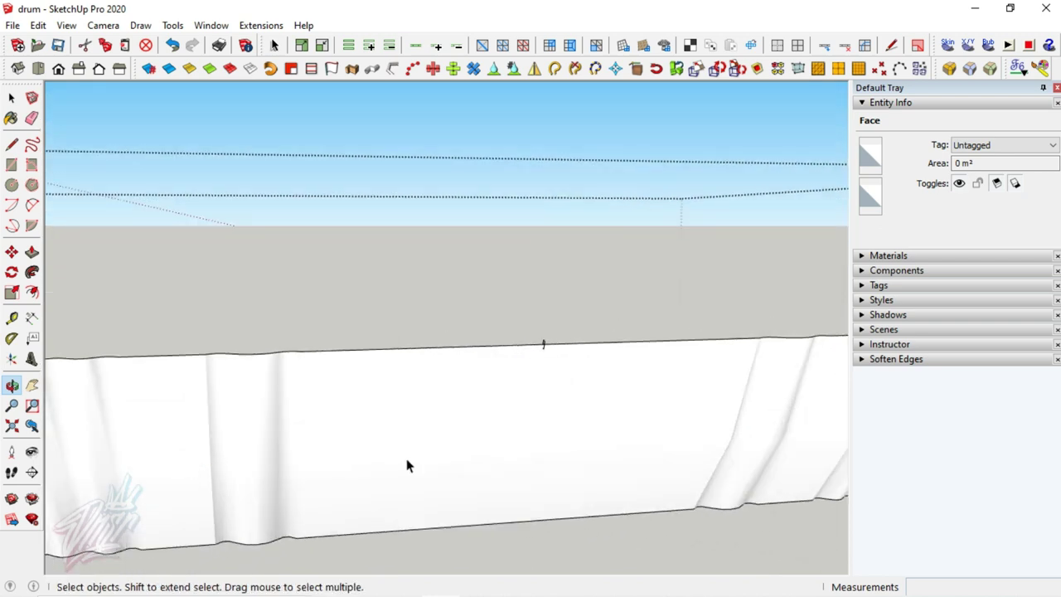
Split the copied panel, delete its right half, and weld the left outline into one curve
key("Delete")
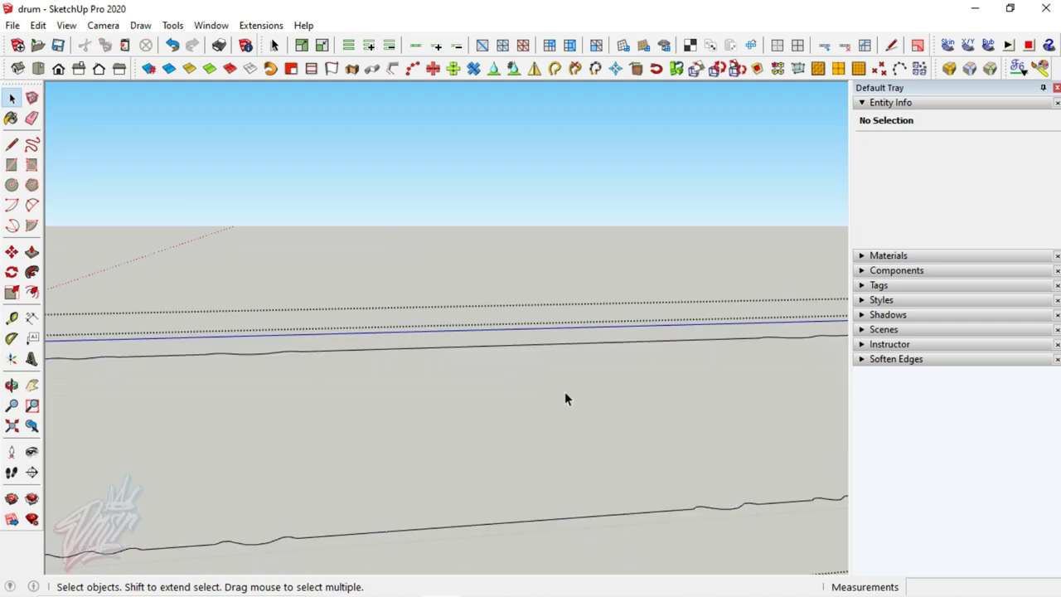
key("l")
left_click(543, 344)
left_click(505, 521)
key("space")
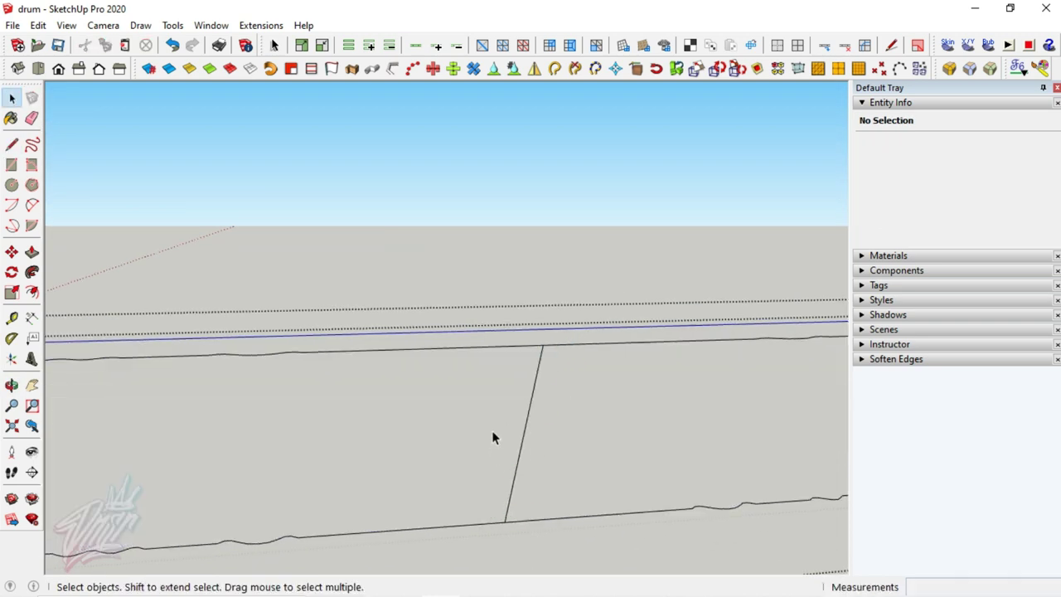
scroll(514, 415, "down", 2)
scroll(547, 397, "down", 2)
scroll(551, 415, "down", 1)
key("e")
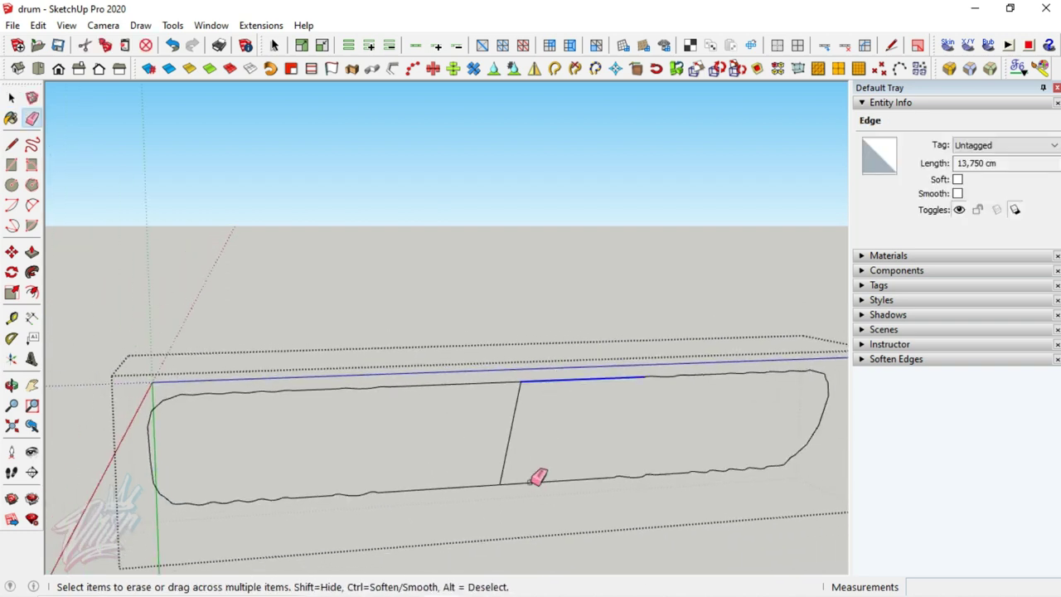
left_click_drag(541, 440, 511, 461)
key("space")
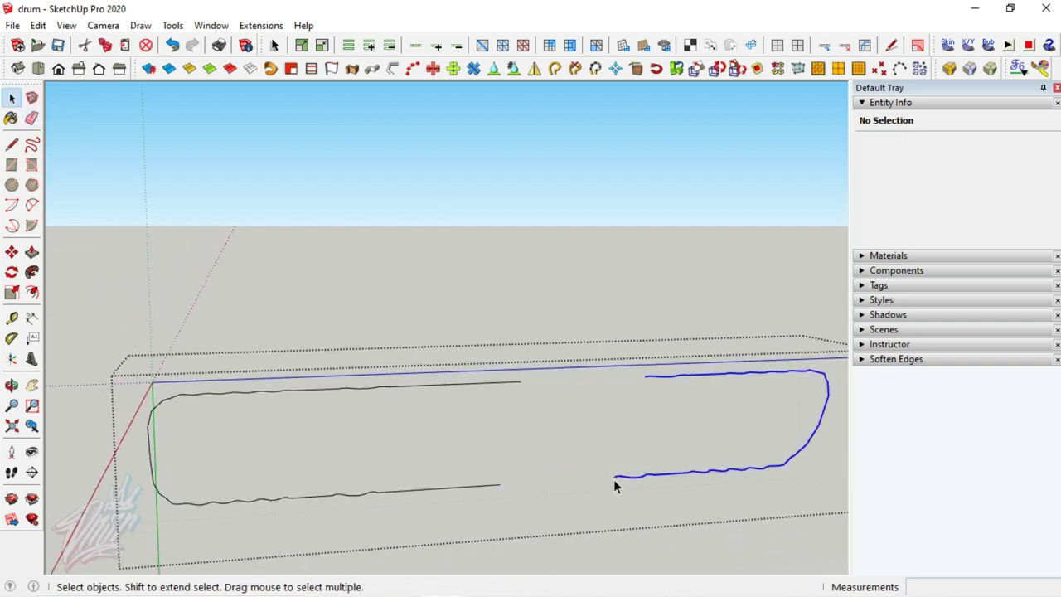
key("Delete")
triple_click(484, 488)
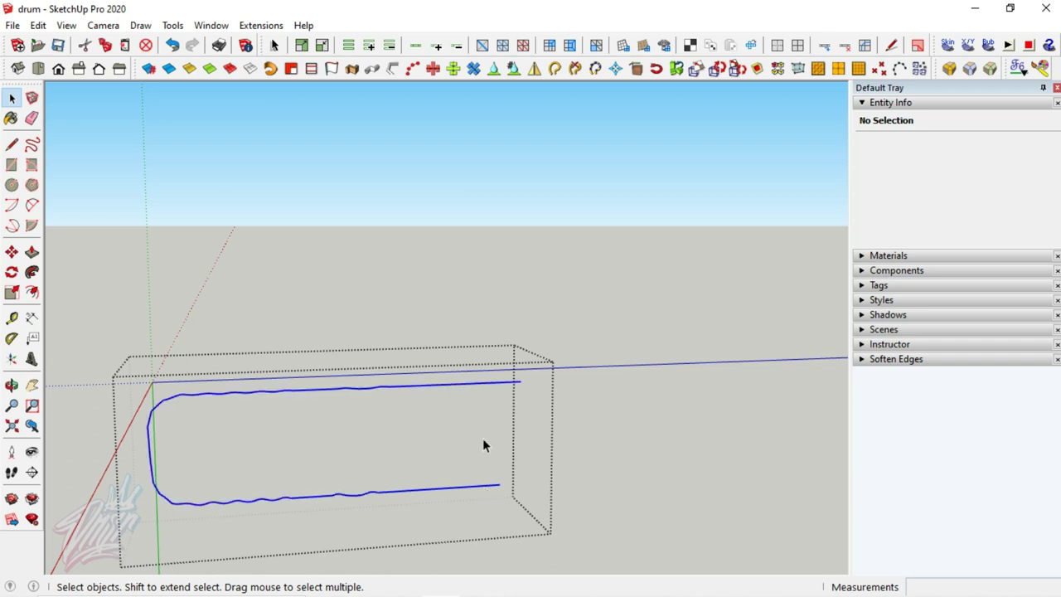
left_click(555, 68)
Explode the curve group and Follow Me the end profile along the curve into a band
scroll(497, 389, "up", 2)
scroll(497, 389, "up", 1)
scroll(498, 389, "up", 1)
scroll(497, 389, "up", 1)
scroll(506, 383, "up", 3)
mouse_move(512, 380)
middle_mouse_down()
mouse_move(528, 386)
mouse_move(561, 368)
mouse_move(586, 391)
middle_mouse_up()
left_click(579, 402)
right_click(579, 402)
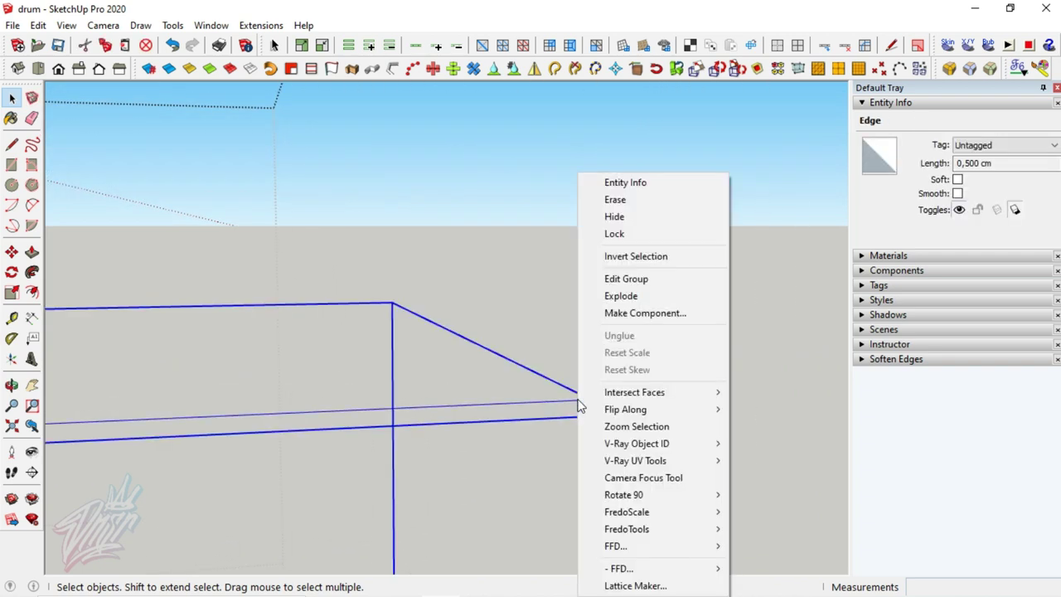
left_click(621, 296)
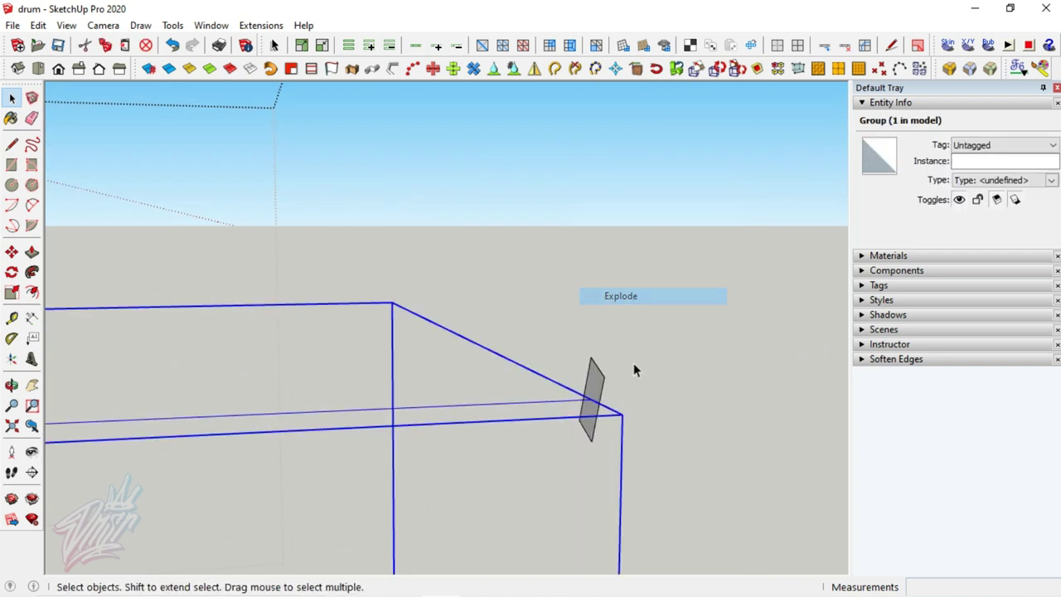
left_click(591, 385)
key("space")
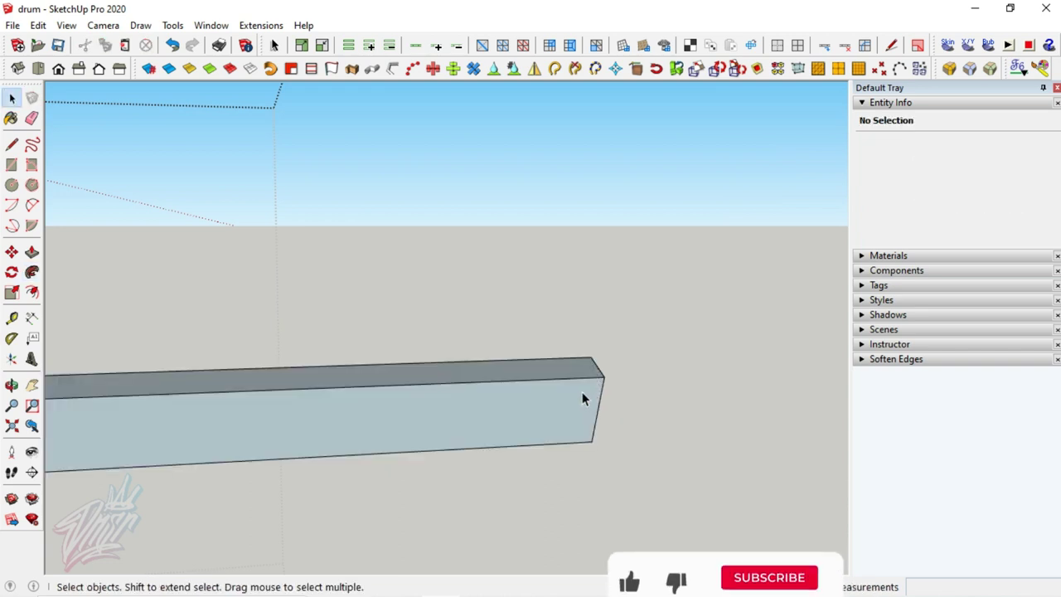
triple_click(582, 399)
Mirror the swept beam to create a matching copy
middle_click_drag(578, 399, 422, 386)
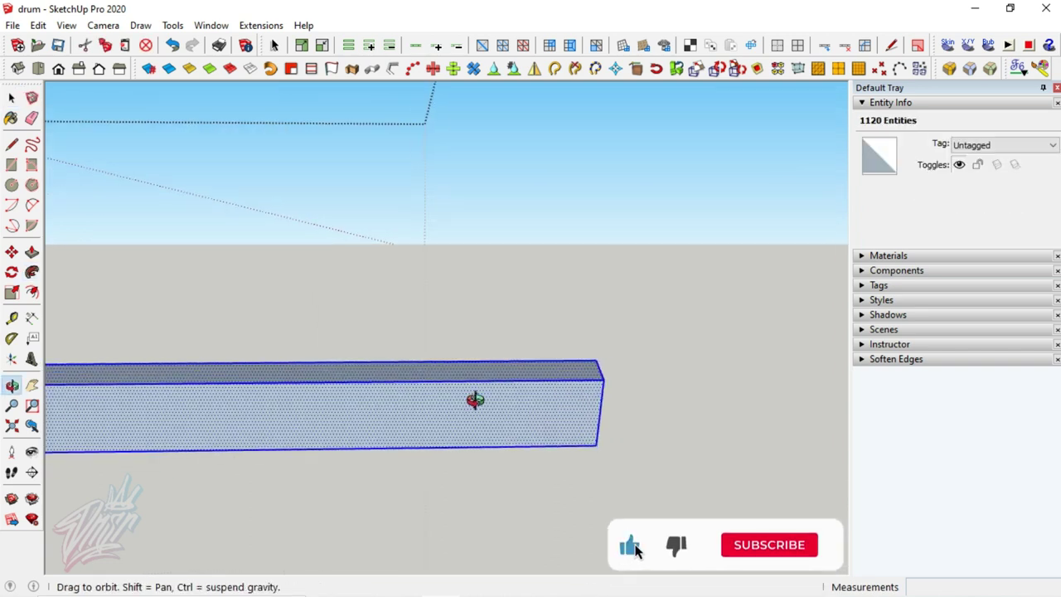
left_click(535, 69)
left_click(562, 519)
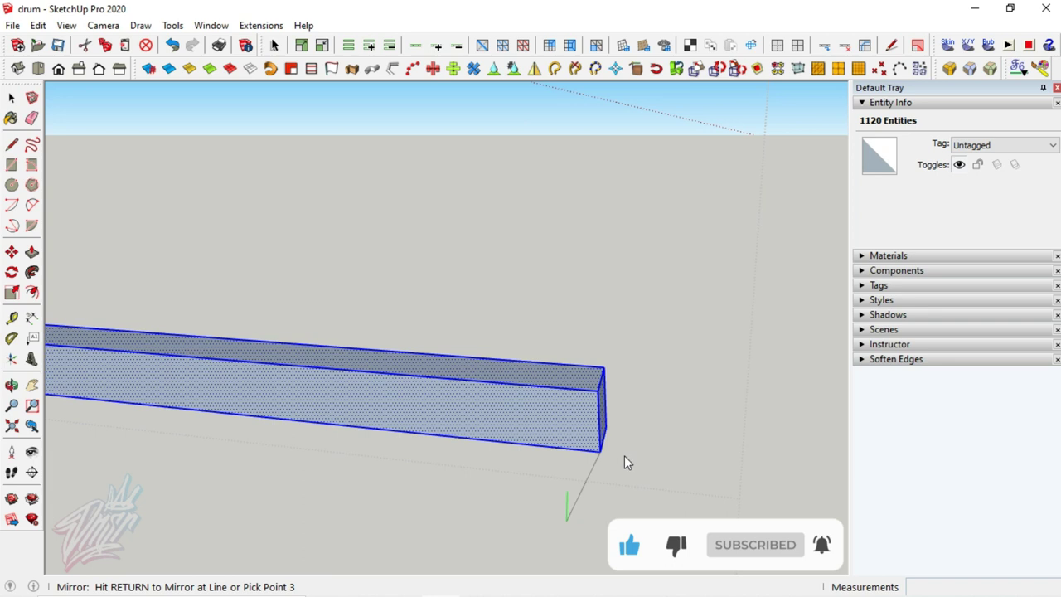
left_click(643, 437)
Reverse the faces of both beams and group them together
mouse_move(698, 284)
middle_mouse_down()
mouse_move(651, 235)
mouse_move(711, 241)
mouse_move(620, 211)
middle_mouse_up()
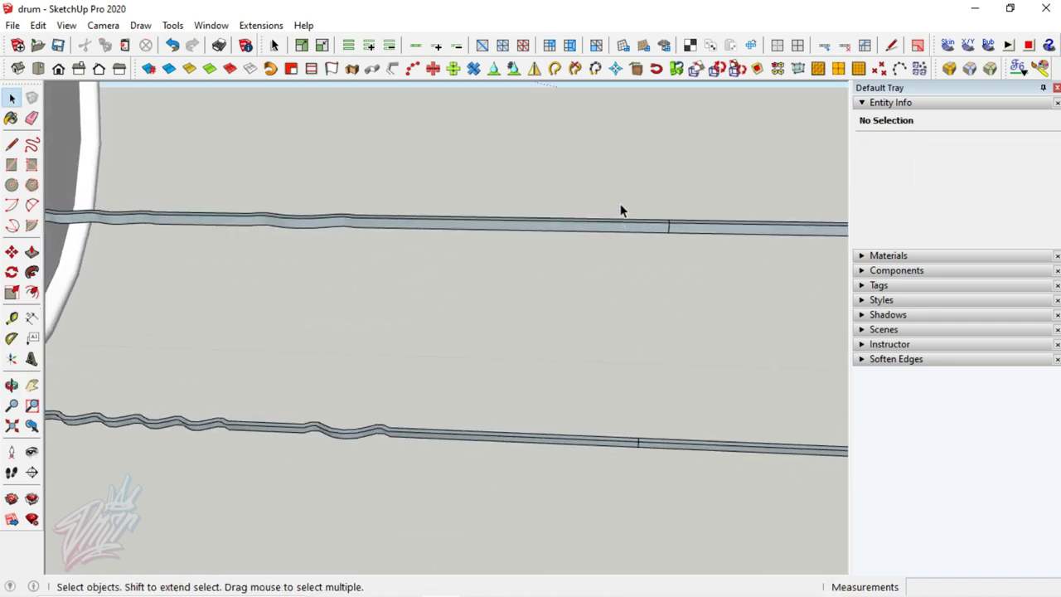
left_click_drag(695, 448, 711, 489)
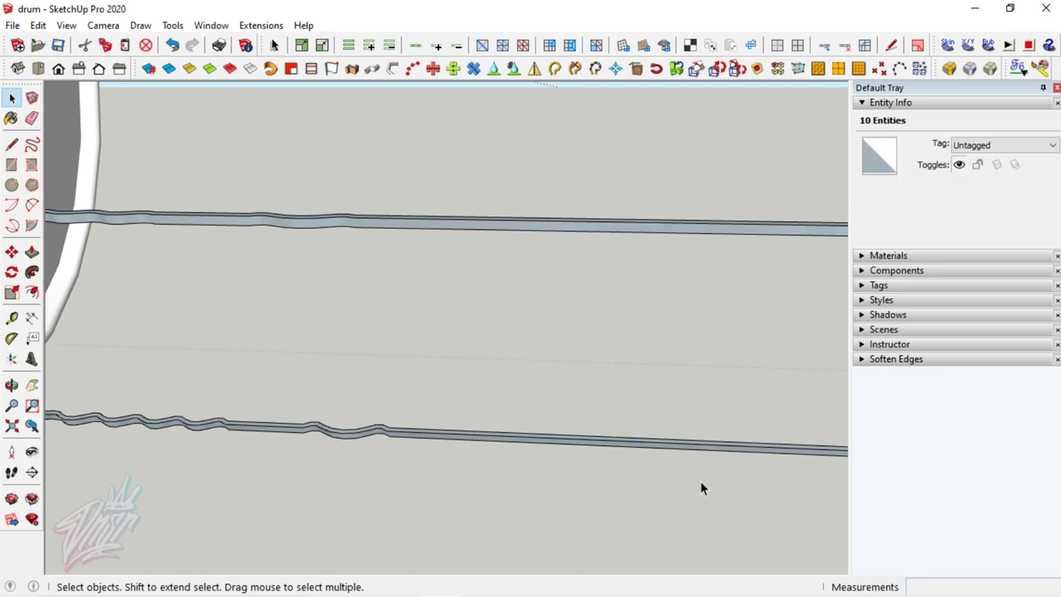
left_click(670, 449)
triple_click(666, 444)
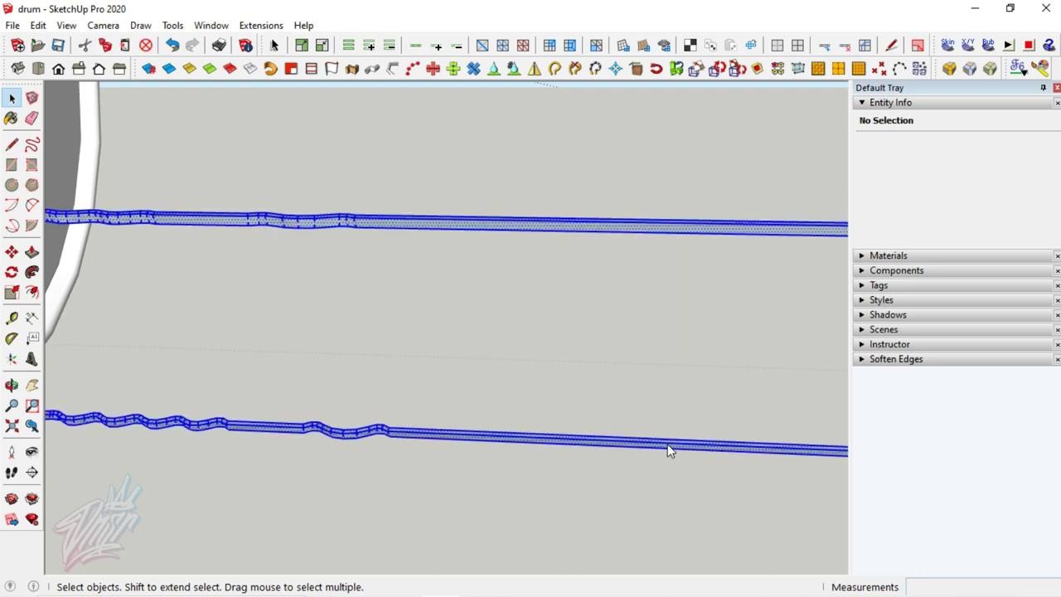
right_click(667, 444)
left_click(712, 255)
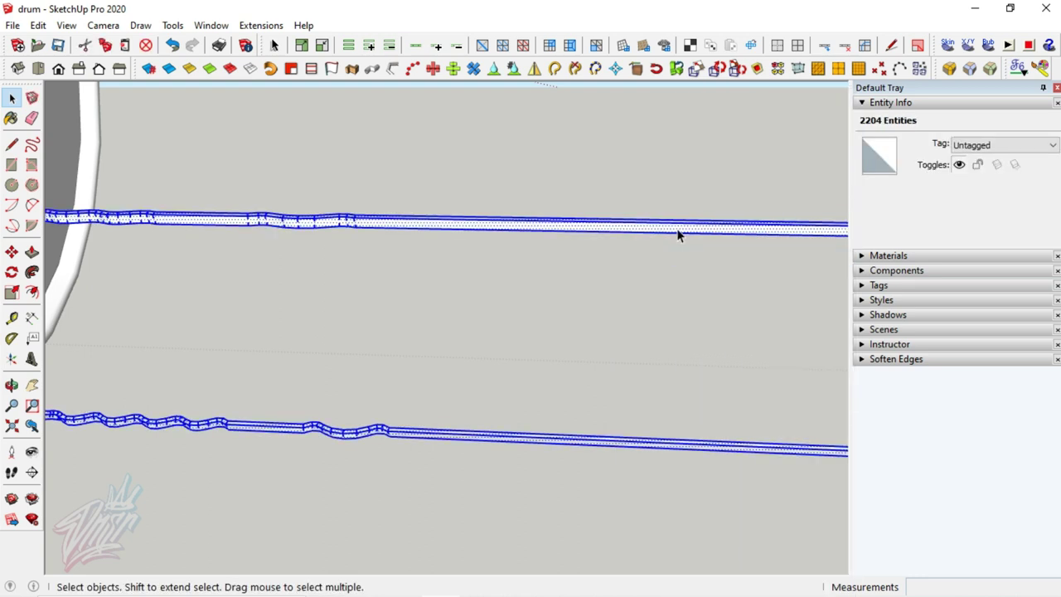
right_click(674, 228)
left_click(709, 222)
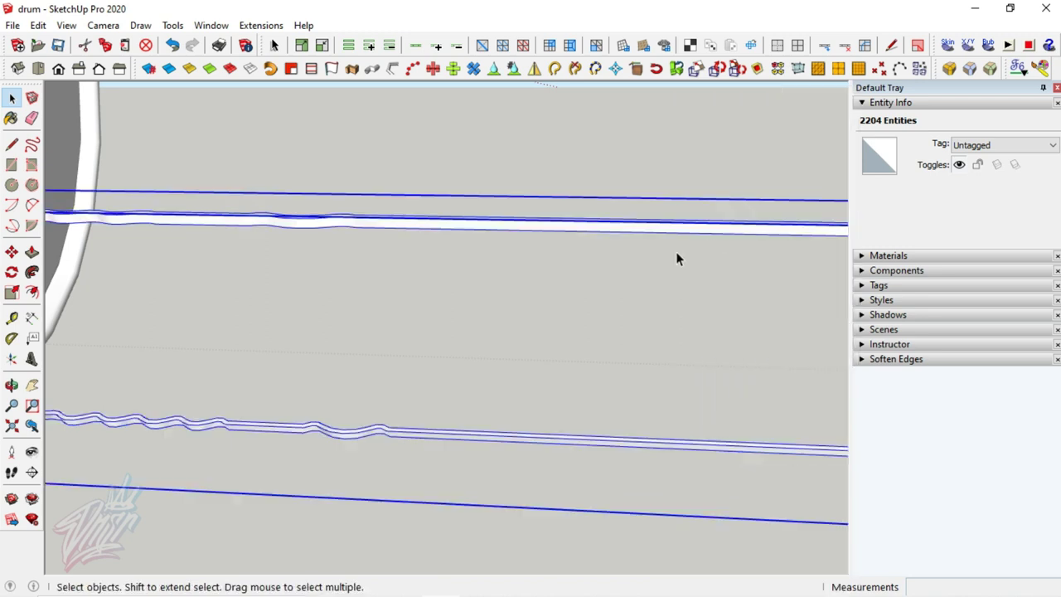
Move the beam group 100 along the blue axis and erase the unwanted loop
scroll(676, 252, "down", 5)
scroll(692, 241, "down", 3)
key("m")
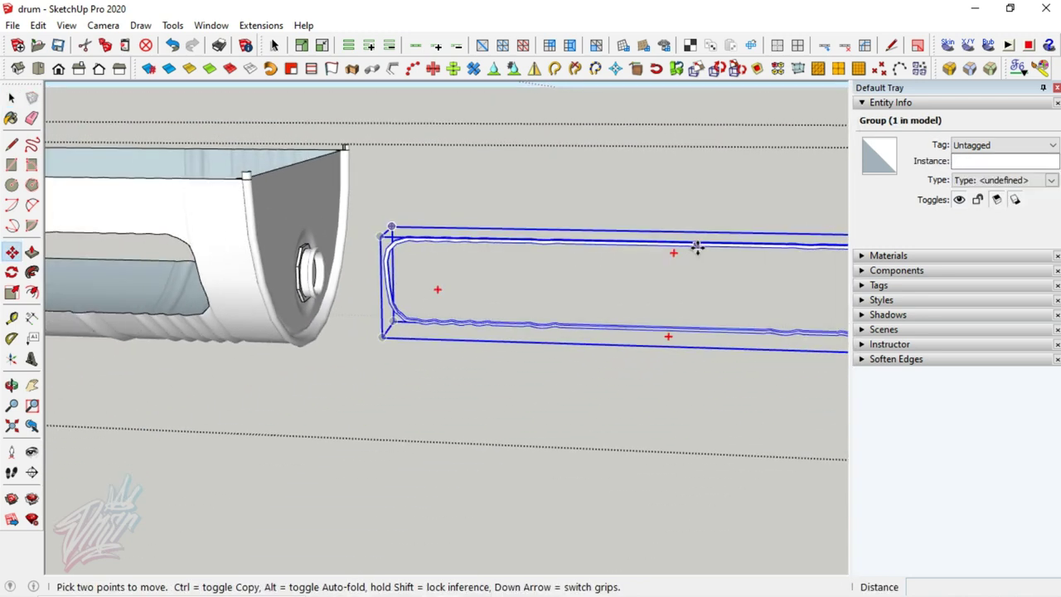
left_click(649, 249)
type("100")
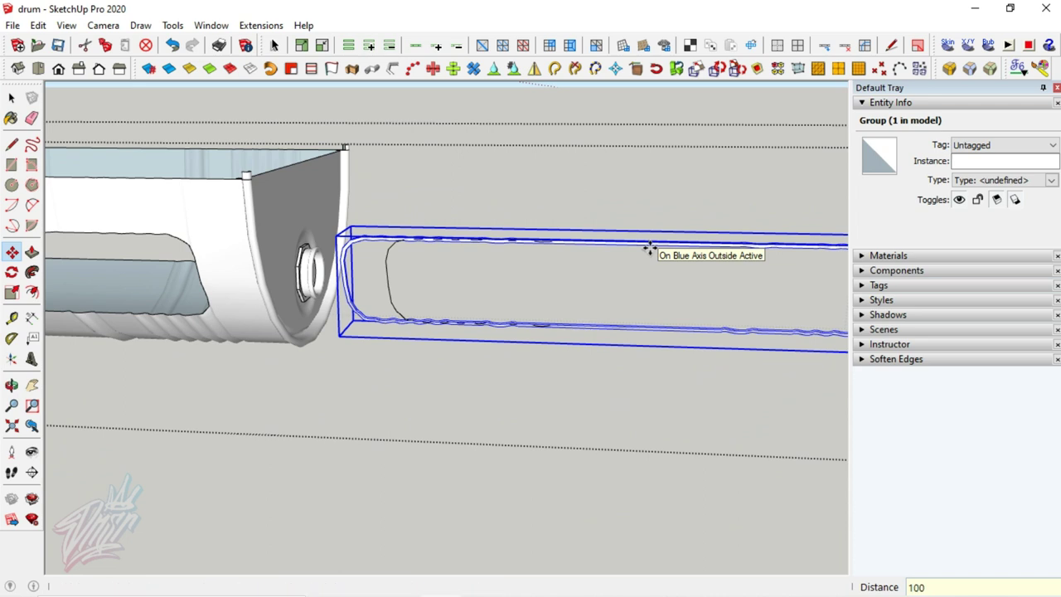
key("Return")
key("e")
left_click(657, 242)
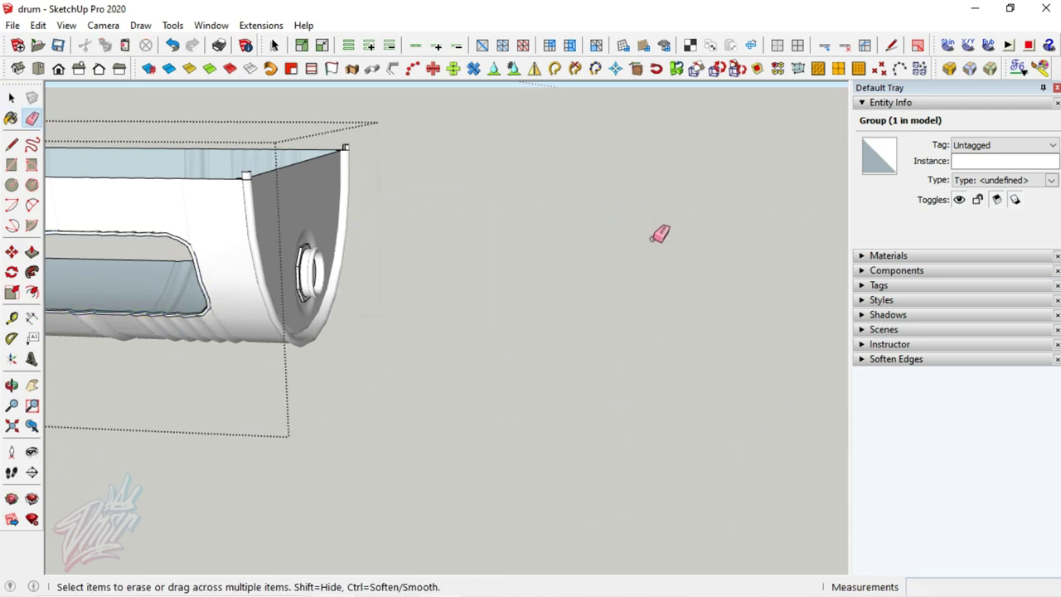
Mirror the loop around the cutout across the drum, then exit the group
key("h")
left_click_drag(448, 294, 505, 295)
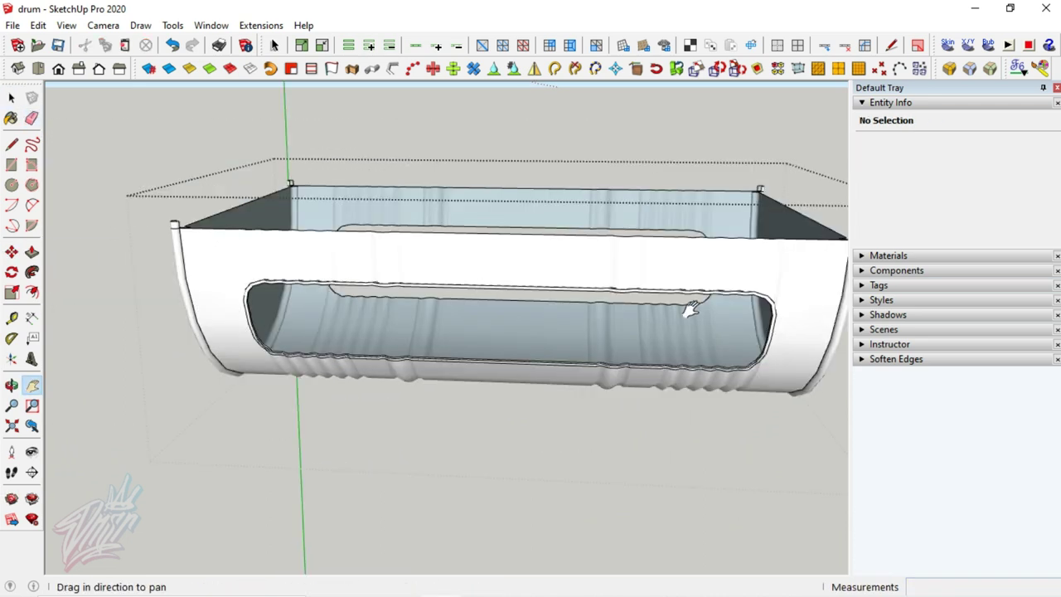
key("space")
left_click(696, 313)
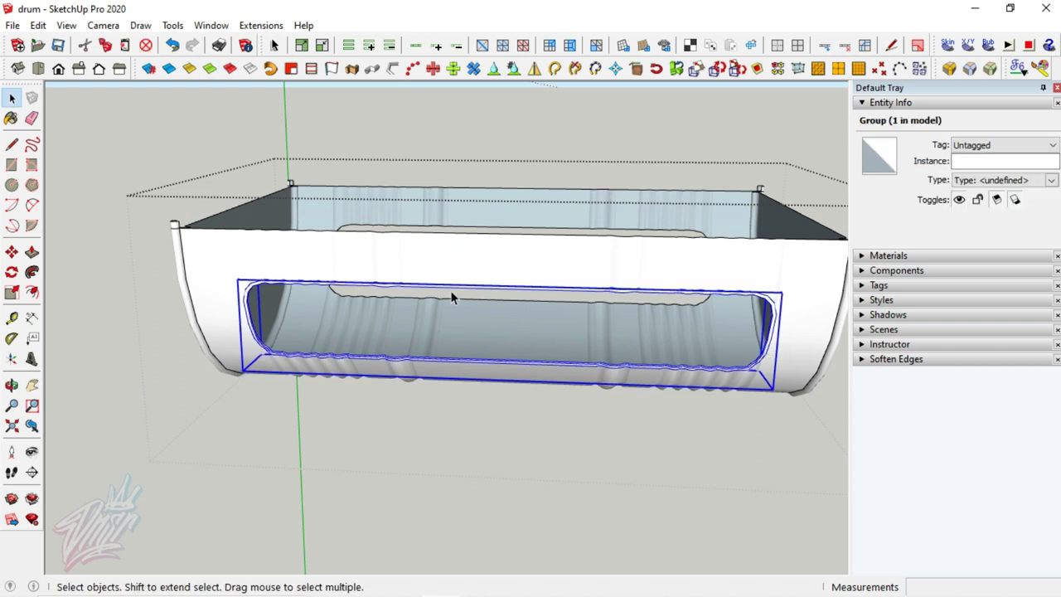
mouse_move(491, 298)
middle_mouse_down()
mouse_move(510, 336)
mouse_move(628, 360)
middle_mouse_up()
middle_click_drag(565, 343, 541, 210, "shift")
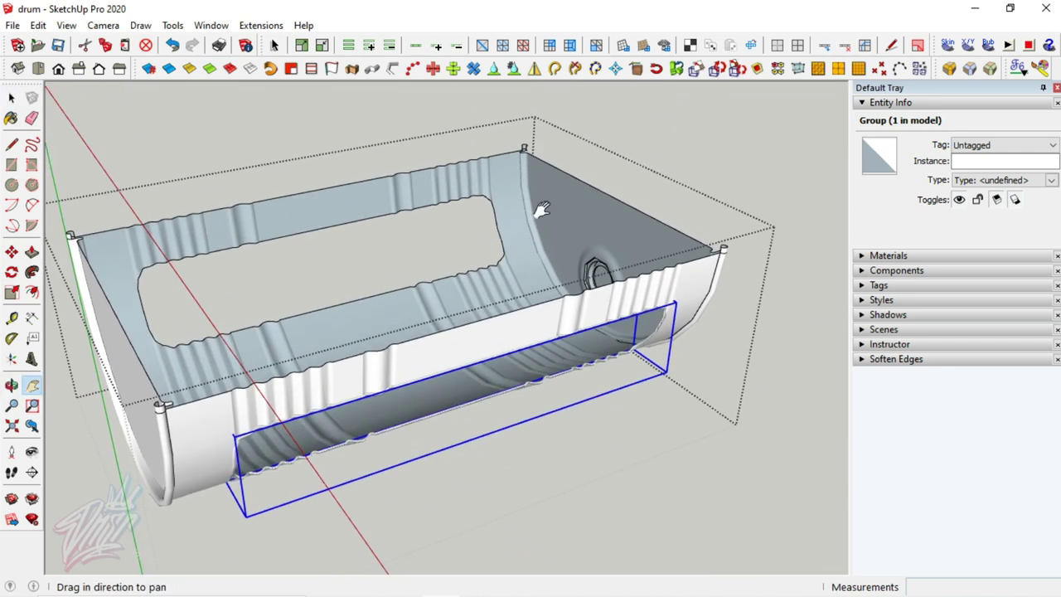
left_click(533, 73)
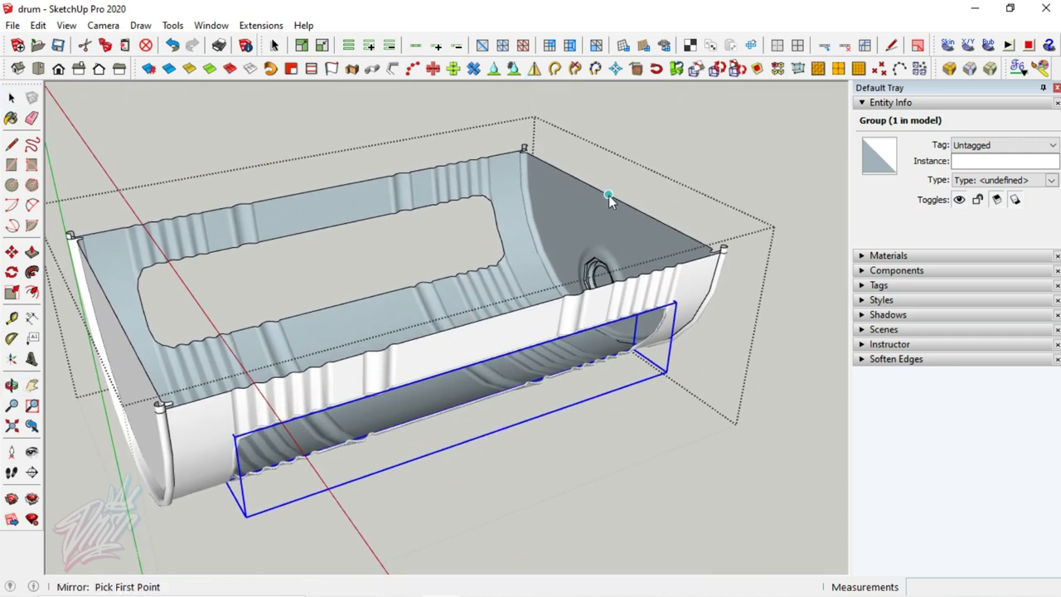
key("Return")
key("space")
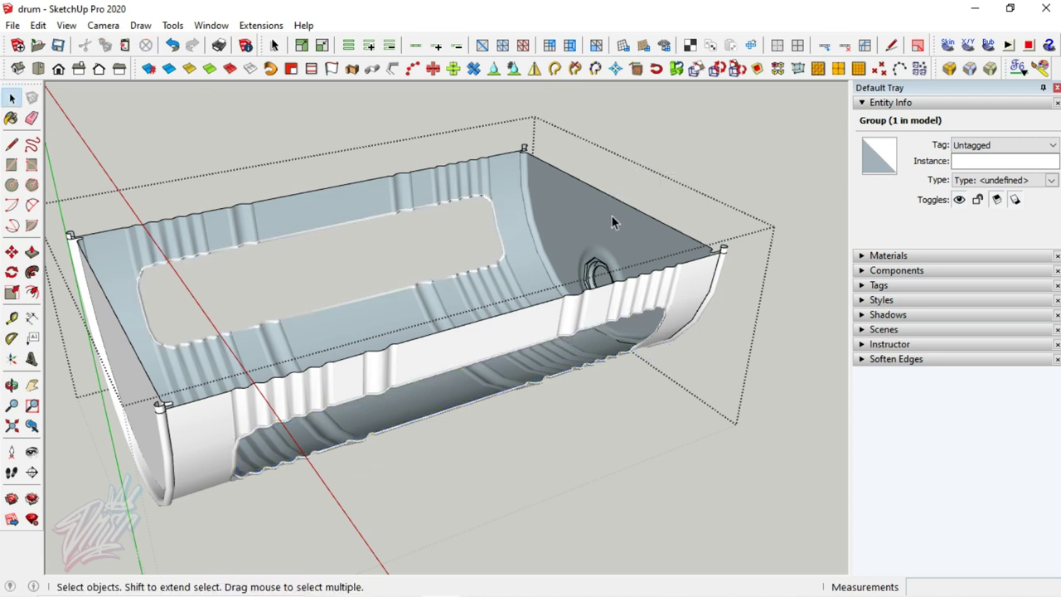
mouse_move(552, 324)
middle_mouse_down()
mouse_move(368, 293)
mouse_move(457, 287)
middle_mouse_up()
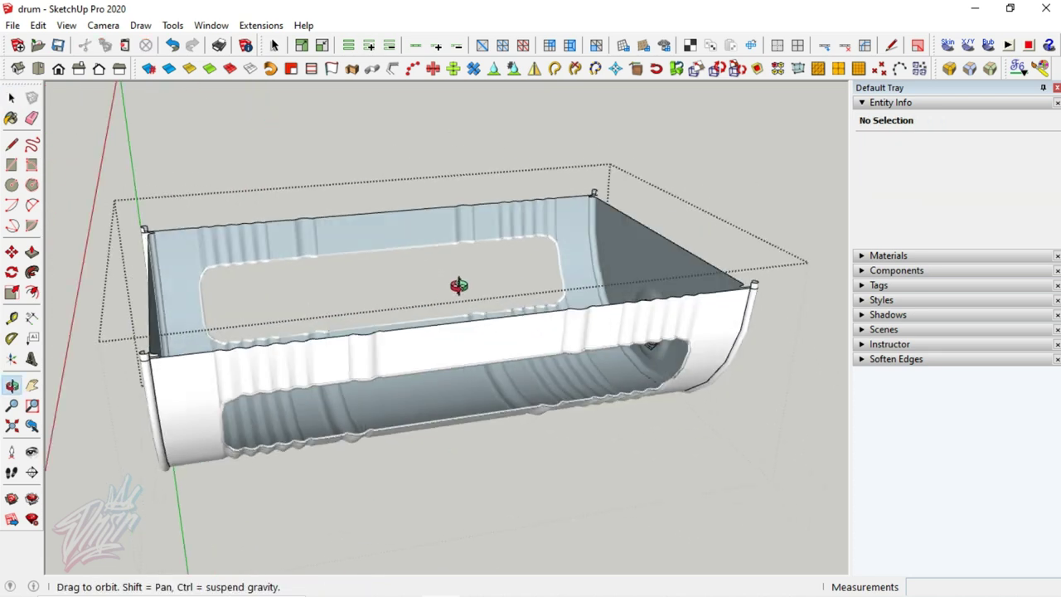
key("Escape")
Delete the slab face in front of the drum and draw a 46.5 cm line across the rim
left_click(503, 402)
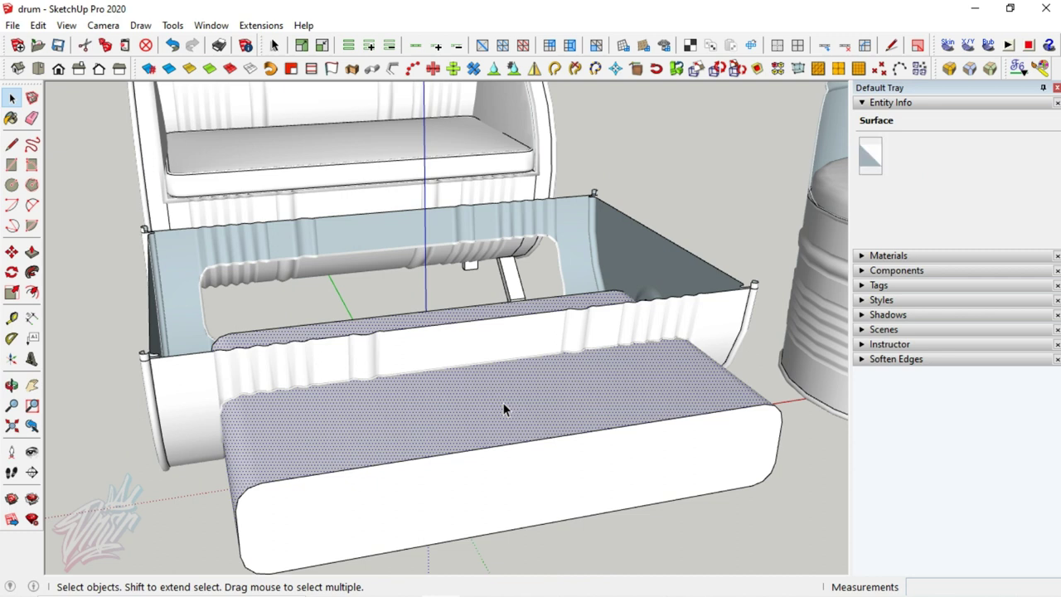
key("Delete")
middle_click_drag(433, 362, 494, 298)
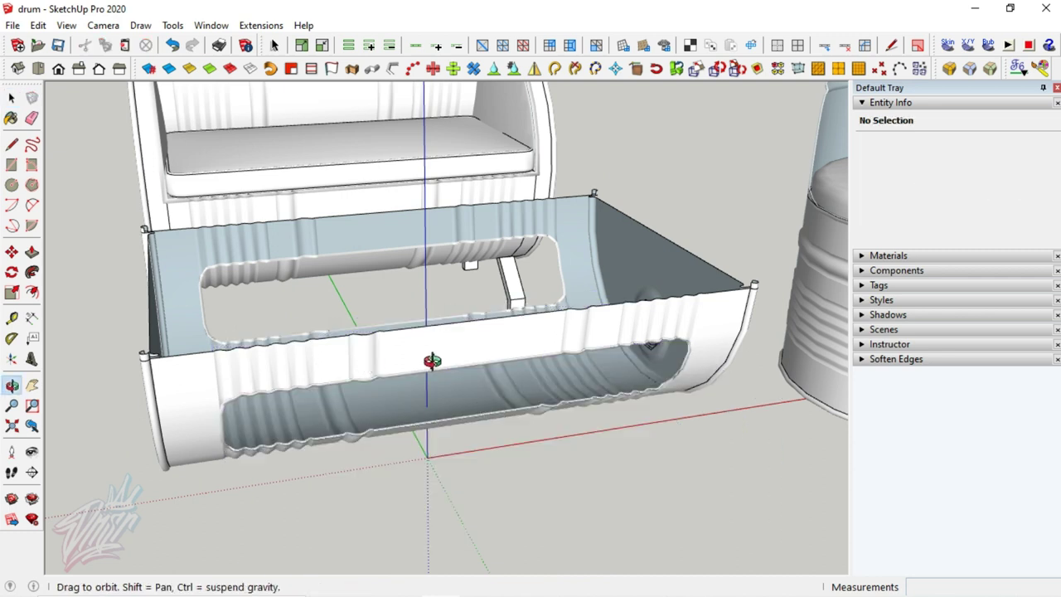
key("l")
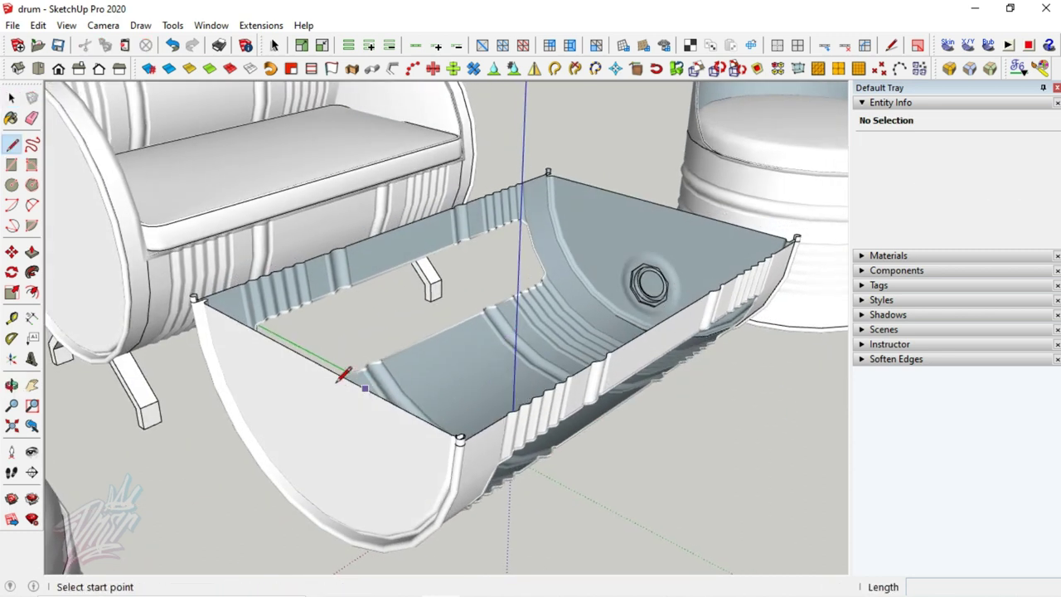
left_click(322, 363)
type("46,5")
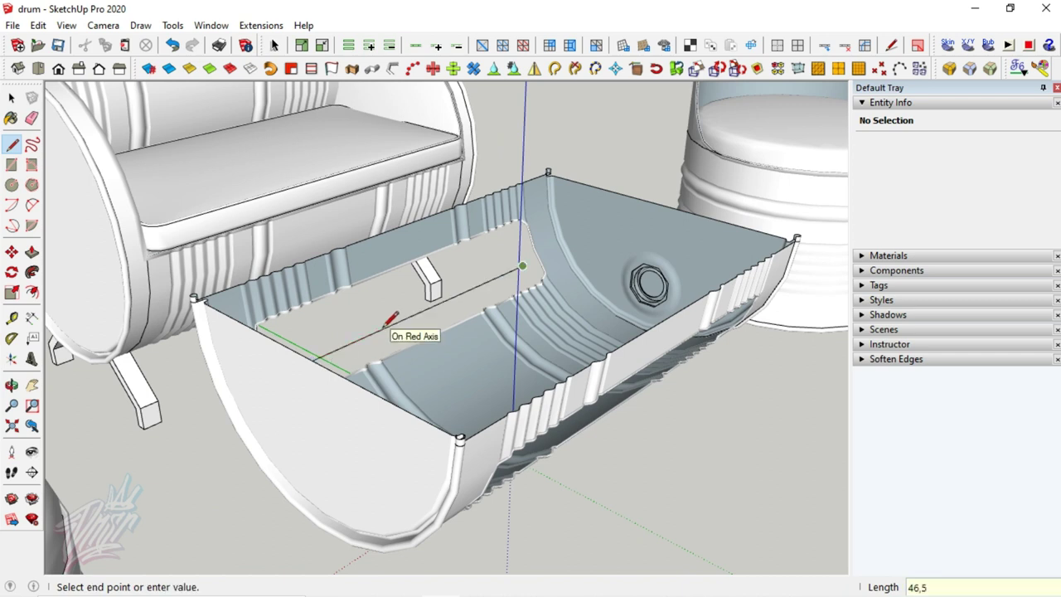
key("space")
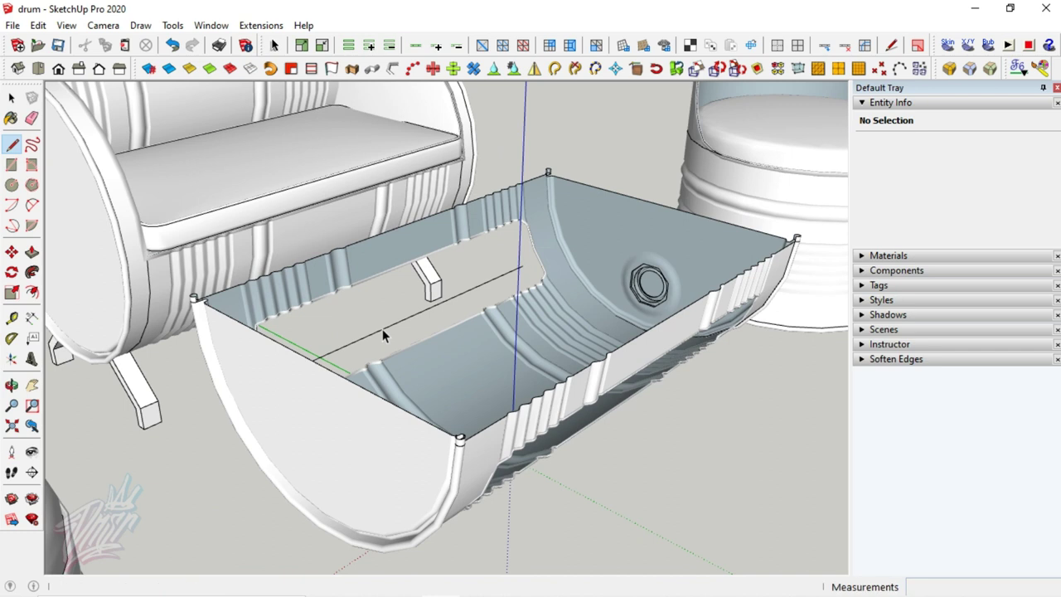
Extrude the rim line 60 cm into a flat sheet across the drum's top
left_click(383, 334)
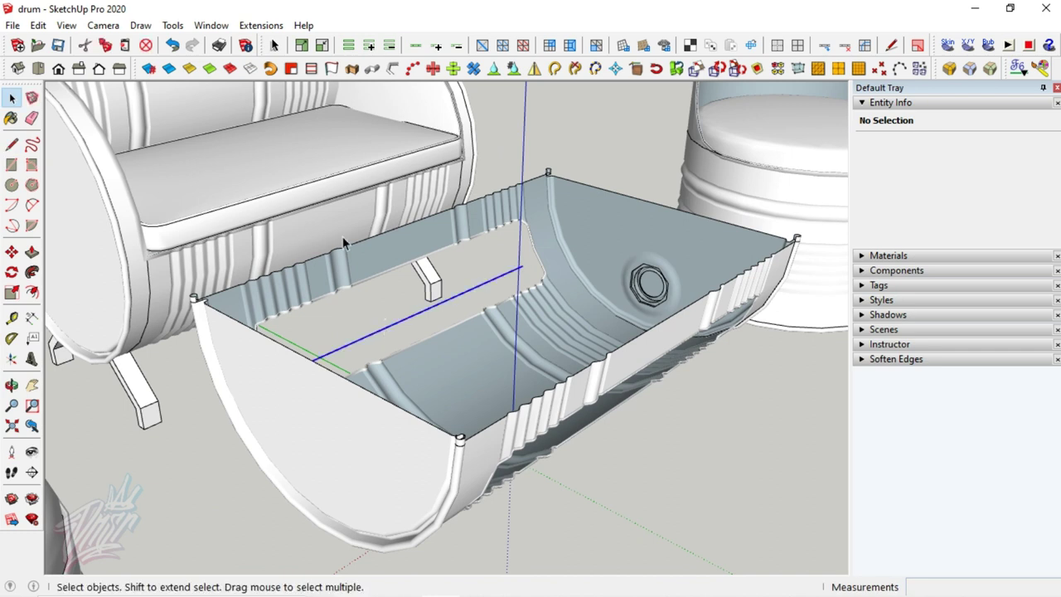
left_click(332, 69)
type("60")
key("Return")
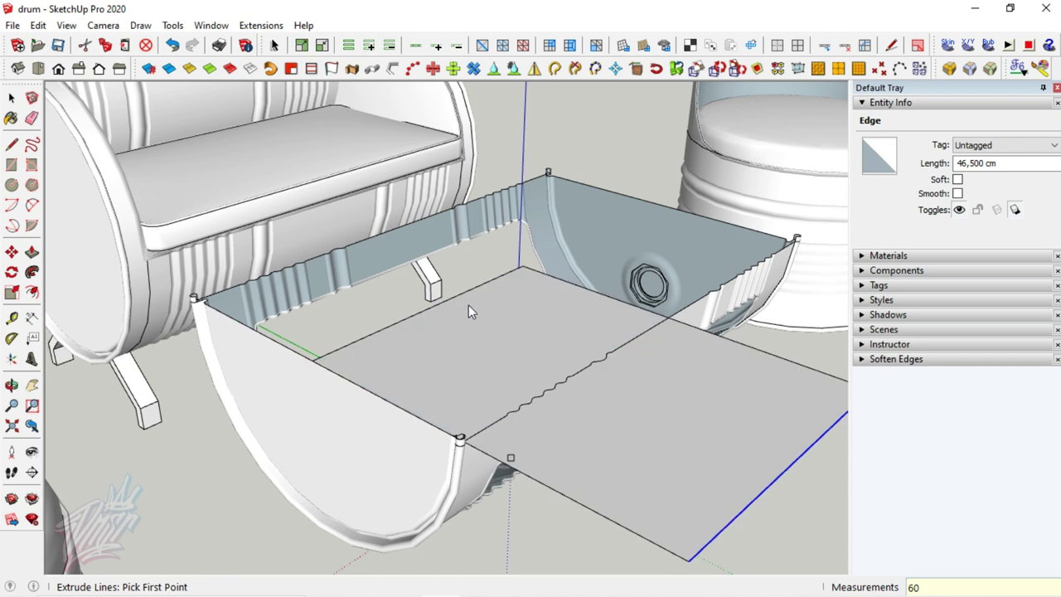
key("space")
double_click(466, 307)
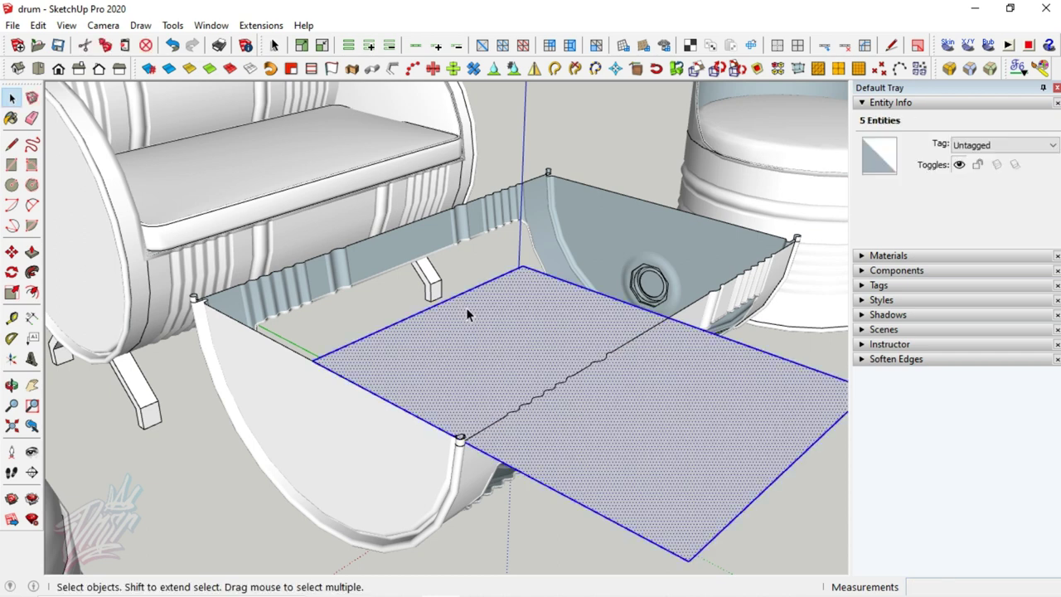
Group the new face and move the slab onto the drum's top rim
right_click(588, 391)
left_click(640, 255)
key("o")
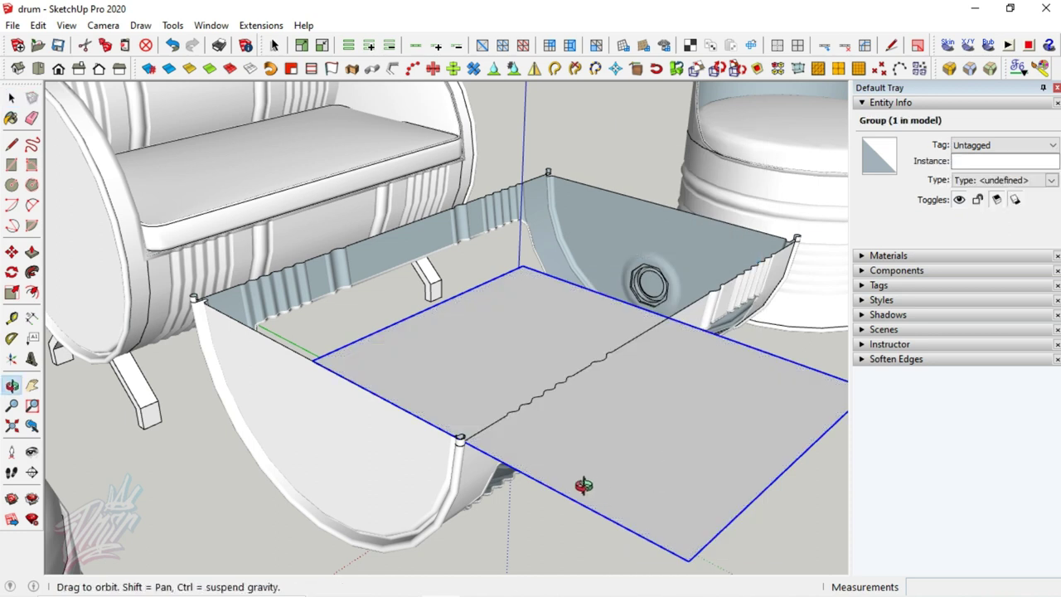
key("m")
left_click(508, 456)
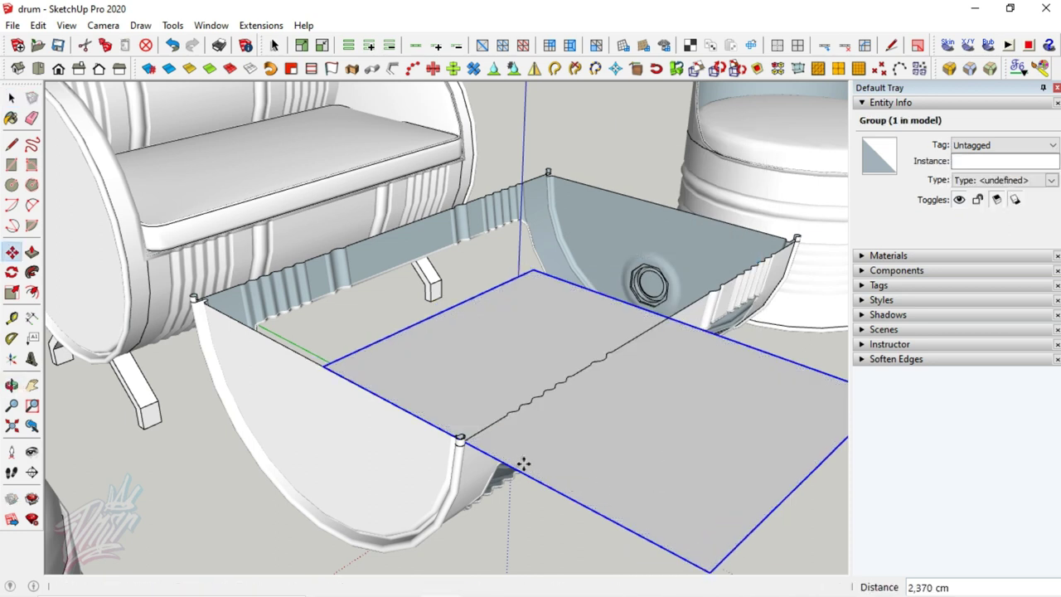
left_click(309, 359)
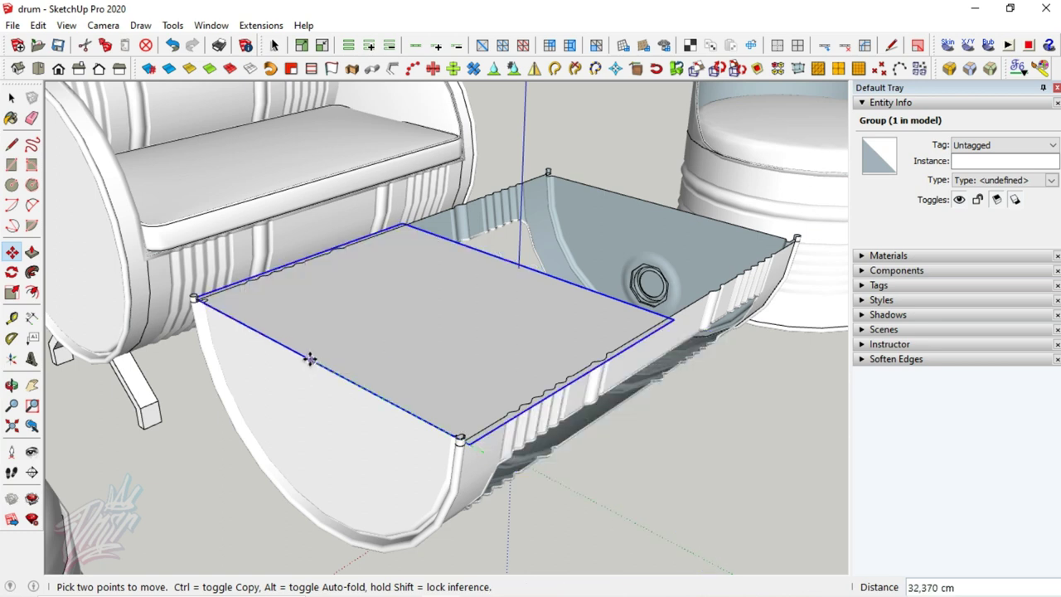
Move the slab again from its corner to adjust its position over the drum
left_click(674, 322)
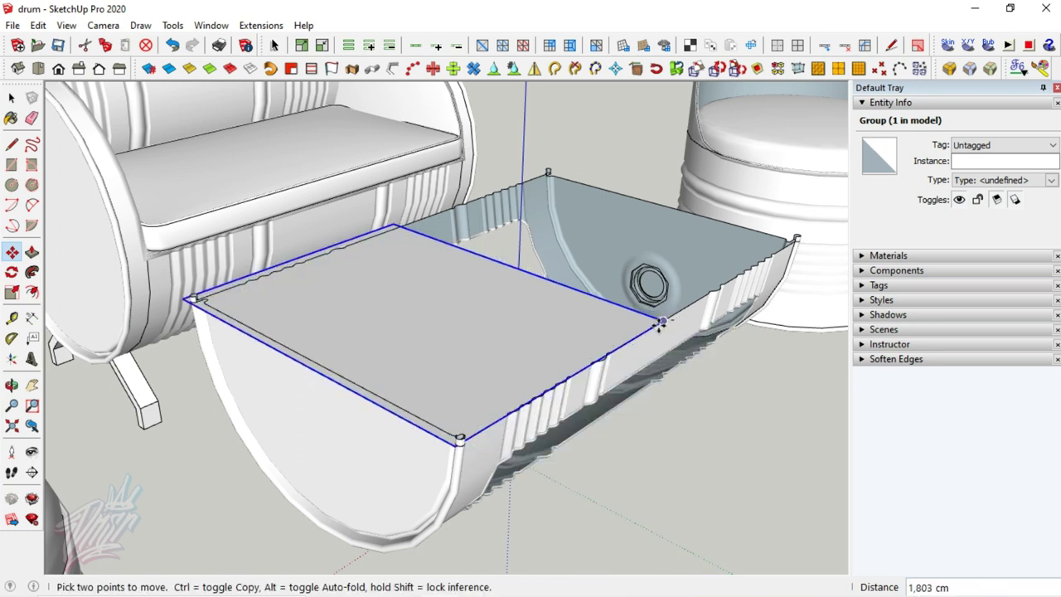
scroll(664, 322, "up", 1)
scroll(663, 322, "up", 2)
scroll(666, 322, "up", 2)
scroll(670, 322, "up", 1)
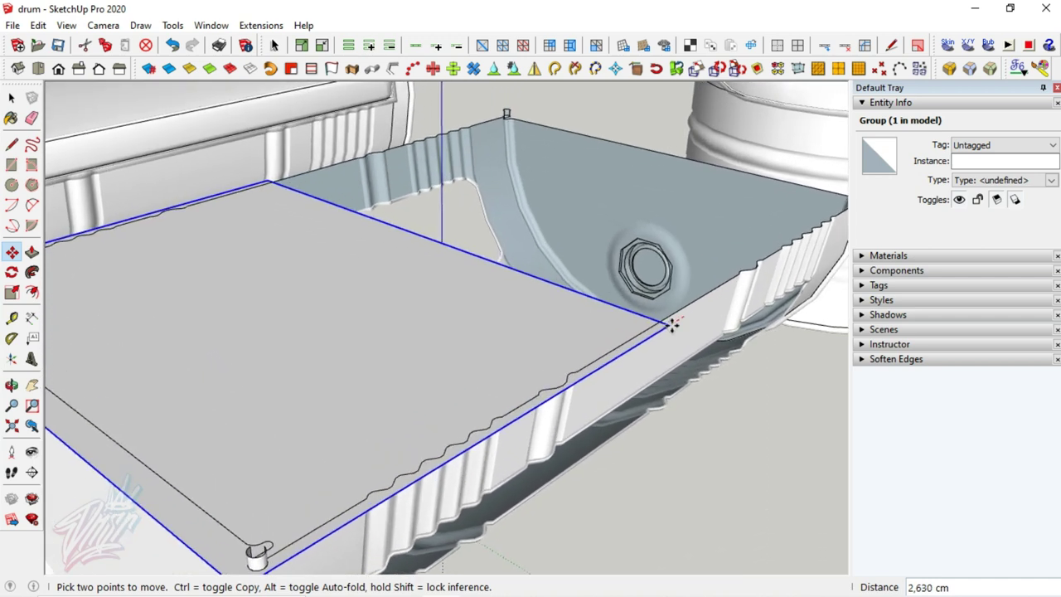
key("space")
Drop the glass panel into the tray and open its group for editing
middle_click_drag(569, 351, 507, 348)
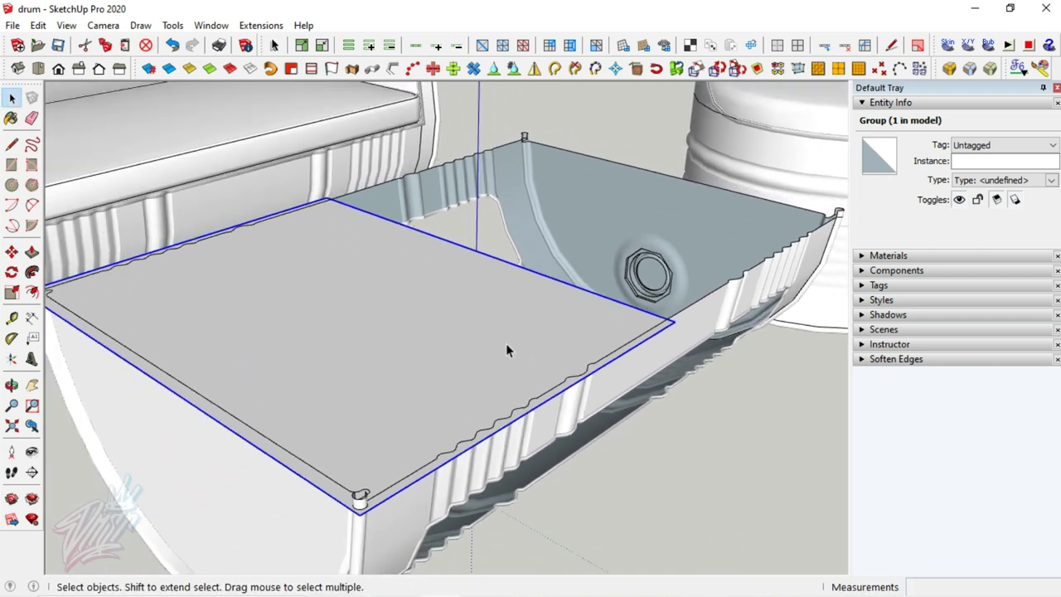
middle_click_drag(452, 375, 472, 332)
key("m")
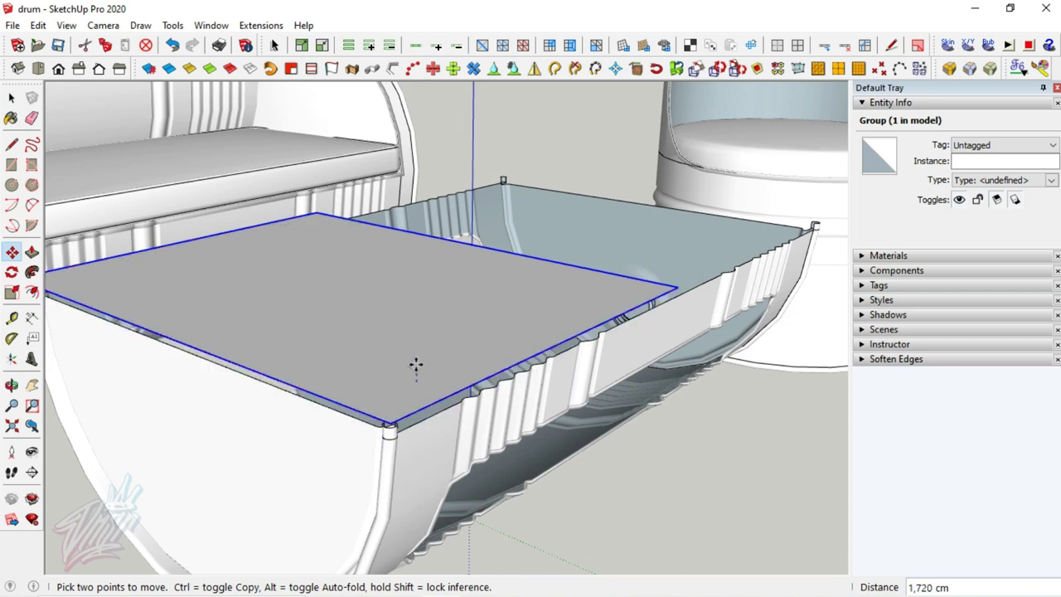
type("1")
key("Return")
key("space")
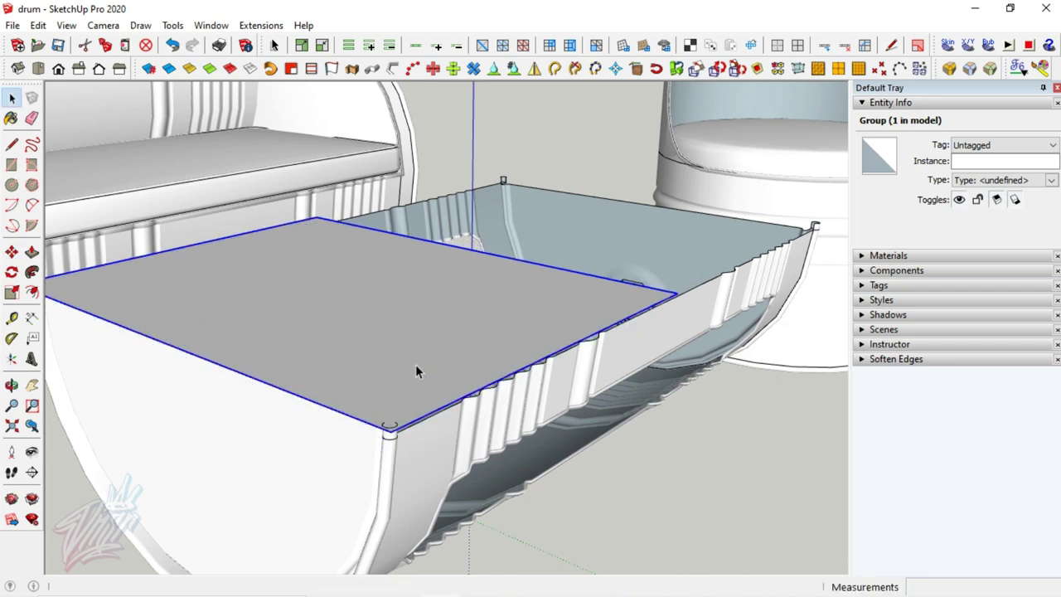
double_click(415, 364)
scroll(392, 428, "up", 1)
Draw a 2 Point Arc to round off the panel's corner
scroll(392, 428, "up", 2)
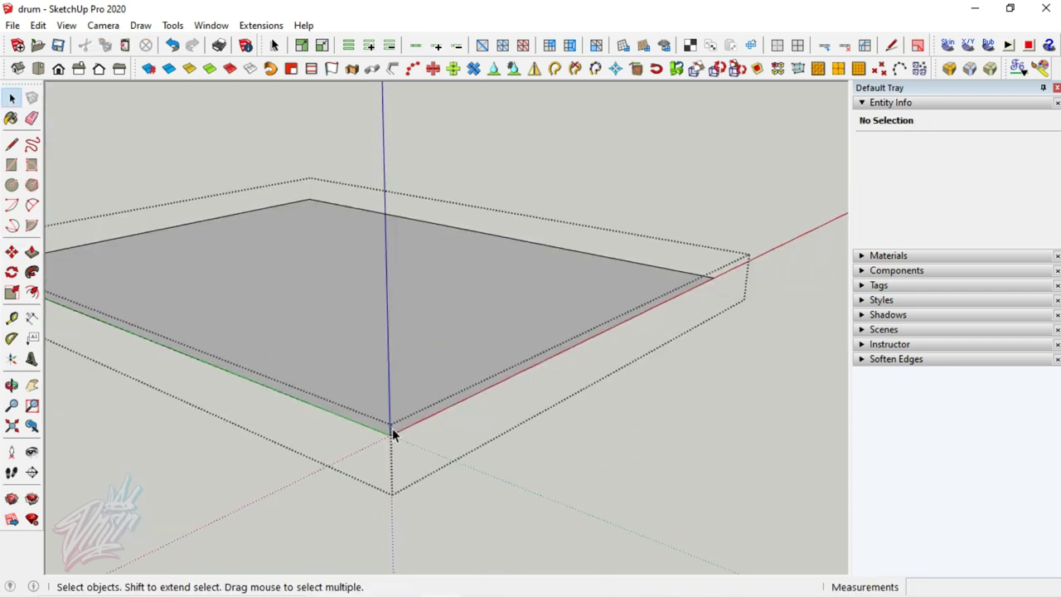
scroll(392, 427, "up", 2)
scroll(394, 431, "up", 1)
key("l")
left_click(388, 437)
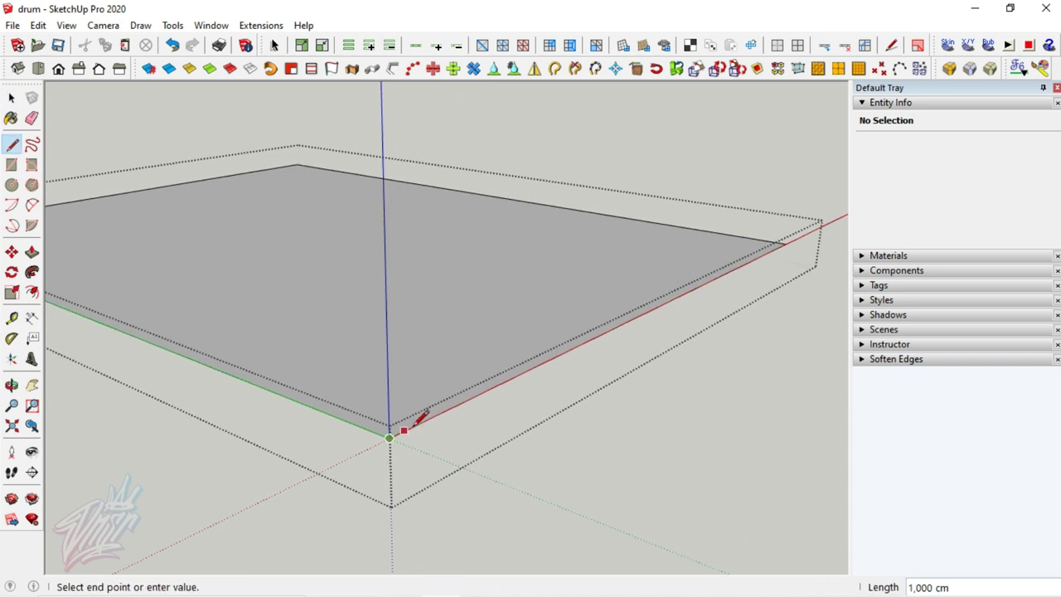
key("space")
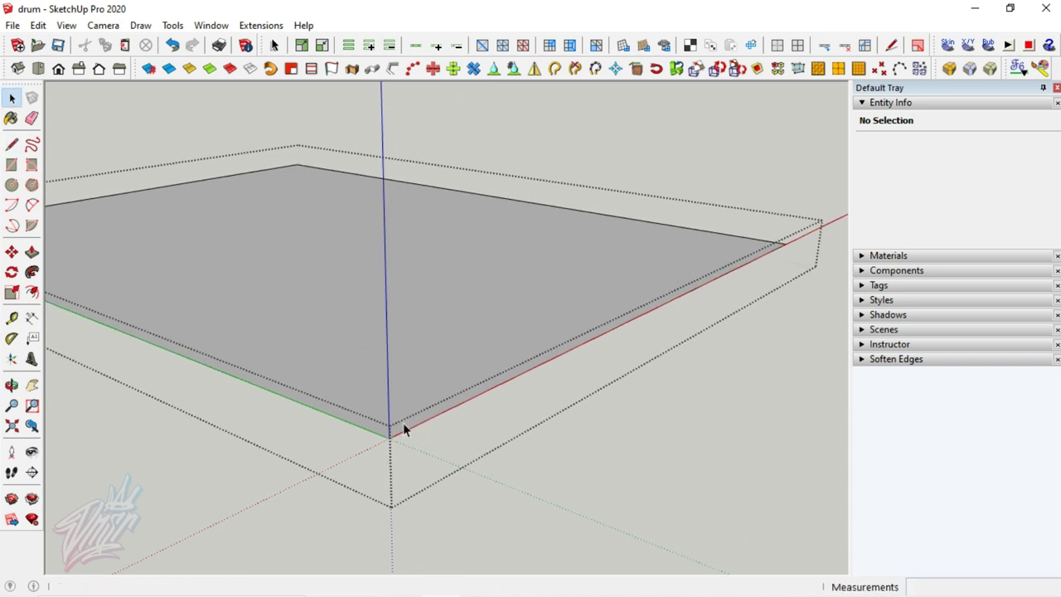
scroll(403, 423, "up", 1)
scroll(393, 440, "up", 1)
scroll(393, 447, "up", 1)
scroll(403, 428, "up", 1)
key("a")
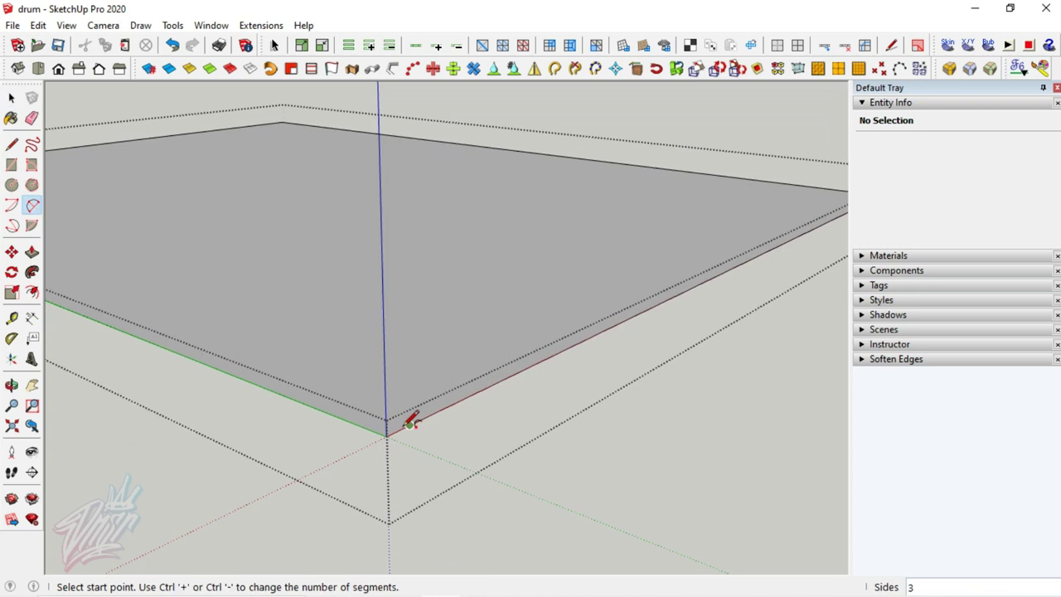
left_click(410, 425)
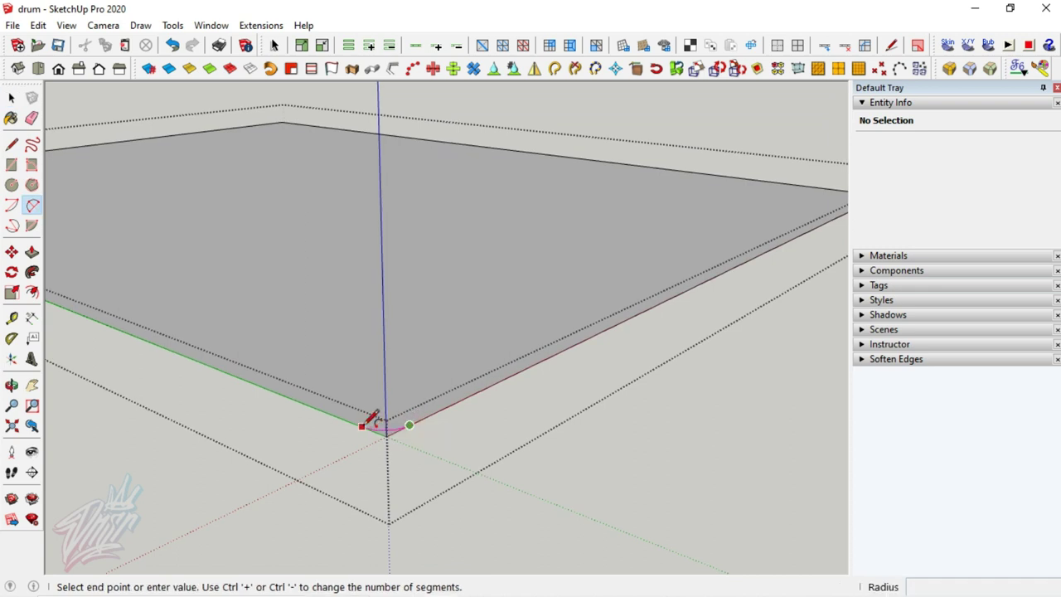
key("space")
Mirror the corner arc onto the opposite corner of the panel
left_click(436, 492)
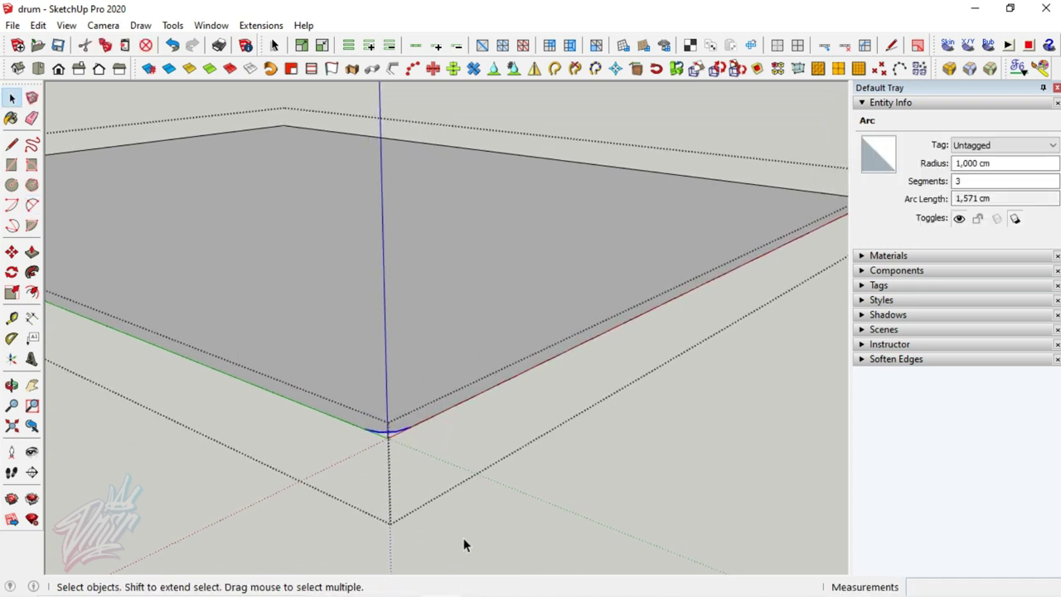
left_click(534, 70)
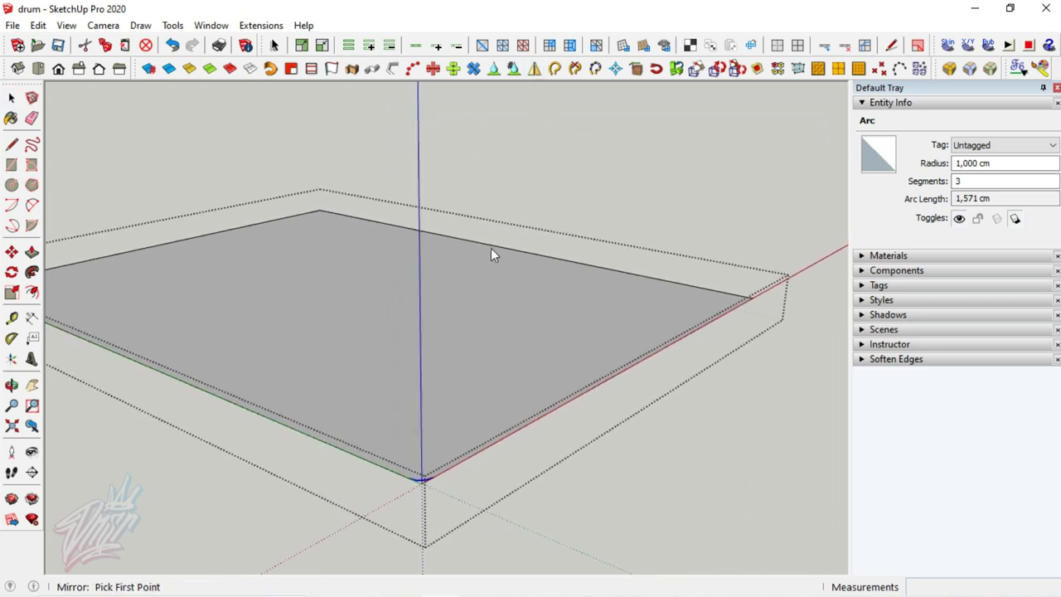
left_click(514, 226)
key("Return")
key("h")
left_click_drag(337, 346, 286, 355)
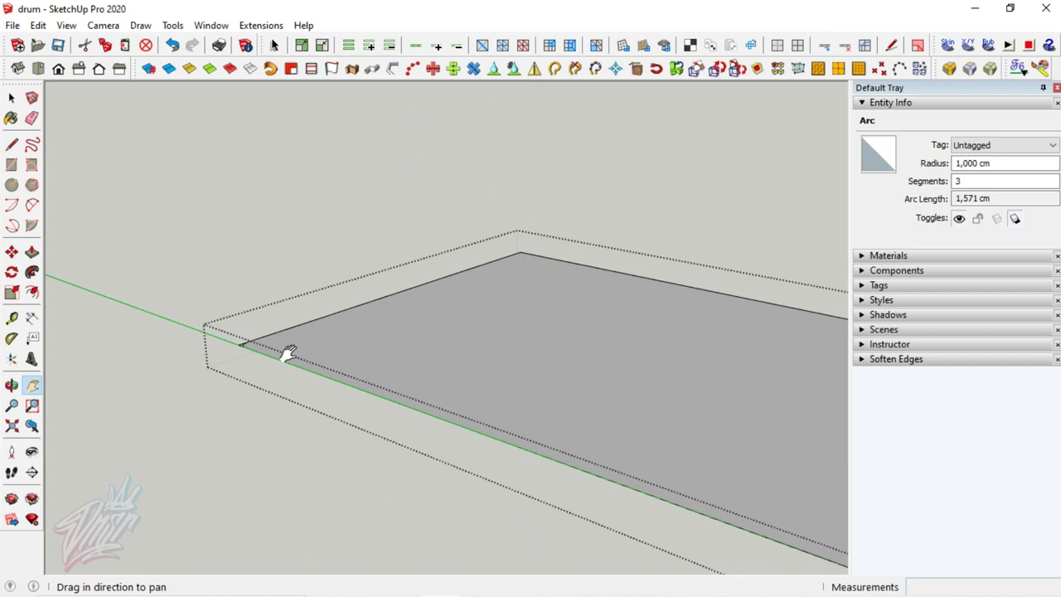
Mirror the half panel face to complete it and erase the seam between the halves
key("e")
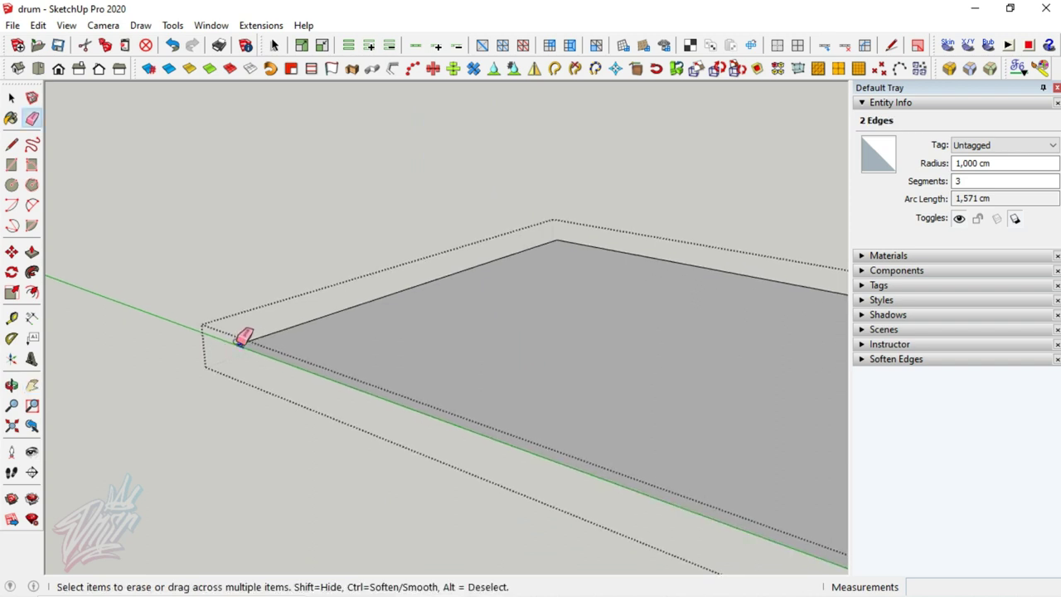
key("shift+z")
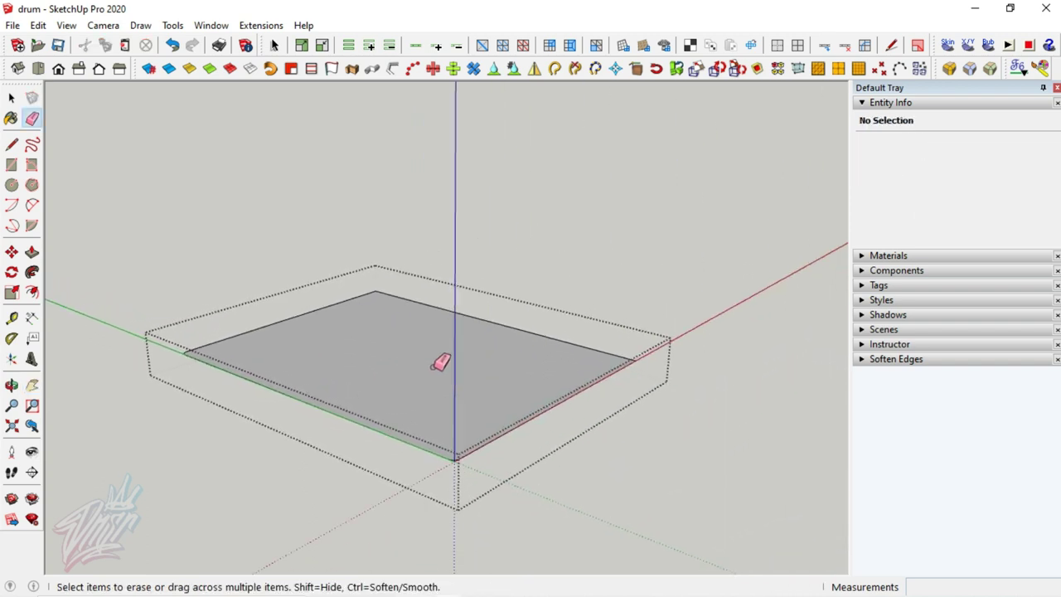
key("space")
left_click(434, 369)
left_click(534, 69)
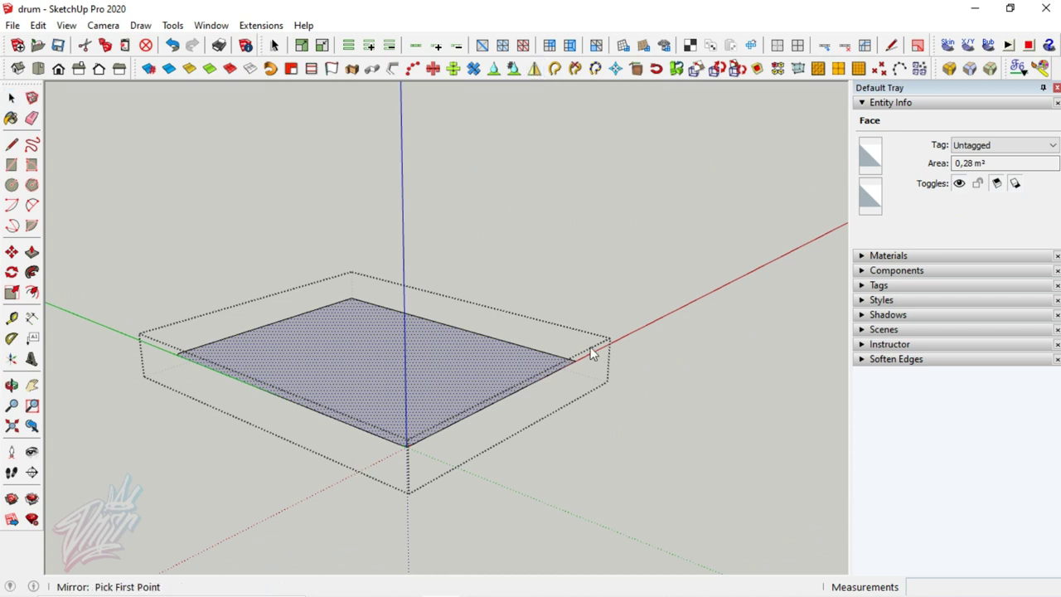
left_click(575, 362)
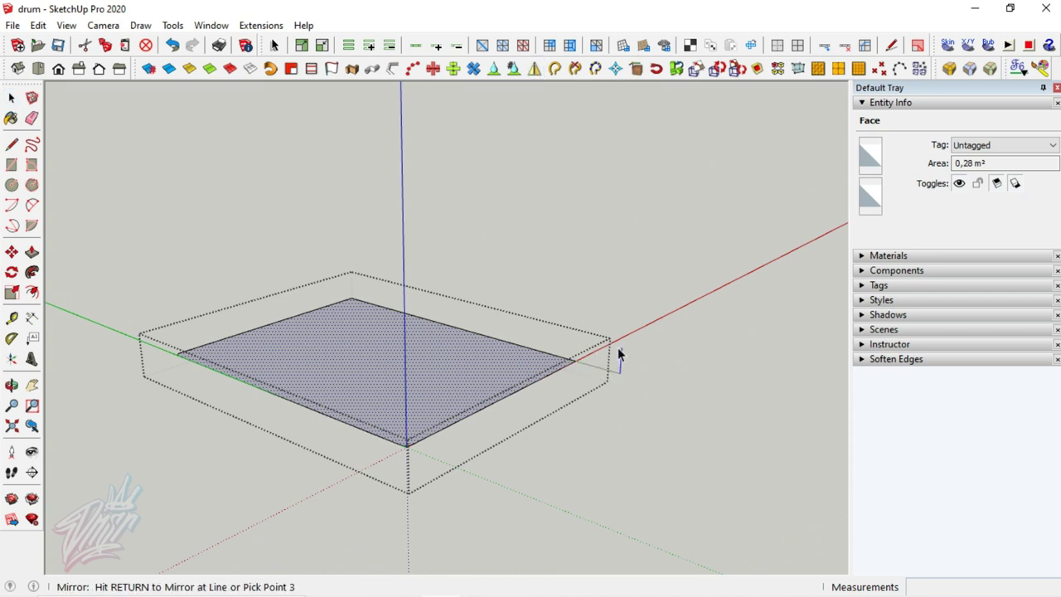
key("Return")
key("e")
left_click(524, 343)
key("space")
left_click(475, 335)
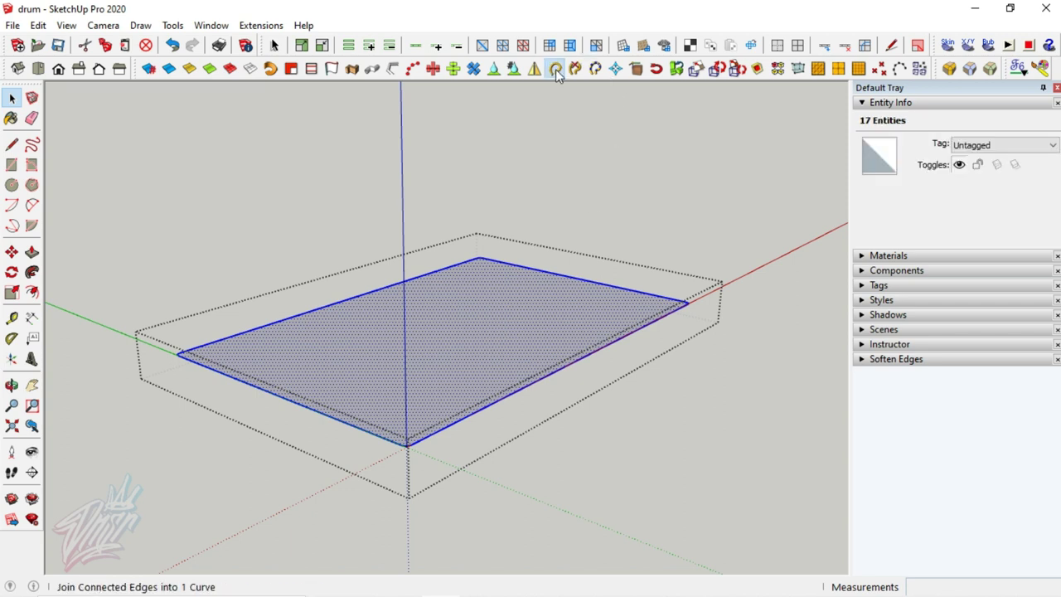
Push/Pull the panel to 0.5 cm thick and close the group
key("p")
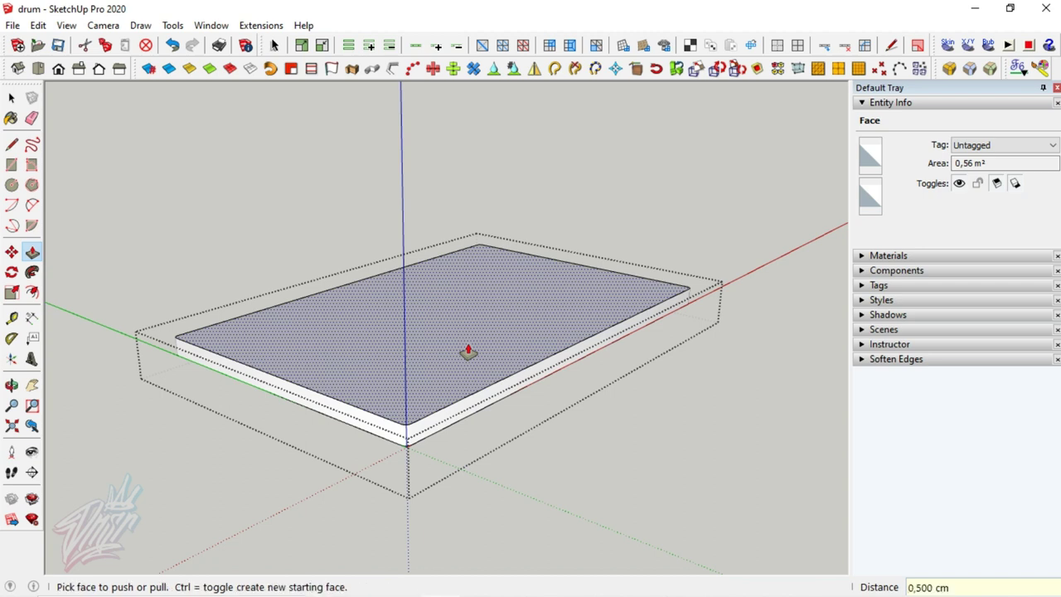
key("space")
key("Escape")
Orbit to show the glass-topped table between both striped DNSRART chairs
mouse_move(505, 372)
middle_mouse_down()
mouse_move(526, 343)
mouse_move(417, 331)
mouse_move(404, 364)
middle_mouse_up()
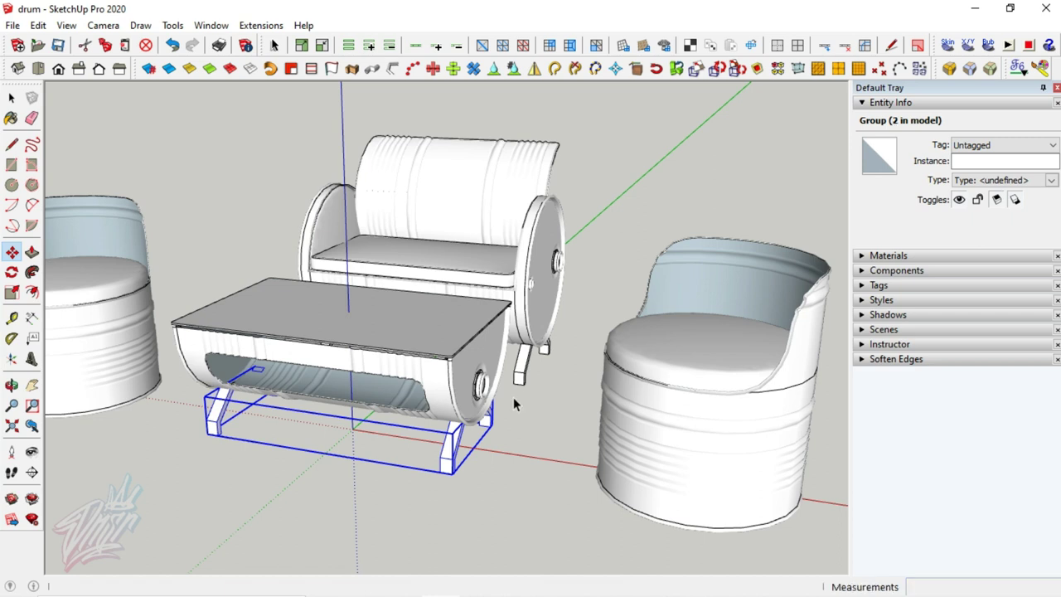
middle_click_drag(539, 422, 561, 382)
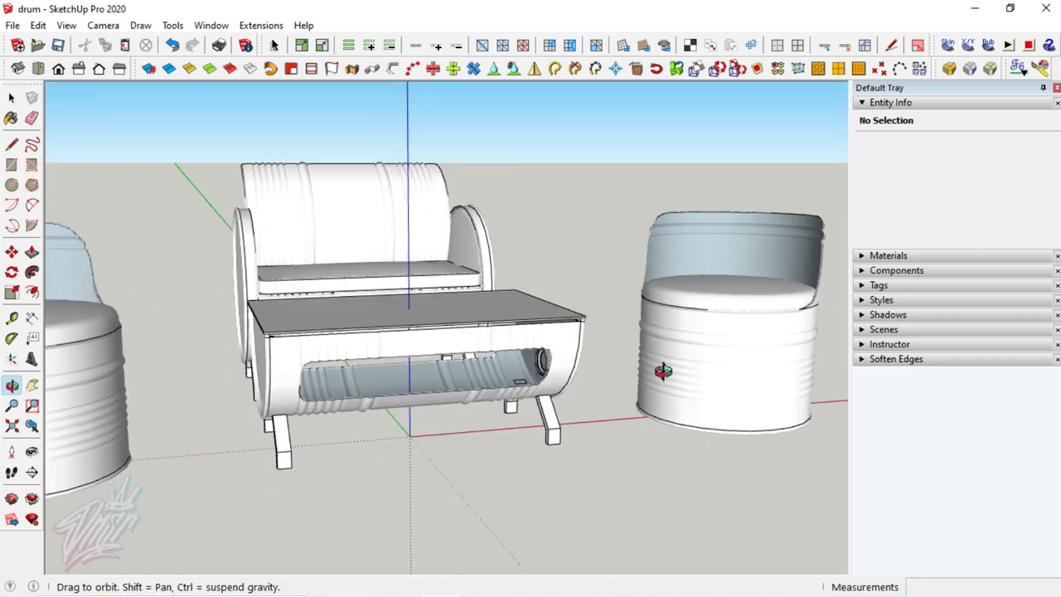
mouse_move(560, 382)
left_mouse_down()
mouse_move(467, 368)
mouse_move(427, 346)
mouse_move(459, 384)
mouse_move(481, 251)
mouse_move(685, 279)
mouse_move(284, 322)
mouse_move(299, 360)
mouse_move(415, 396)
mouse_move(752, 329)
mouse_move(503, 339)
mouse_move(331, 331)
mouse_move(410, 337)
mouse_move(476, 367)
mouse_move(440, 315)
mouse_move(454, 375)
mouse_move(471, 387)
left_mouse_up()
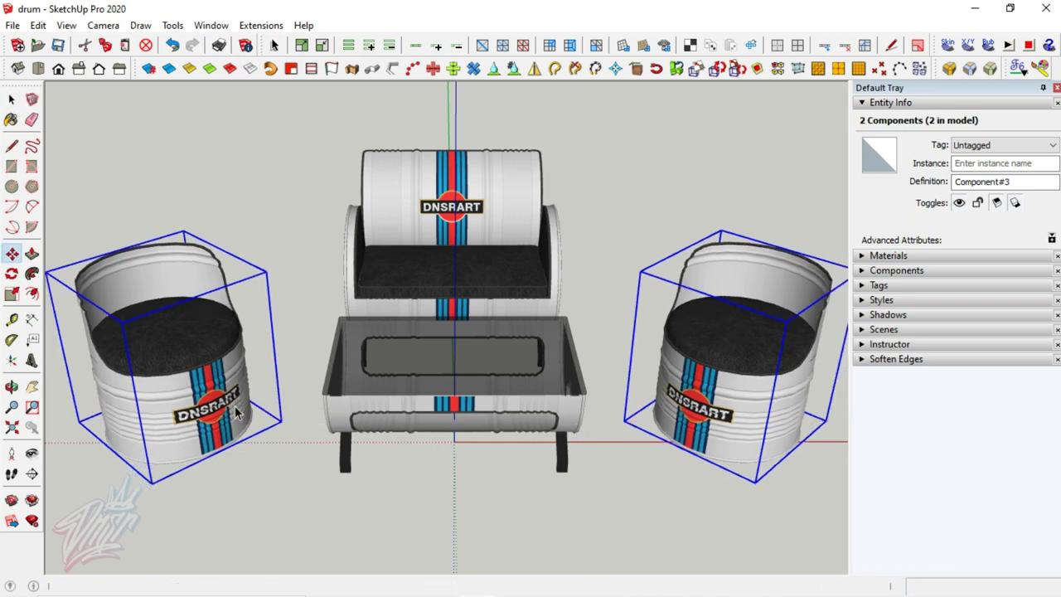
key("space")
left_click(305, 470)
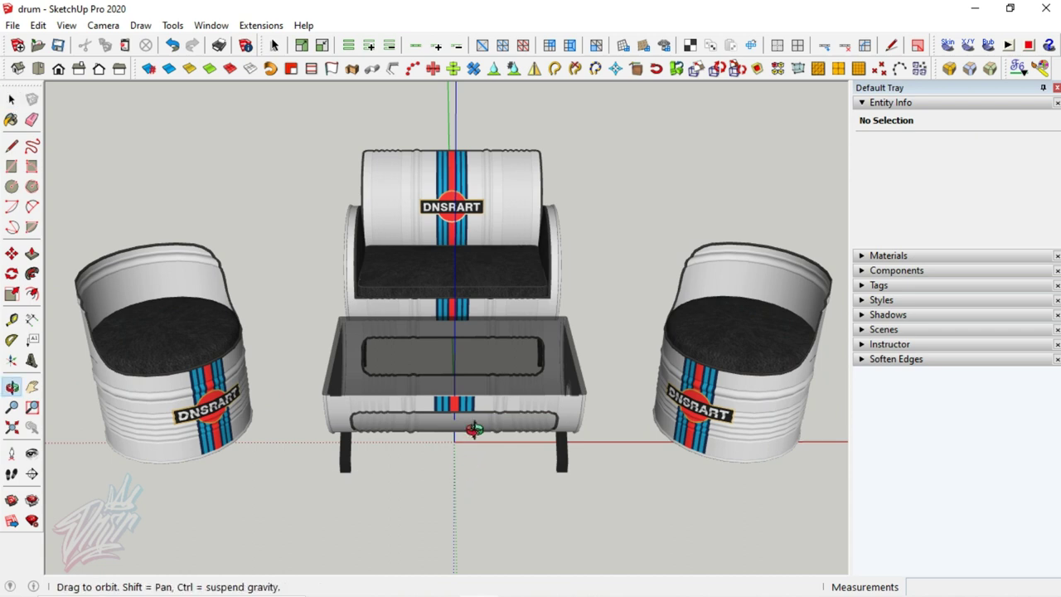
mouse_move(472, 373)
left_mouse_down()
mouse_move(705, 292)
mouse_move(805, 293)
mouse_move(602, 296)
mouse_move(387, 265)
mouse_move(273, 332)
mouse_move(226, 404)
mouse_move(287, 456)
mouse_move(403, 478)
mouse_move(474, 457)
mouse_move(474, 296)
left_mouse_up()
key("1")
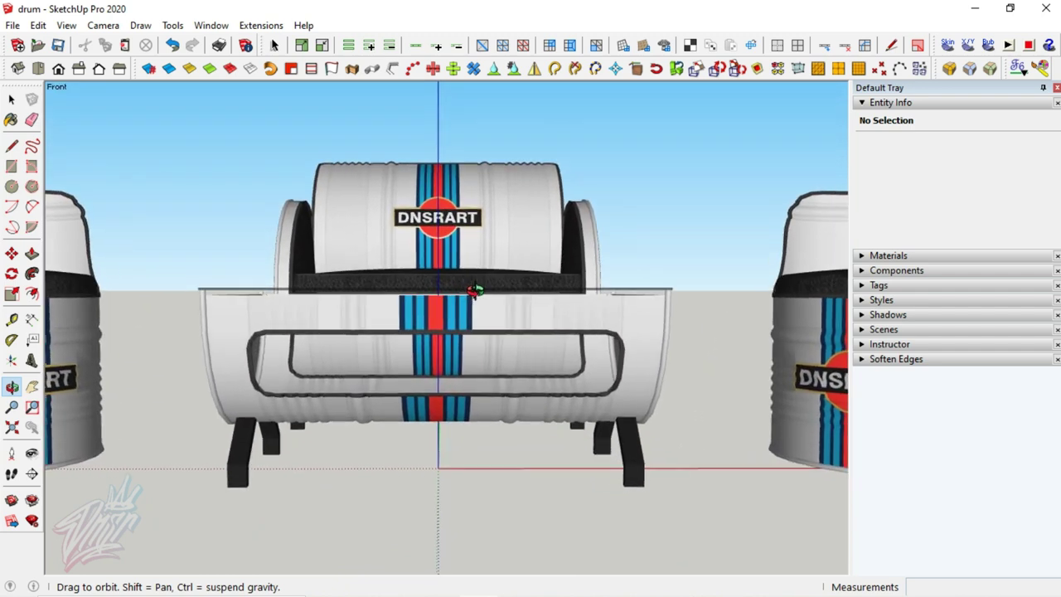
scroll(474, 289, "down", 3)
scroll(474, 289, "down", 2)
left_click_drag(476, 299, 475, 360)
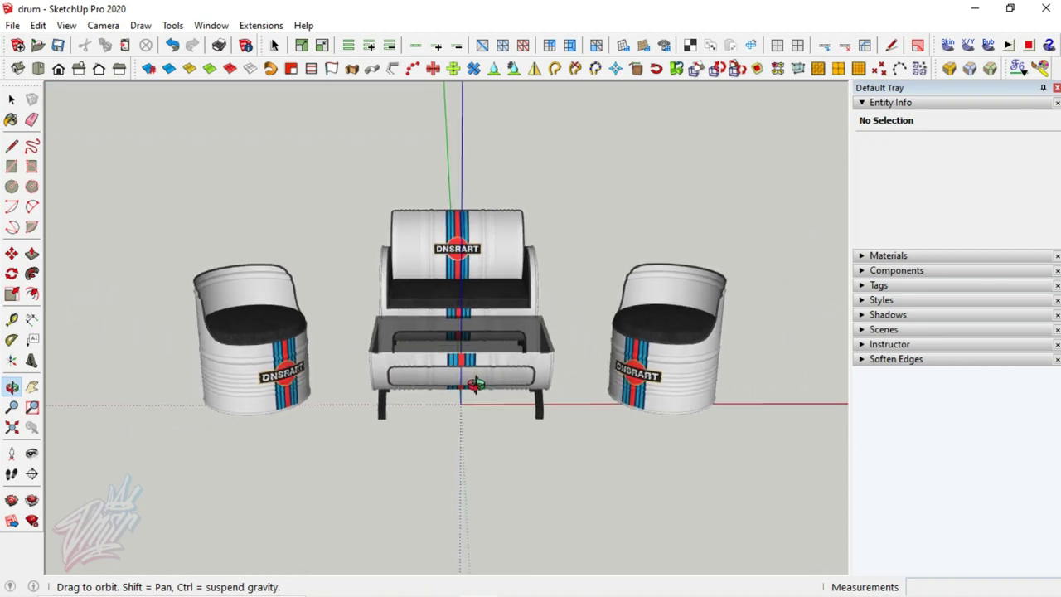
key("1")
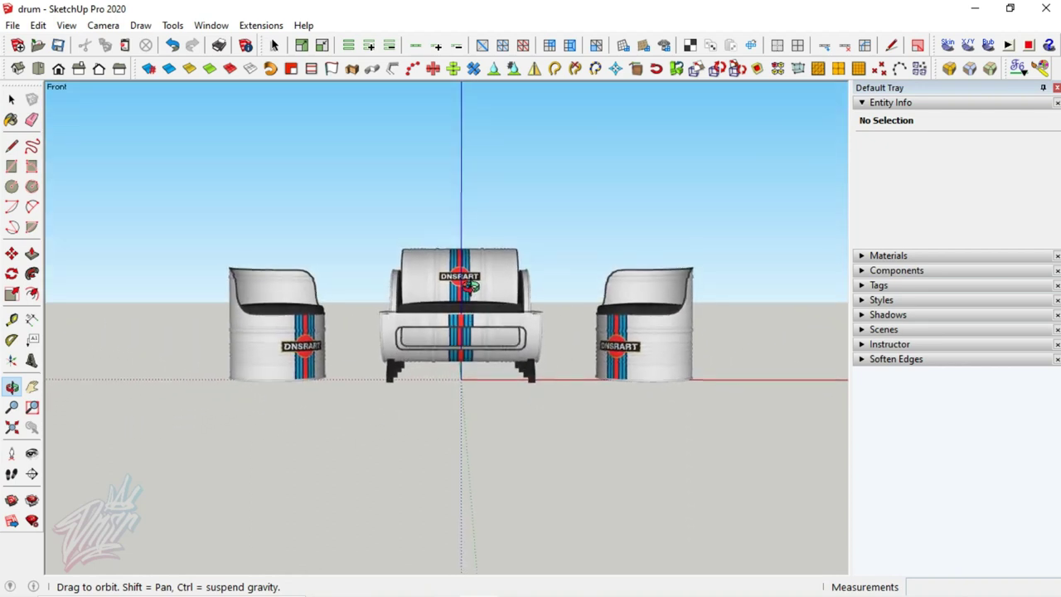